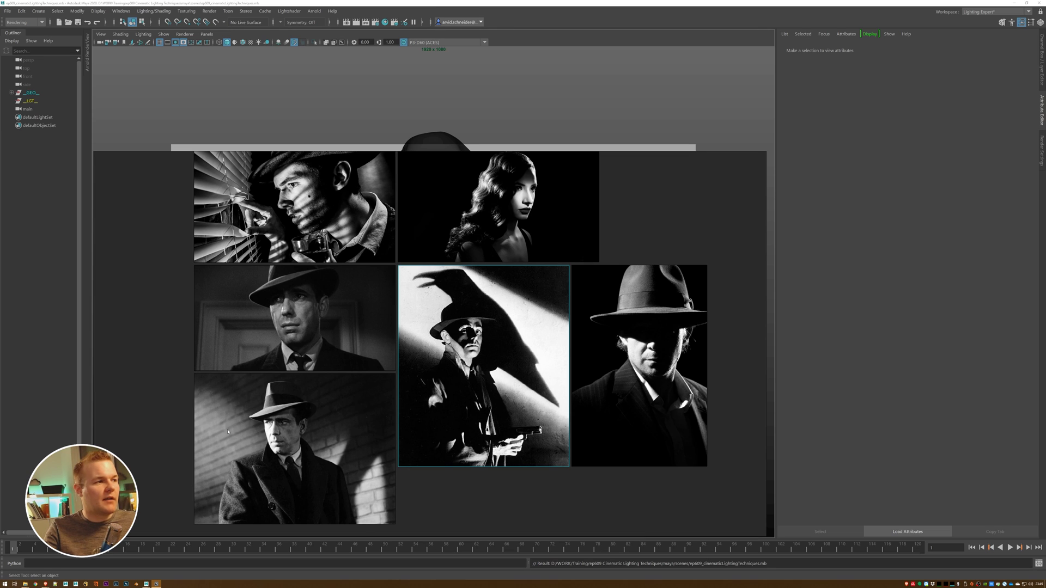
Browse the brick-wall fedora and gunman reference photos, then shrink the board into the lower-left corner
scroll(279, 467, "up", 6)
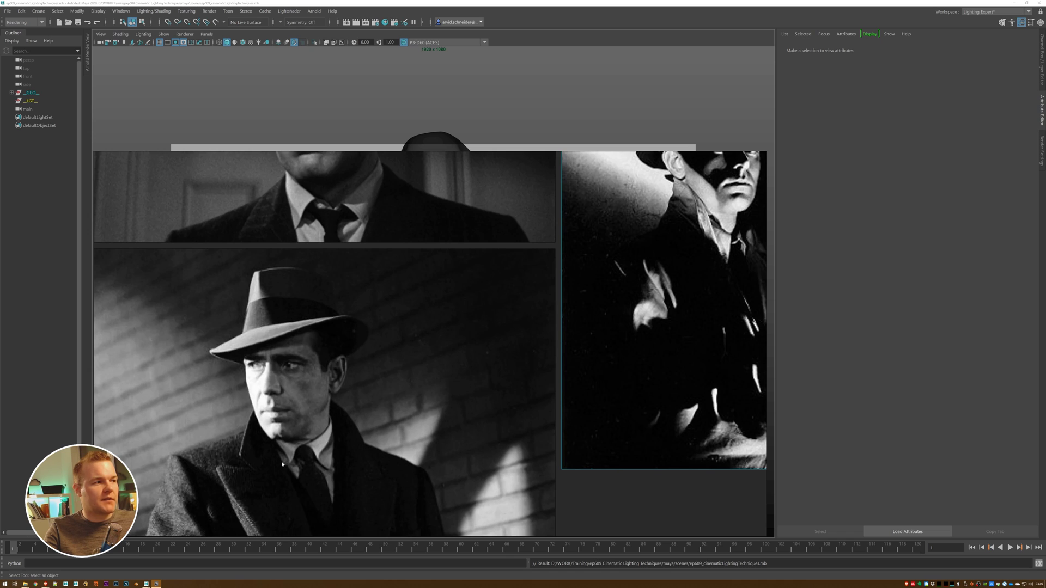
middle_click_drag(279, 467, 300, 425)
scroll(289, 315, "down", 3)
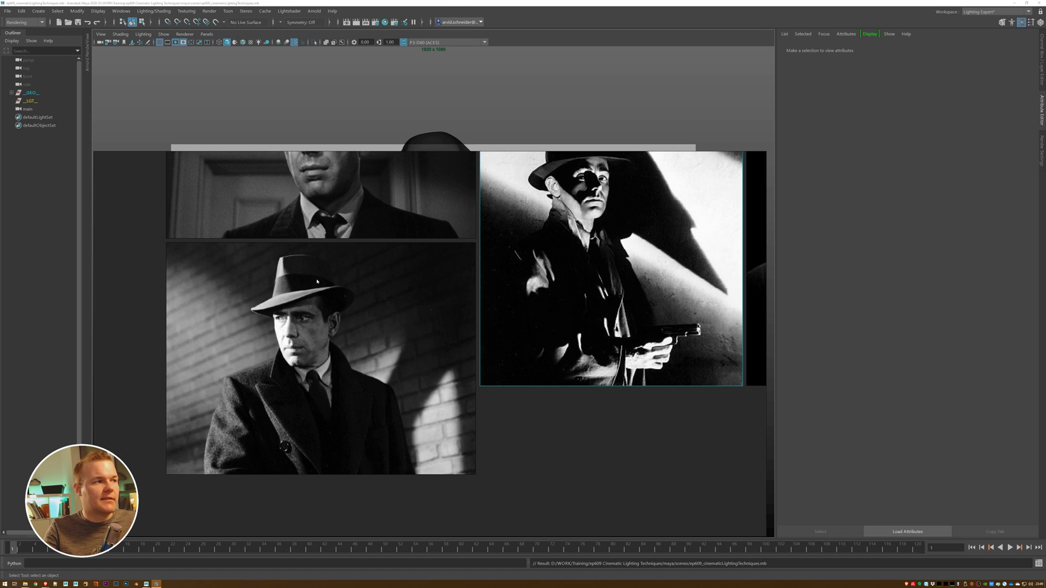
scroll(267, 334, "up", 4)
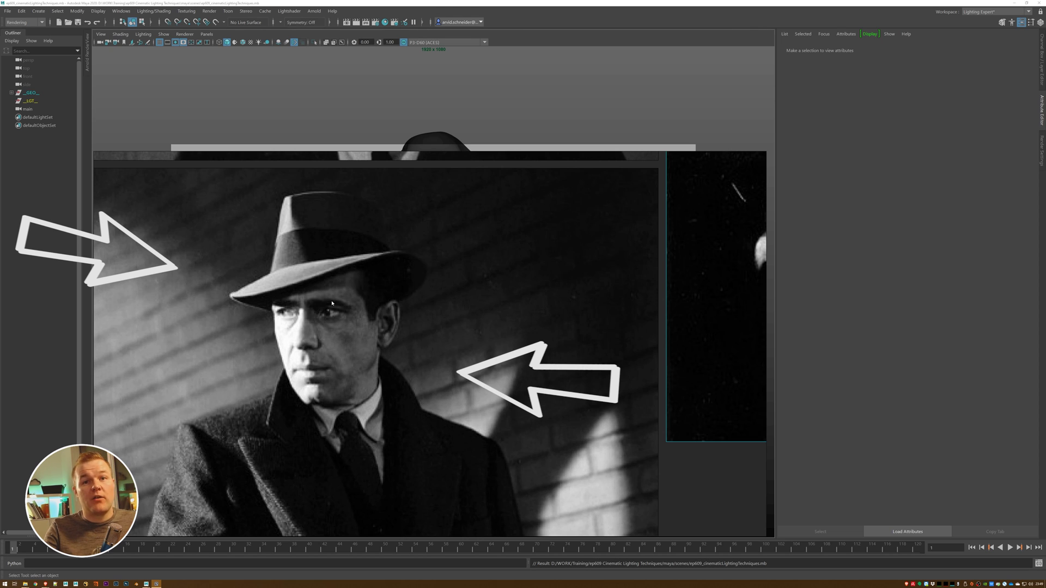
scroll(350, 312, "down", 4)
middle_click_drag(673, 237, 542, 308)
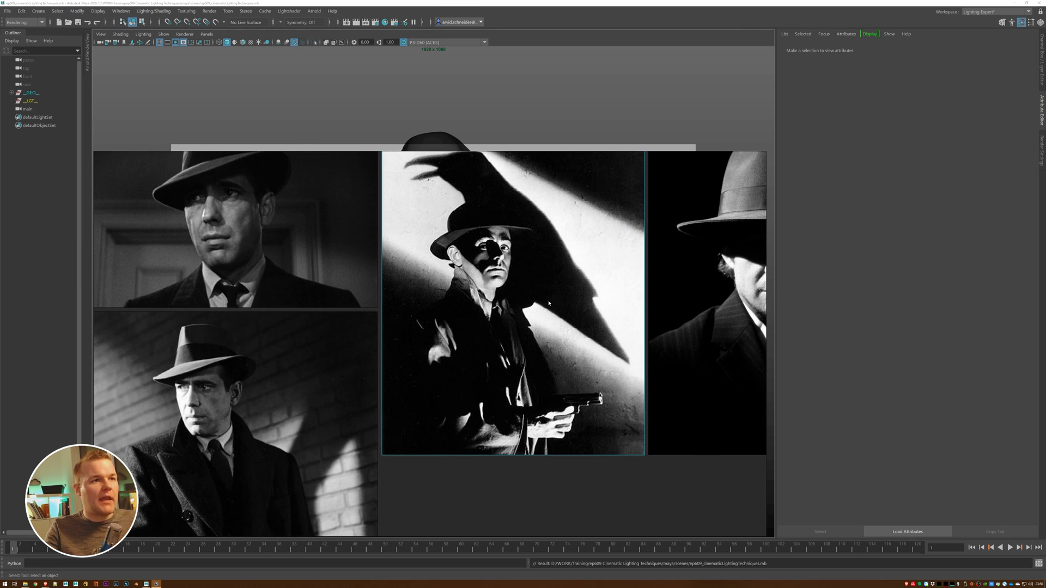
scroll(419, 359, "down", 3)
scroll(599, 326, "up", 5)
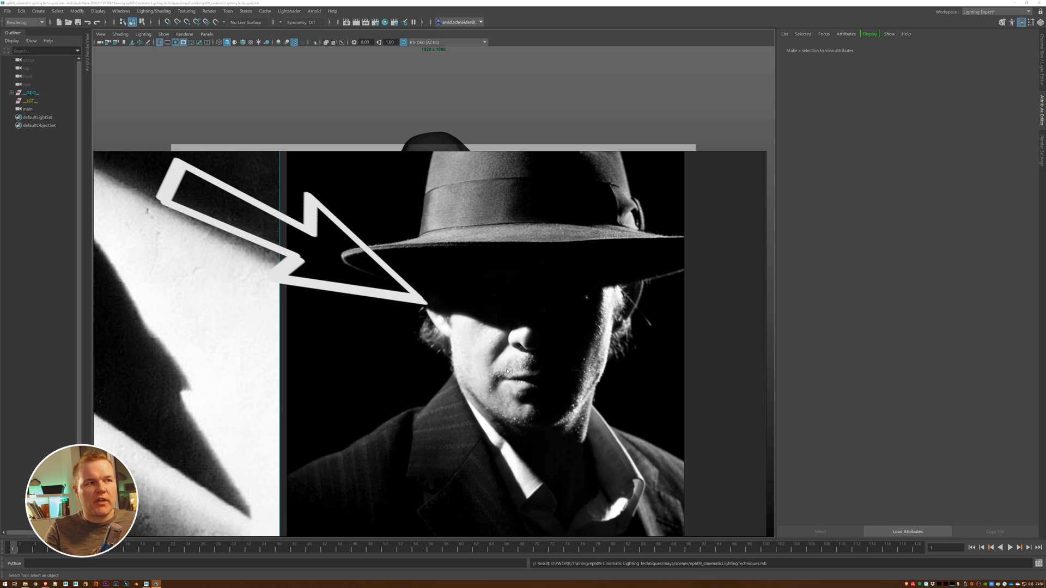
scroll(575, 380, "down", 3)
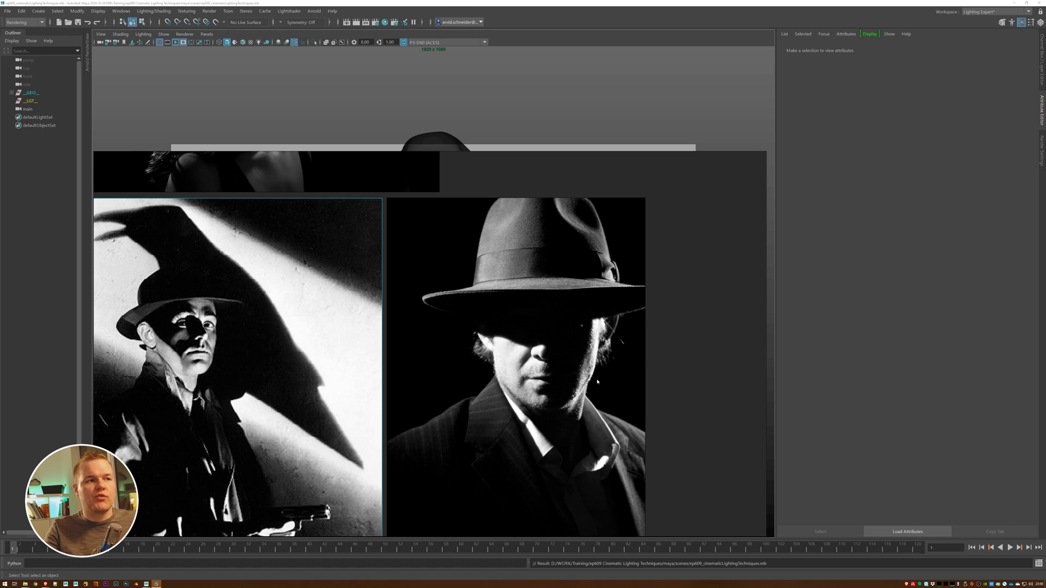
scroll(597, 381, "down", 5)
left_click_drag(765, 152, 265, 386)
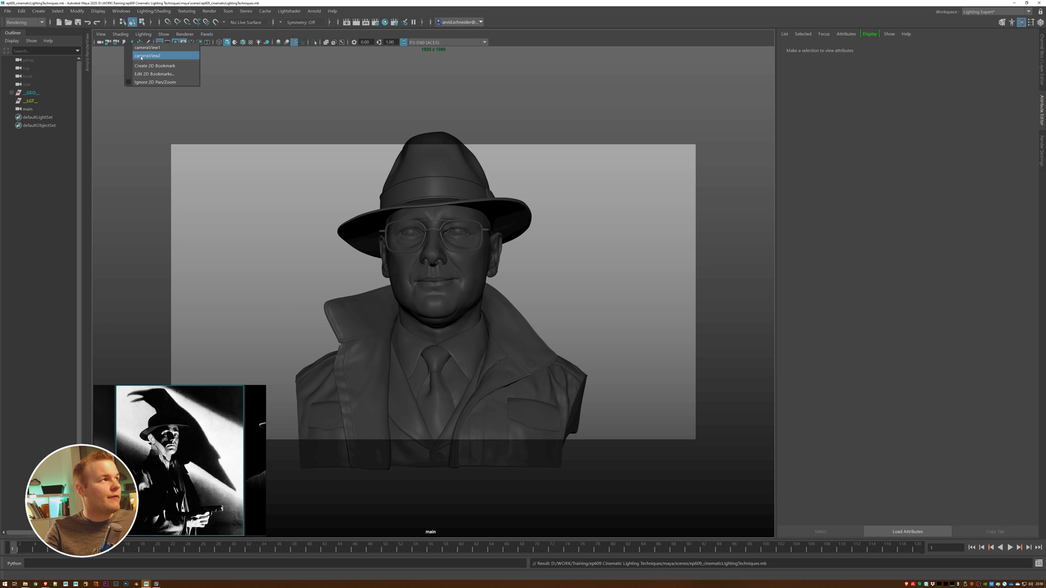
Switch the viewport to cameraView2 and select the _LGT_ light group
left_click(133, 43)
left_click(146, 67)
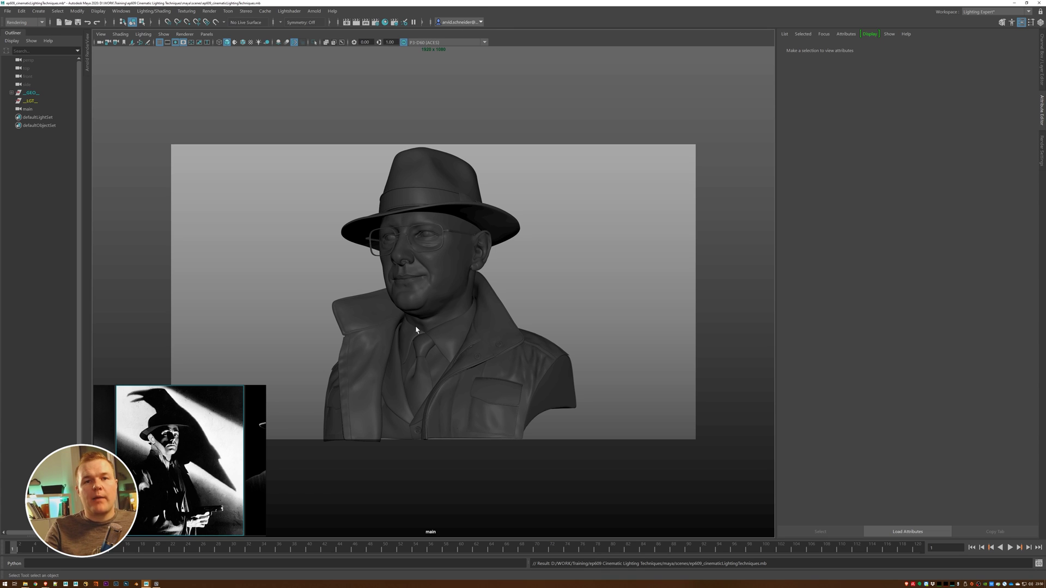
left_click(30, 102)
Enlarge the floating reference photo window beside the render view
scroll(202, 430, "down", 6)
scroll(155, 450, "up", 6)
left_click_drag(265, 385, 306, 342)
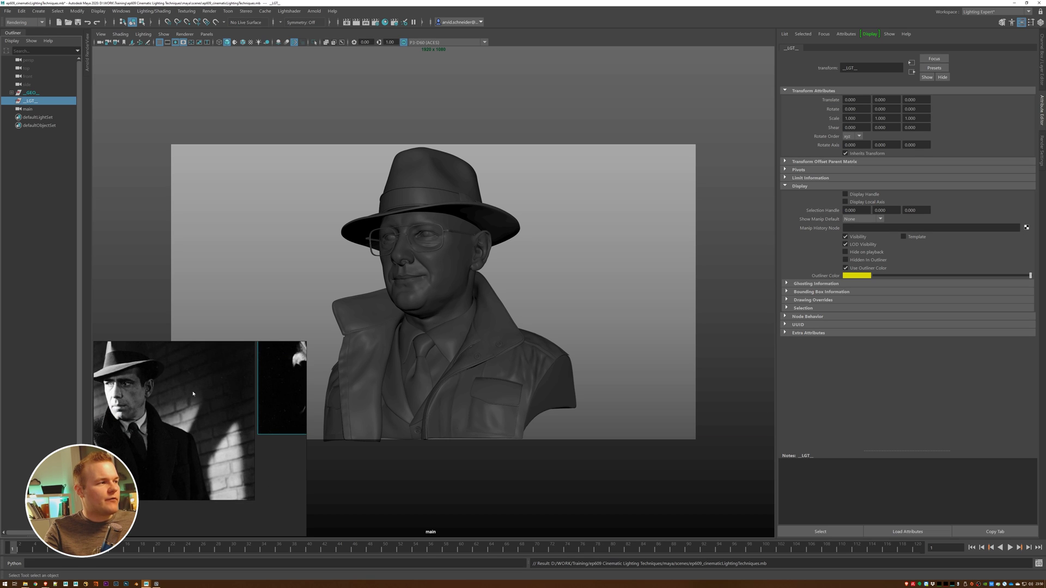
scroll(158, 385, "up", 3)
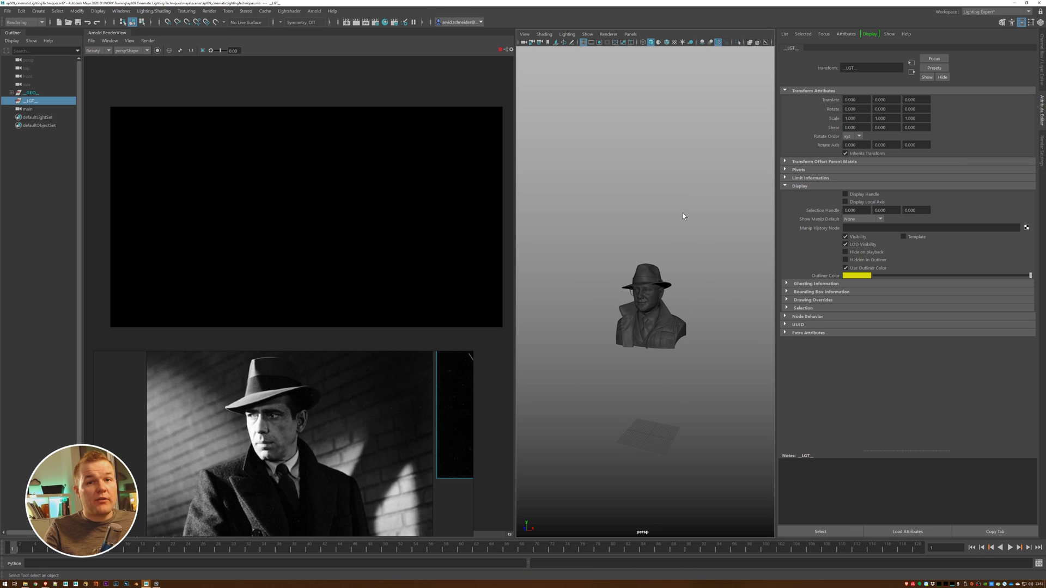
Create an Arnold area light, aiAreaLight1
left_click(683, 215)
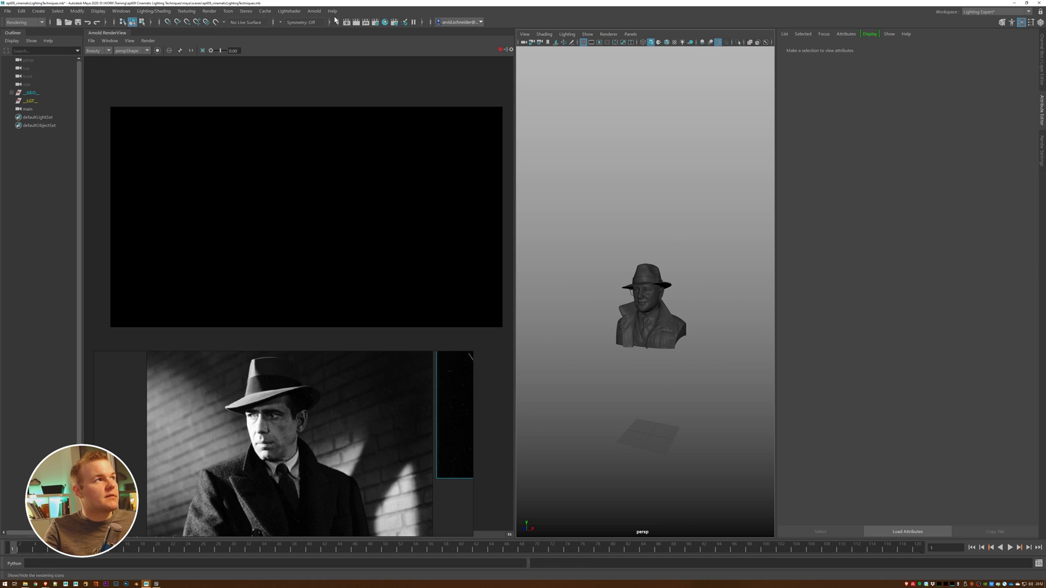
left_click(314, 11)
mouse_move(359, 54)
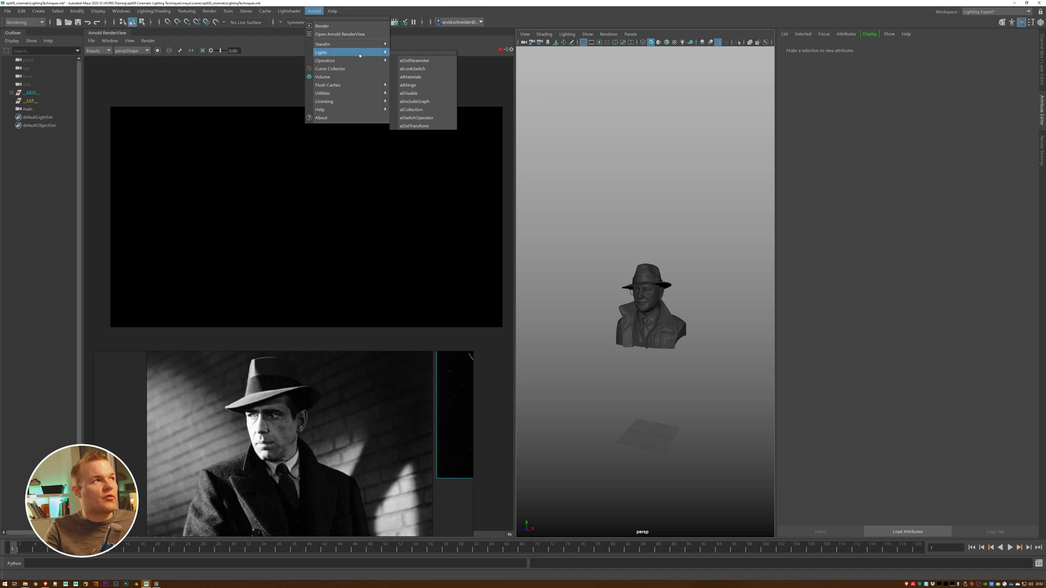
left_click(414, 61)
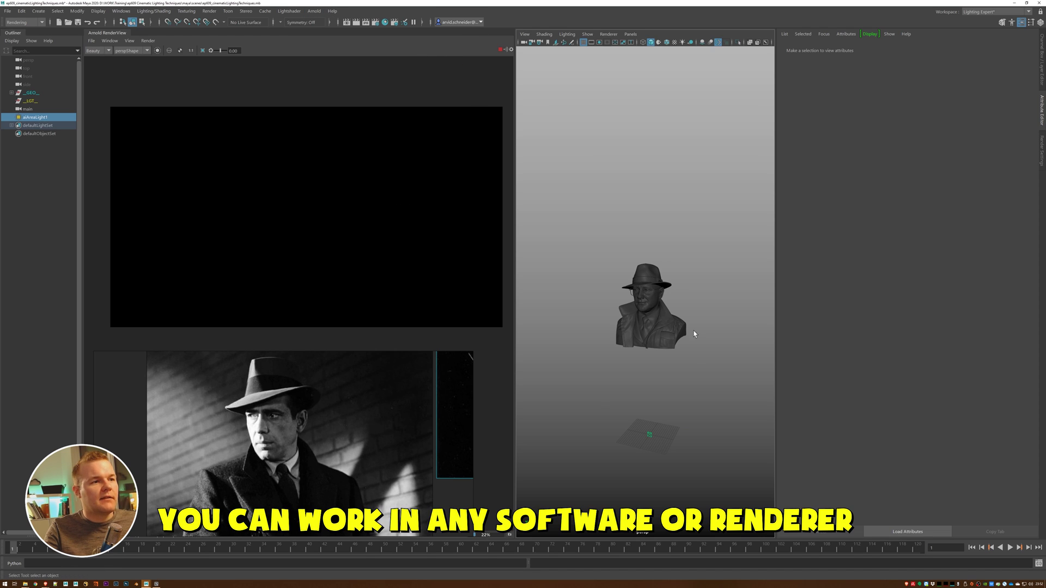
Move aiAreaLight1 up and in front of the bust, to translate 0, 71.665, 54.909
left_click_drag(666, 405, 668, 408, "alt")
scroll(667, 408, "up", 2)
key("w")
right_click_drag(687, 430, 611, 426, "alt")
left_click_drag(630, 361, 557, 265)
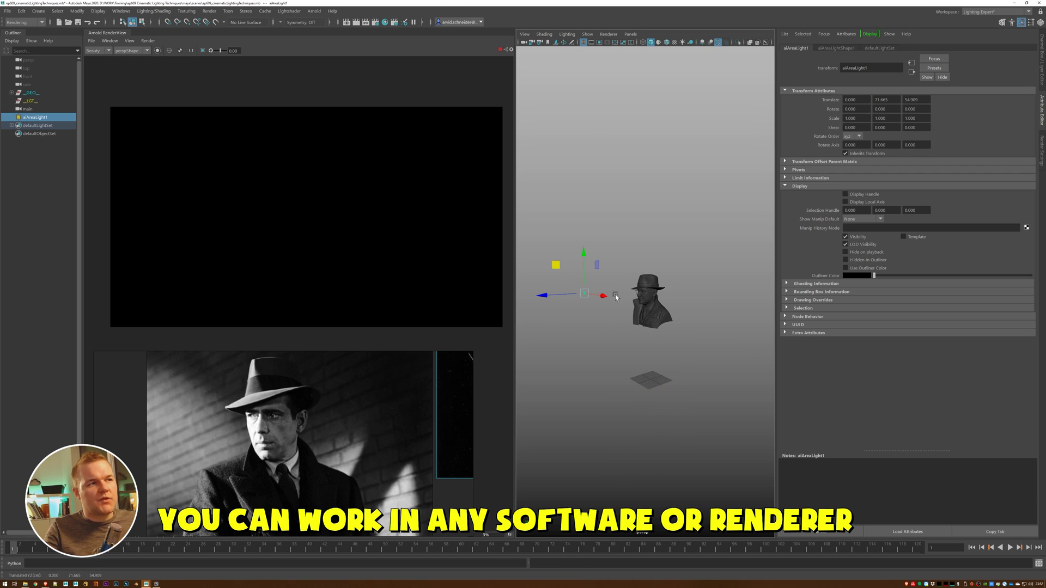
left_click_drag(615, 295, 645, 301, "alt")
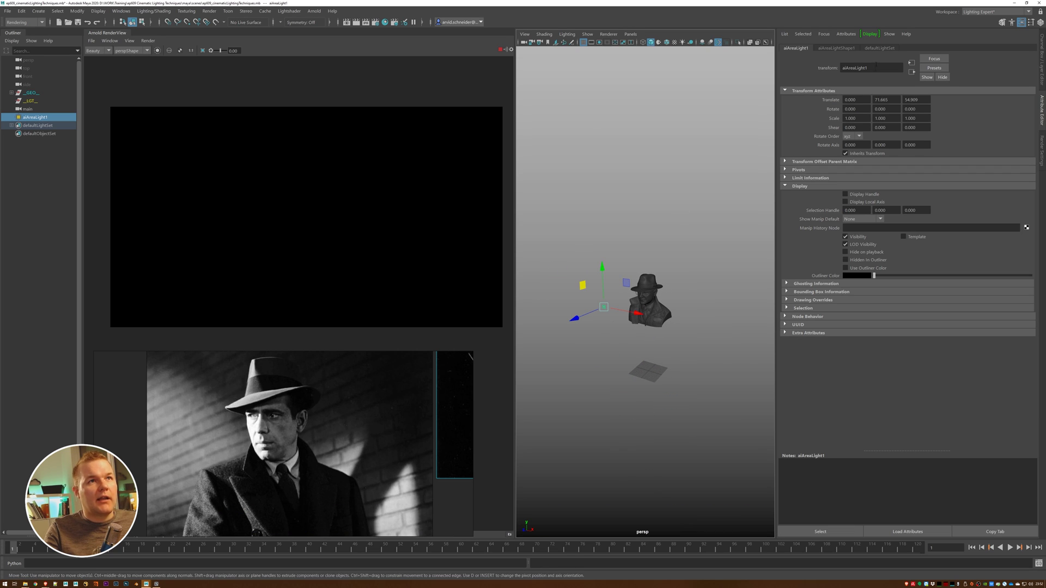
left_click(839, 48)
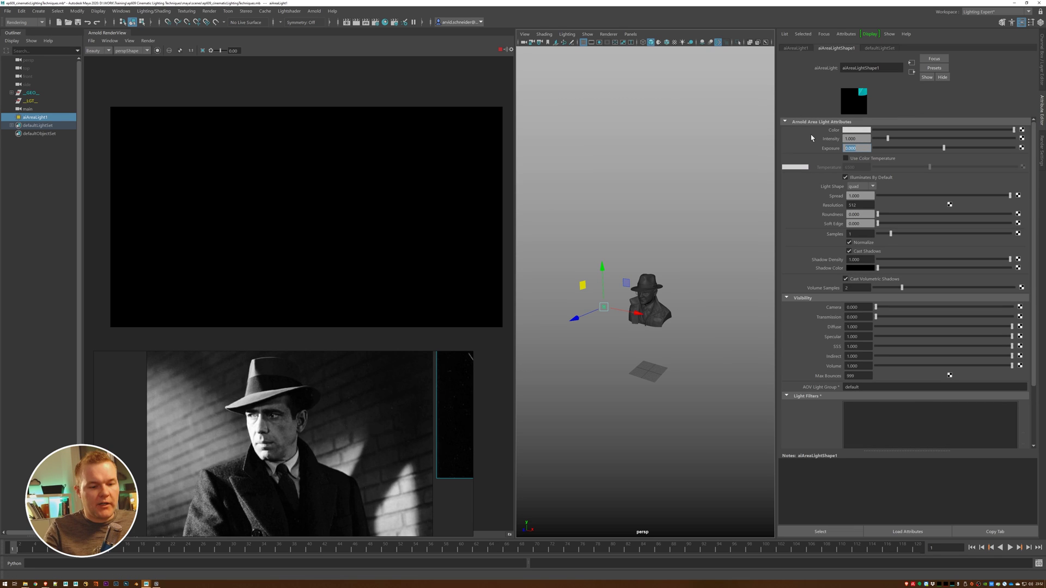
Set the area light's Exposure to 15, move it below the bust and scale it up
type("15")
key("Return")
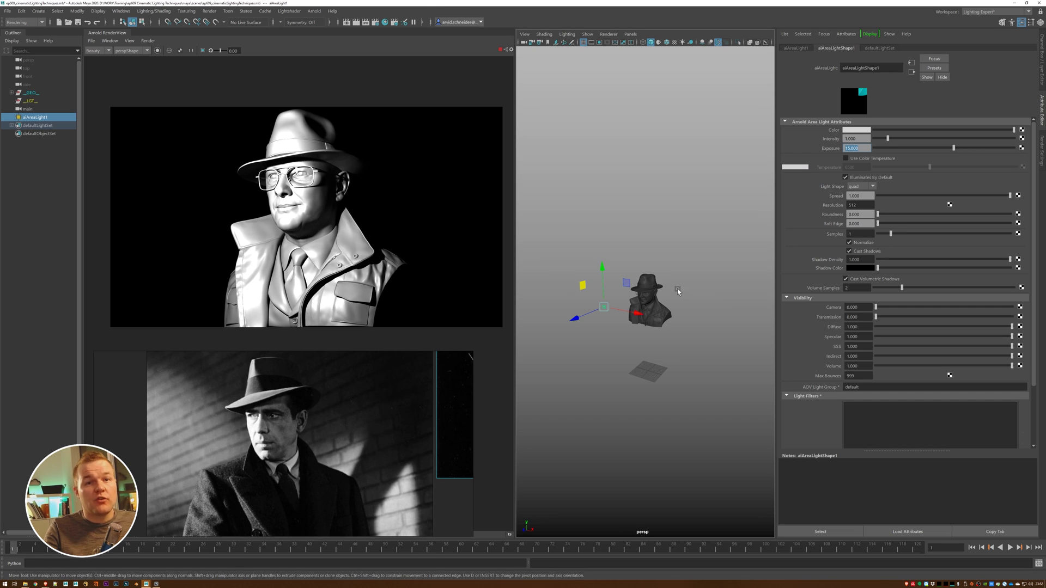
left_click_drag(584, 290, 629, 366)
right_click_drag(629, 366, 626, 375, "alt")
key("r")
left_click_drag(612, 376, 637, 379)
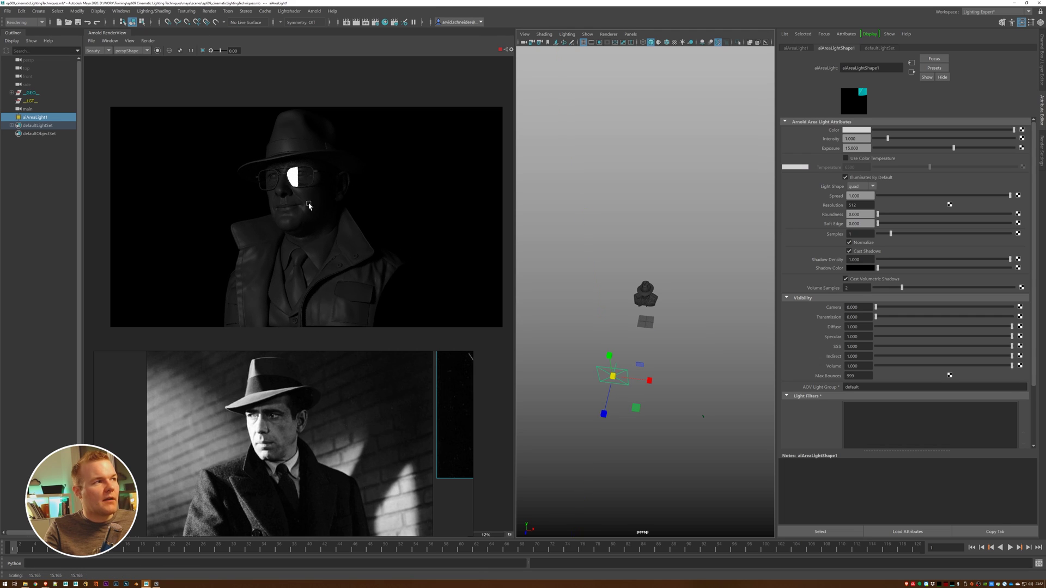
Raise the area light's Exposure to 18
scroll(274, 173, "up", 2)
middle_click_drag(366, 226, 348, 214, "alt")
left_click_drag(611, 348, 616, 352, "alt")
left_click_drag(866, 147, 826, 152)
type("18")
key("Return")
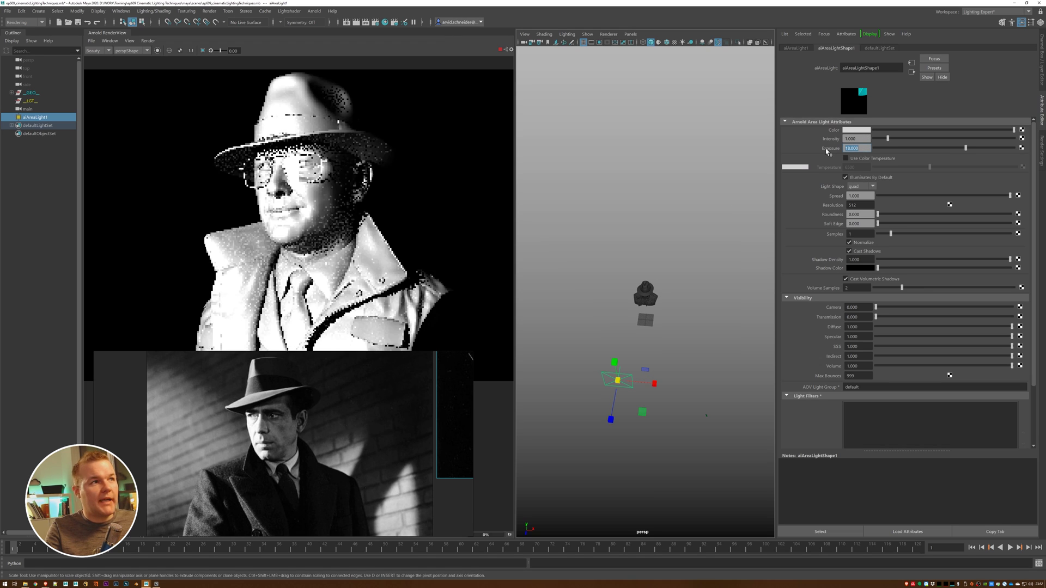
Look through aiAreaLight1 and frame the bust in its view
left_click(631, 34)
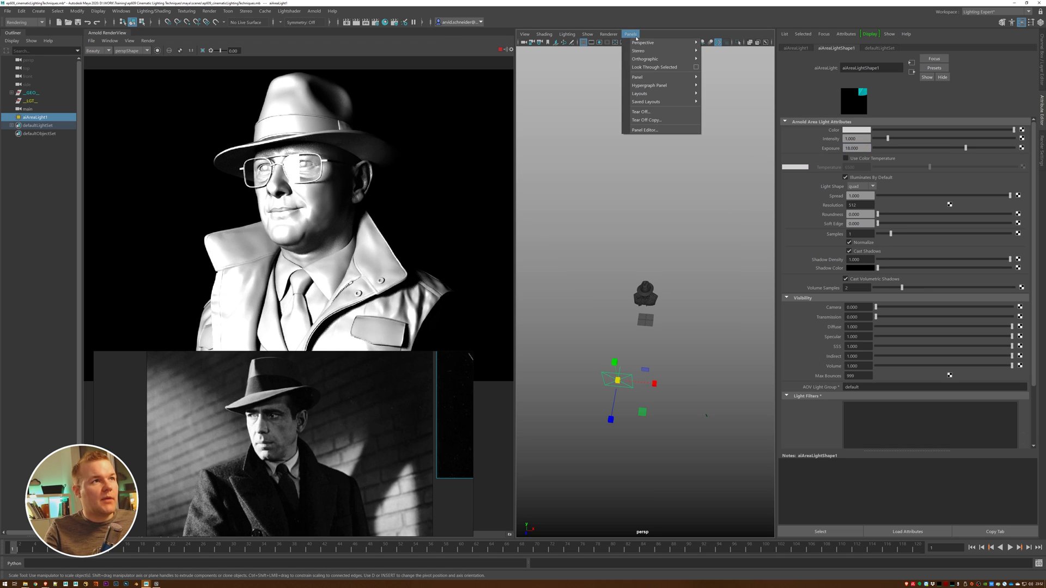
left_click(654, 67)
left_click_drag(635, 292, 658, 291, "alt")
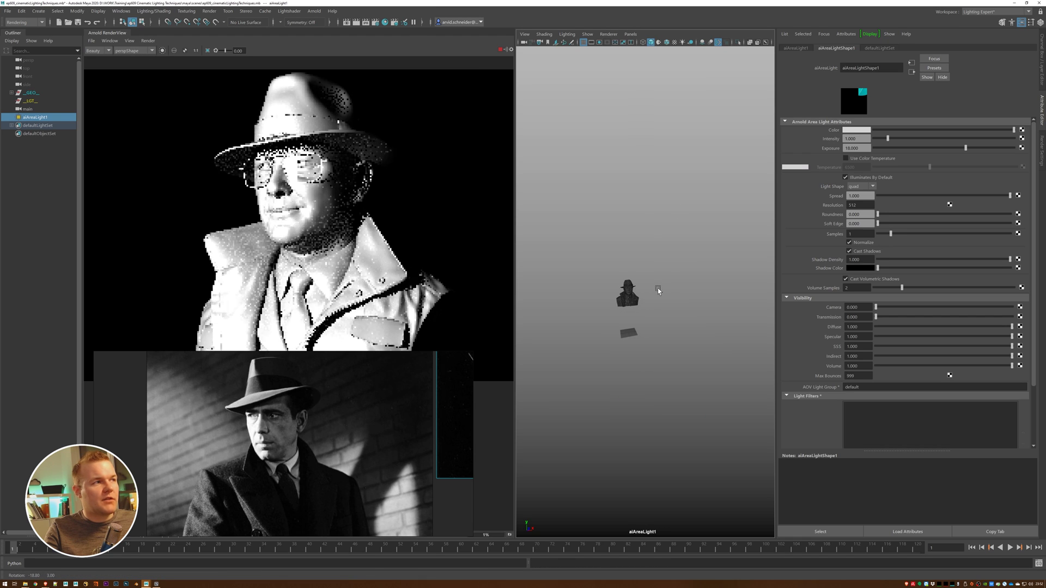
left_click(632, 298)
key("f")
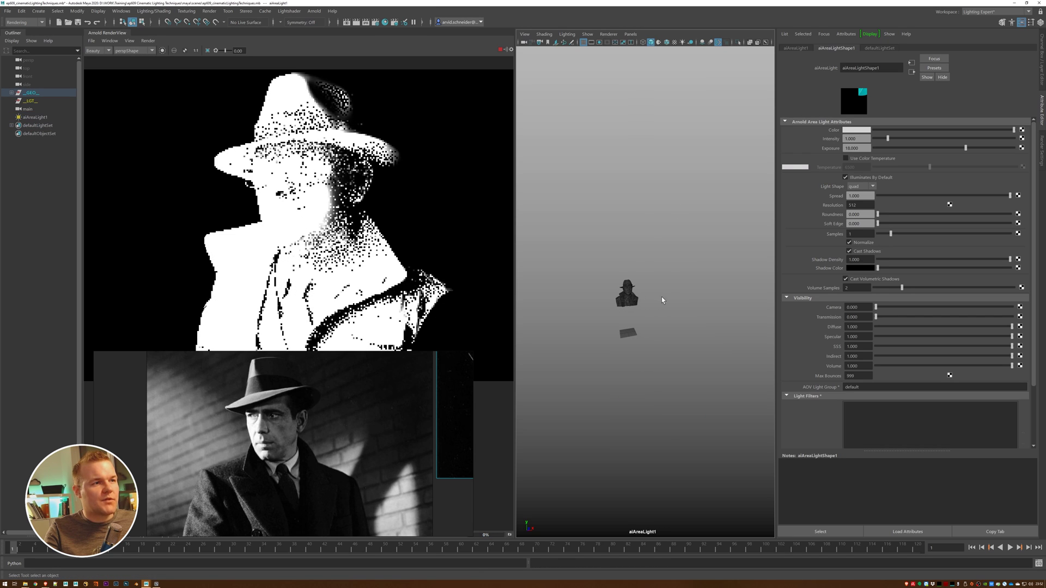
Pull the light back and swing it around to side-light the bust, face mostly shadowed
left_click(719, 297)
right_click_drag(719, 298, 600, 301, "alt")
left_click_drag(600, 299, 651, 307, "alt")
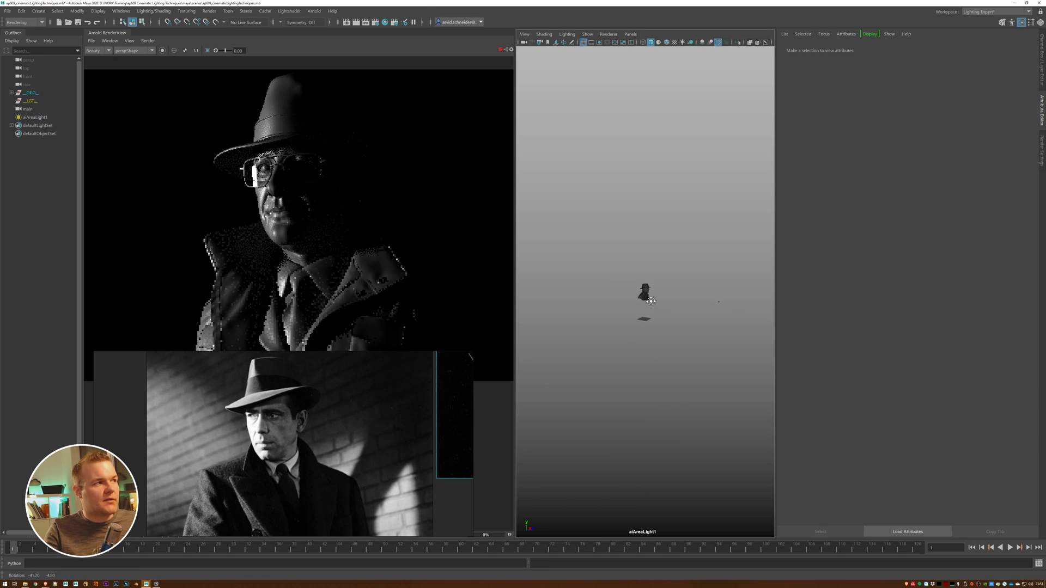
scroll(260, 432, "up", 2)
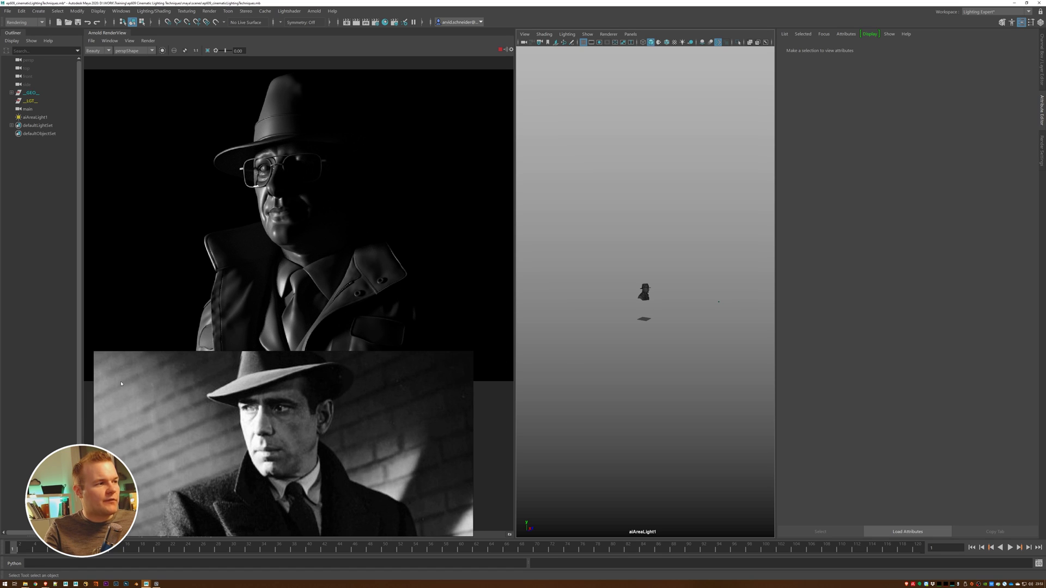
left_click_drag(635, 321, 640, 308, "alt")
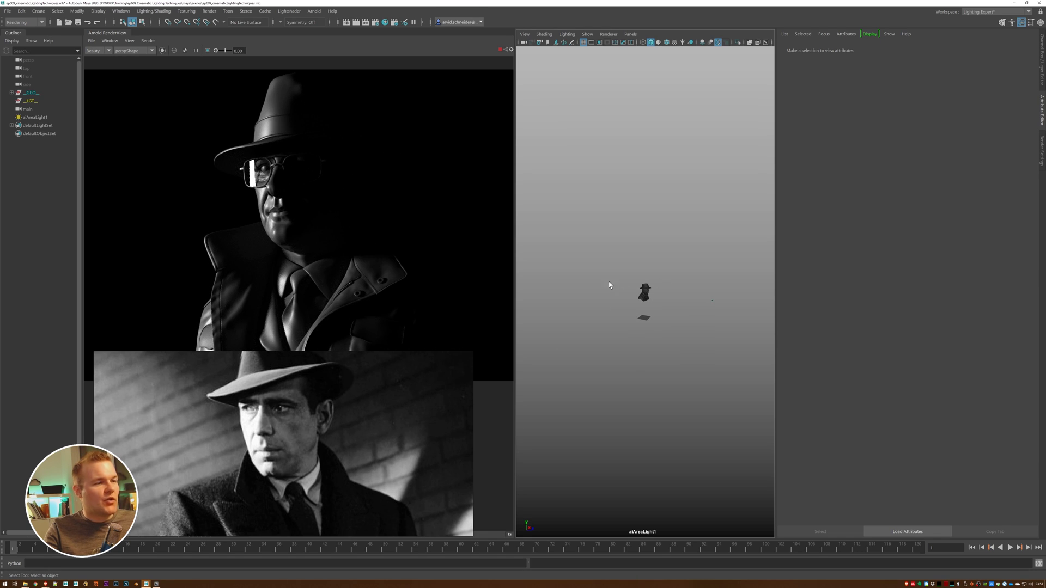
left_click_drag(641, 300, 643, 306, "alt")
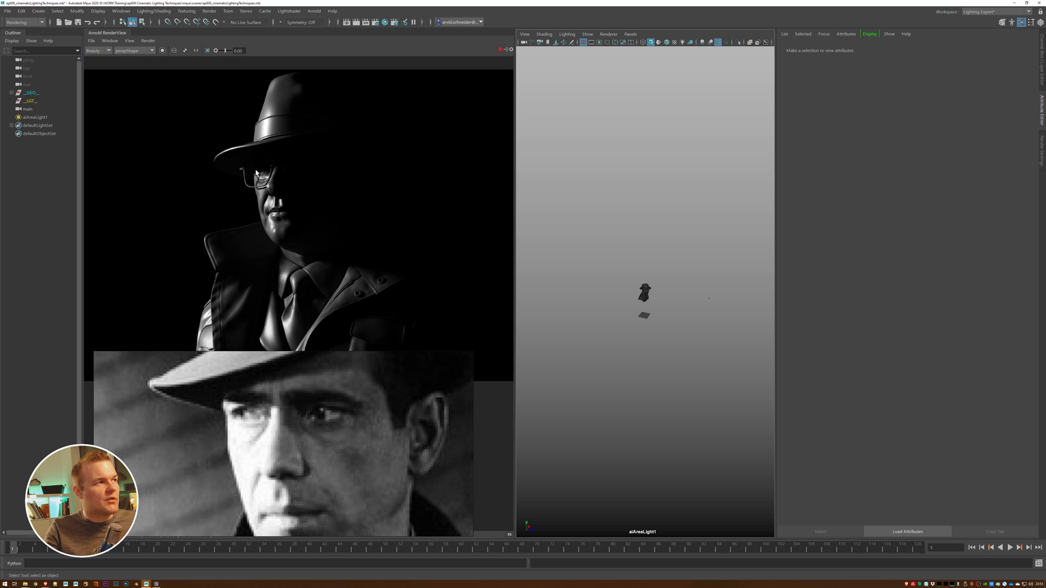
Fine-tune the key light's aim so it catches the cheek, chin and glasses, eyes shadowed
left_click_drag(603, 270, 601, 272, "alt")
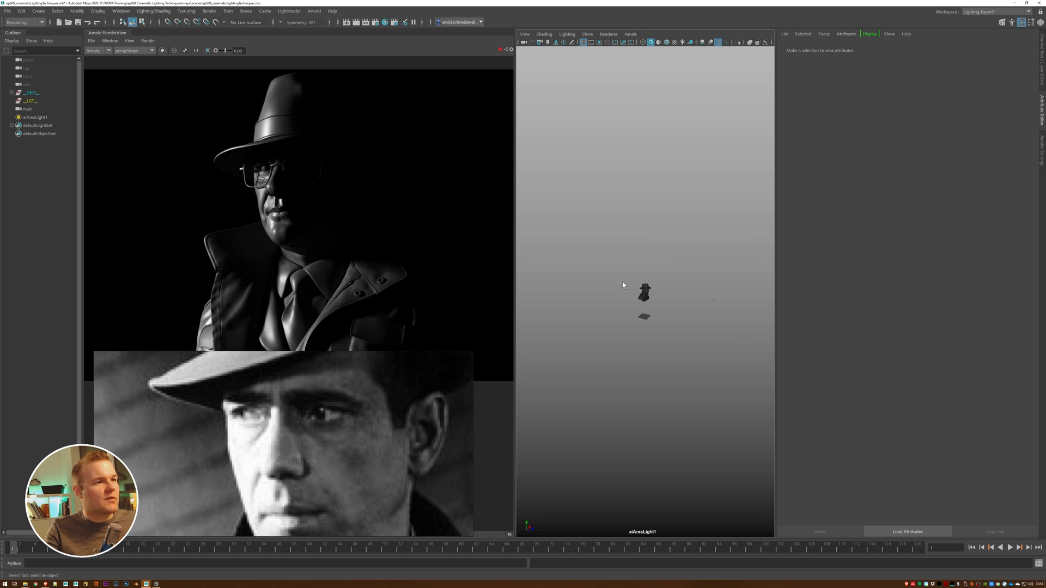
left_click_drag(611, 263, 611, 257, "alt")
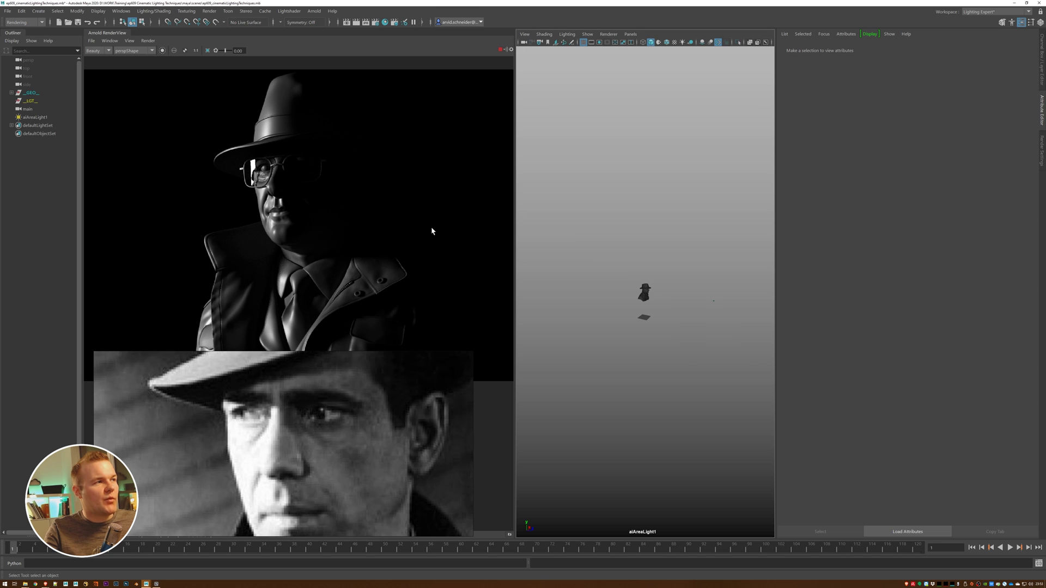
left_click_drag(616, 270, 604, 268, "alt")
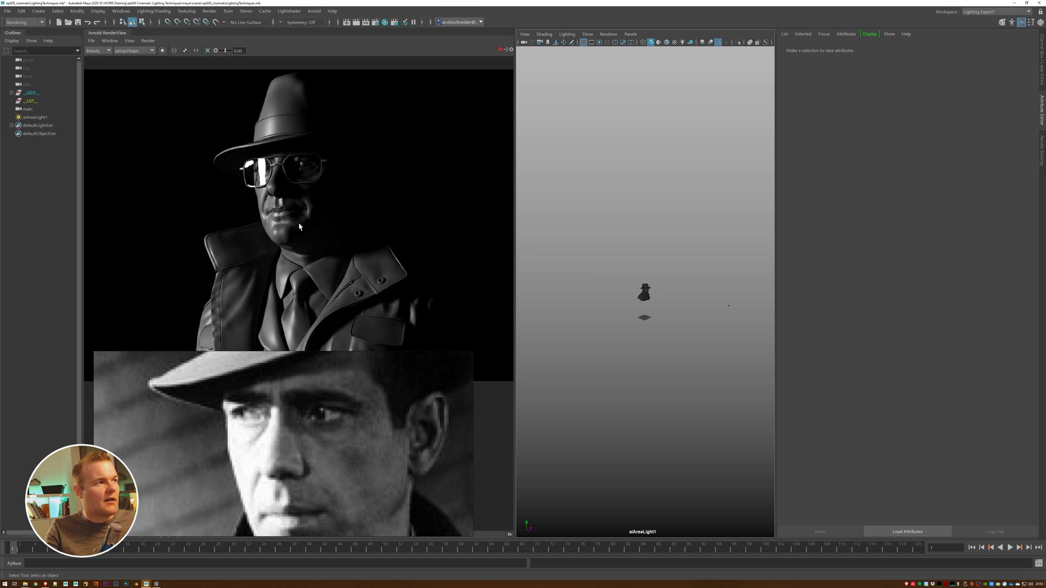
left_click_drag(665, 278, 662, 289, "alt")
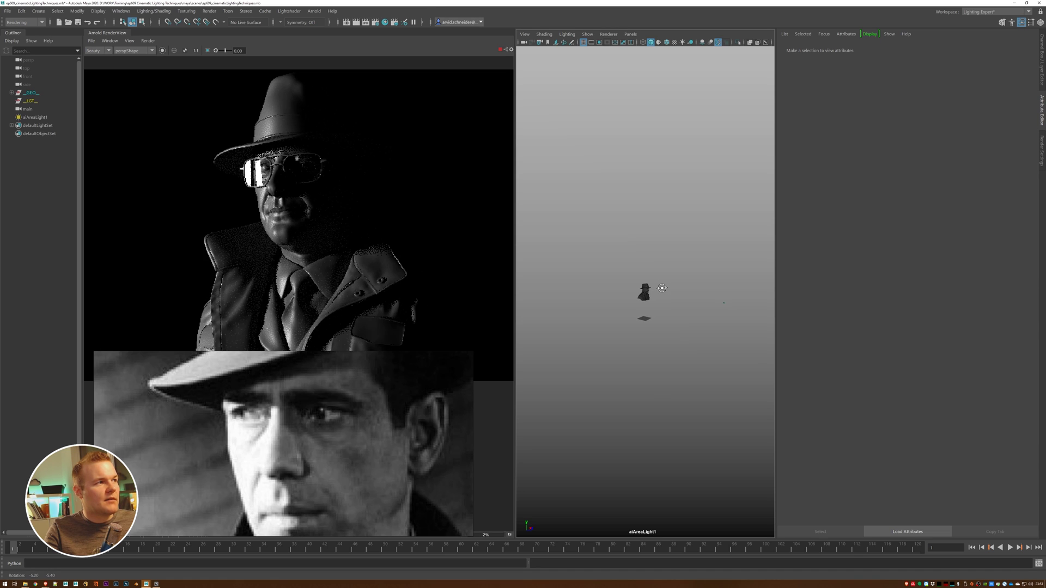
scroll(303, 179, "up", 5)
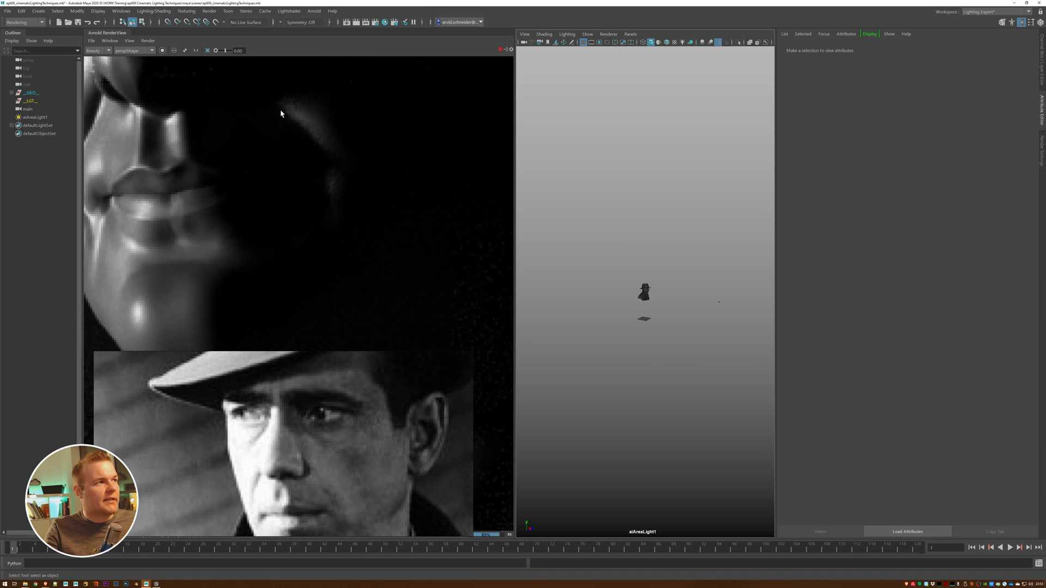
scroll(290, 127, "down", 3)
scroll(338, 226, "down", 2)
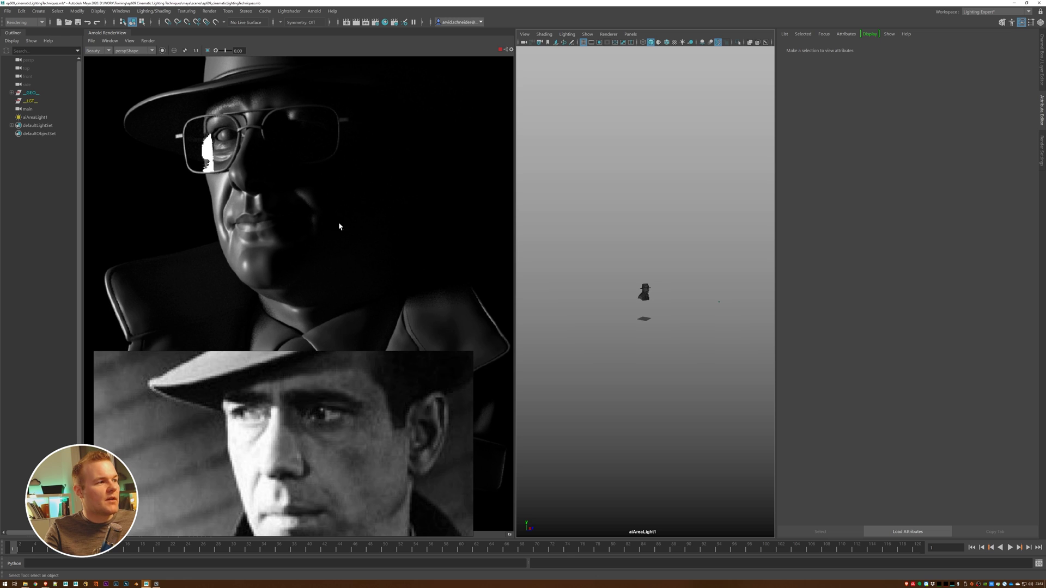
left_click_drag(650, 277, 656, 274, "alt")
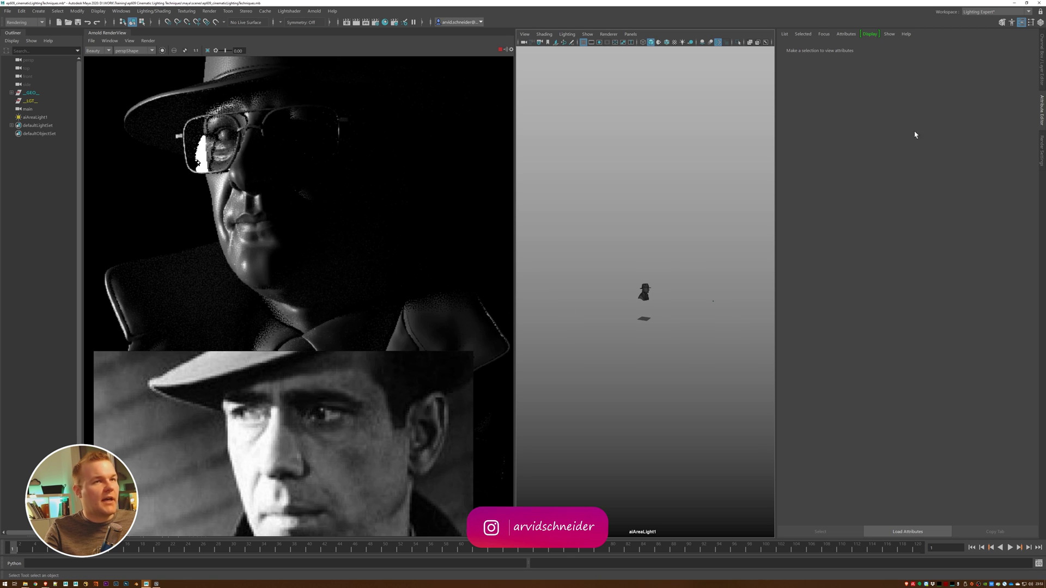
Return to the persp camera, select aiAreaLight1 and set its Exposure to 18.652
left_click(1042, 60)
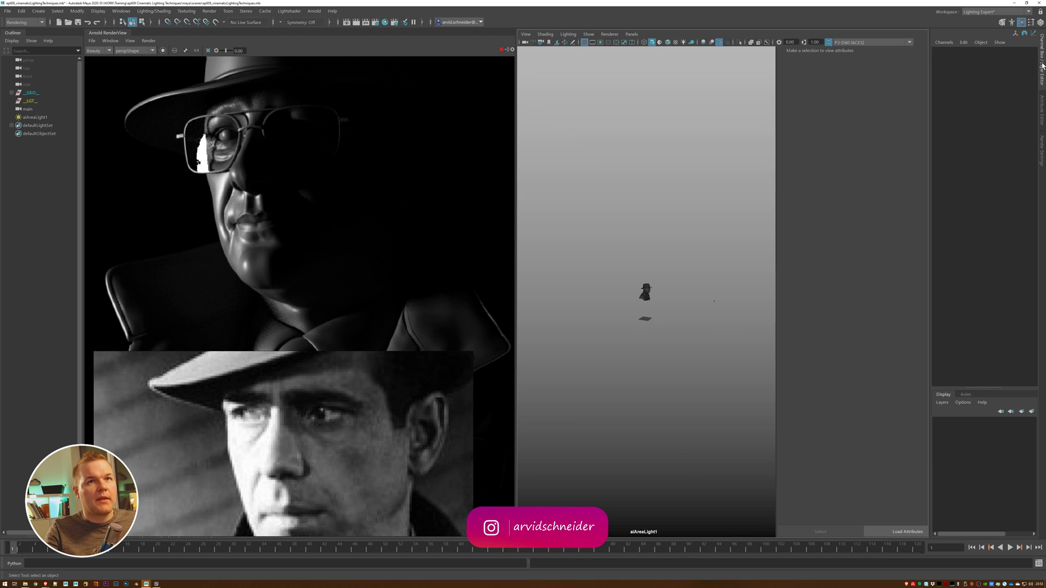
left_click(631, 34)
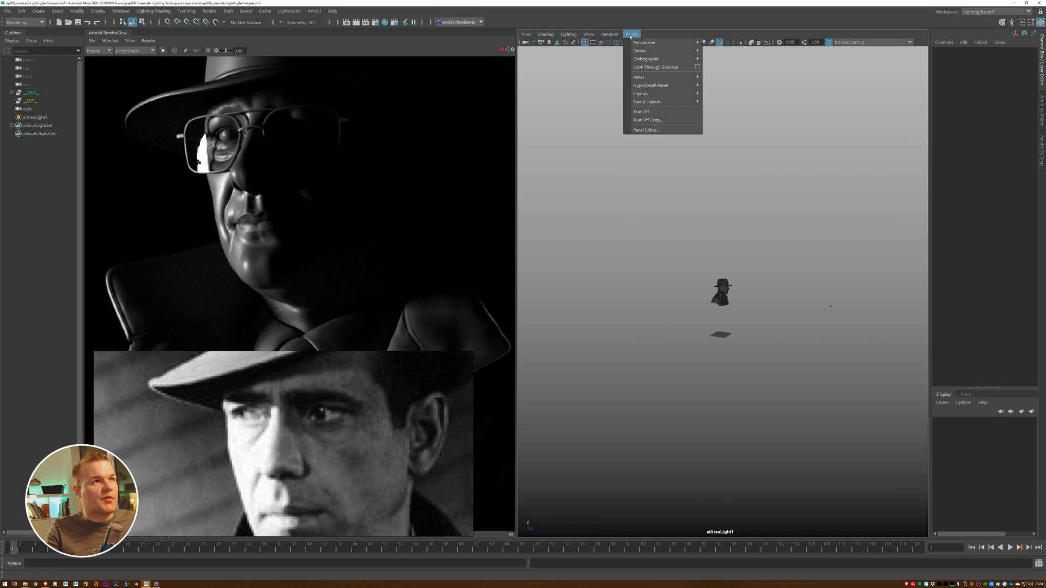
mouse_move(684, 43)
left_click(731, 60)
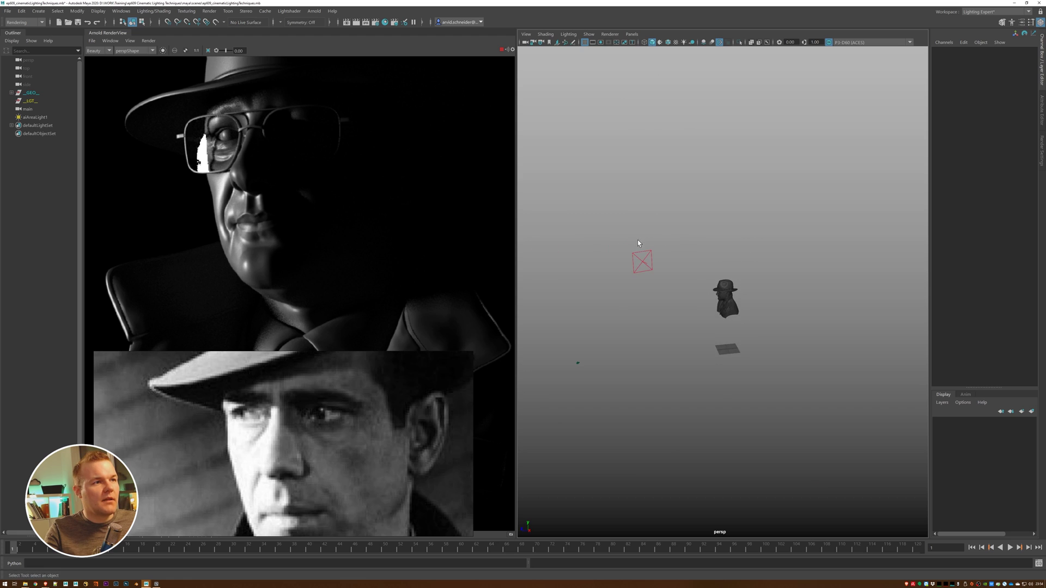
left_click(599, 251)
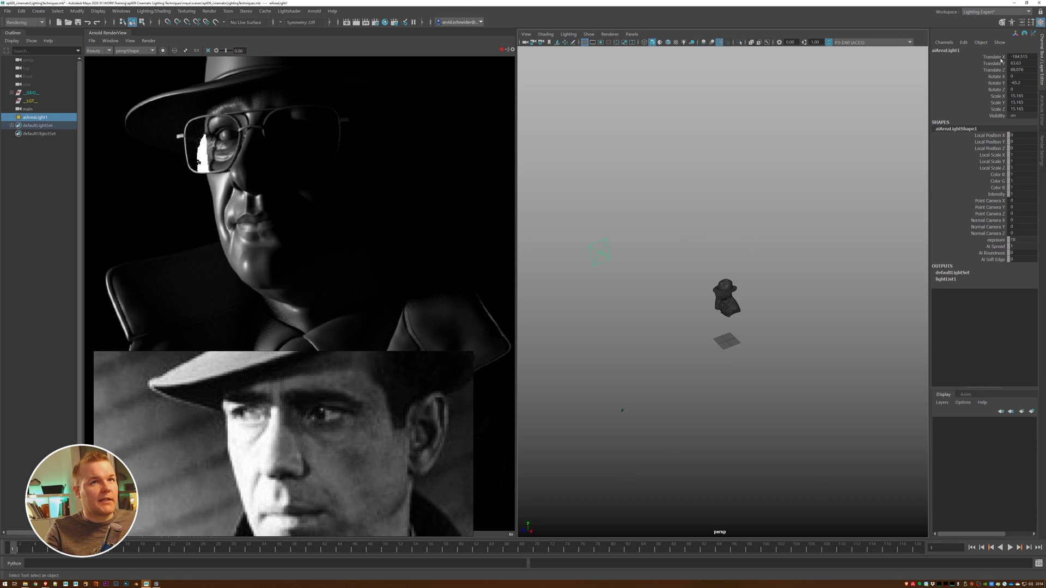
left_click(1041, 109)
left_click_drag(965, 147, 968, 151)
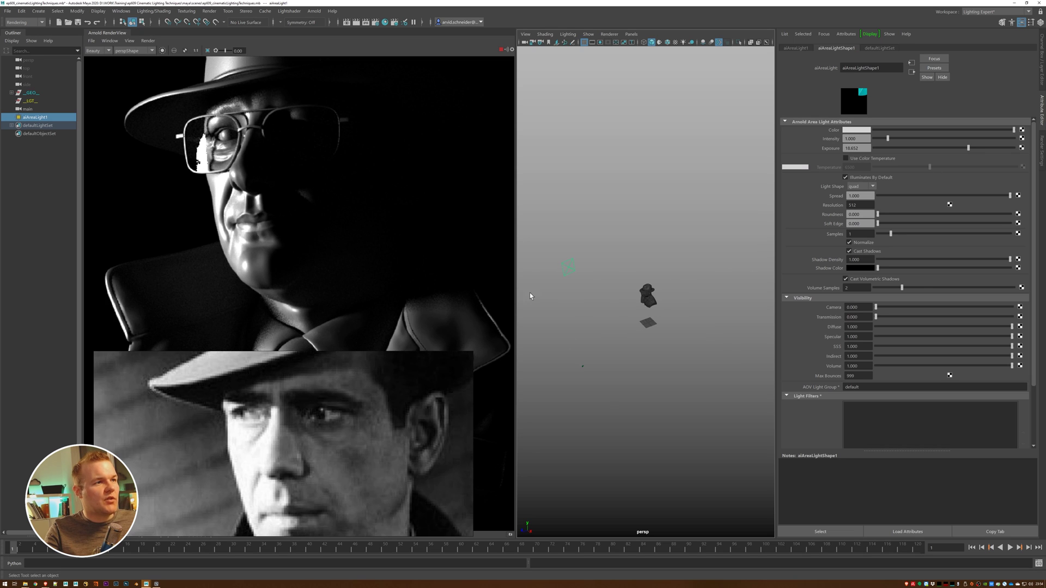
Scale the key area light down uniformly
scroll(305, 321, "down", 3)
middle_click_drag(302, 327, 328, 207)
scroll(604, 253, "up", 5)
left_click_drag(576, 264, 627, 250, "alt")
middle_click_drag(586, 261, 611, 271, "alt")
key("r")
left_click_drag(589, 271, 578, 273)
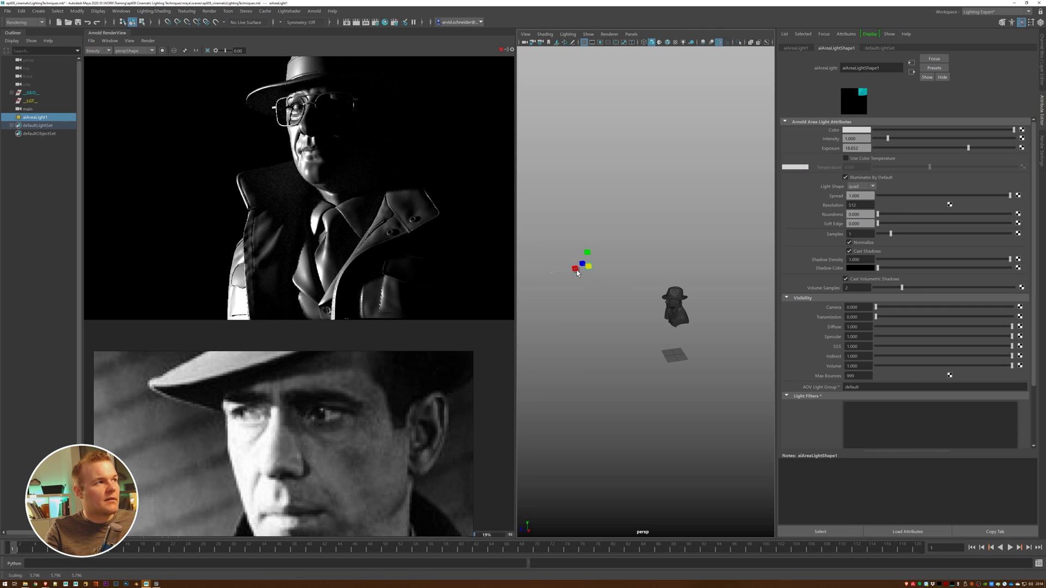
Deselect the key light and zoom out to see the whole scene
scroll(316, 207, "down", 3)
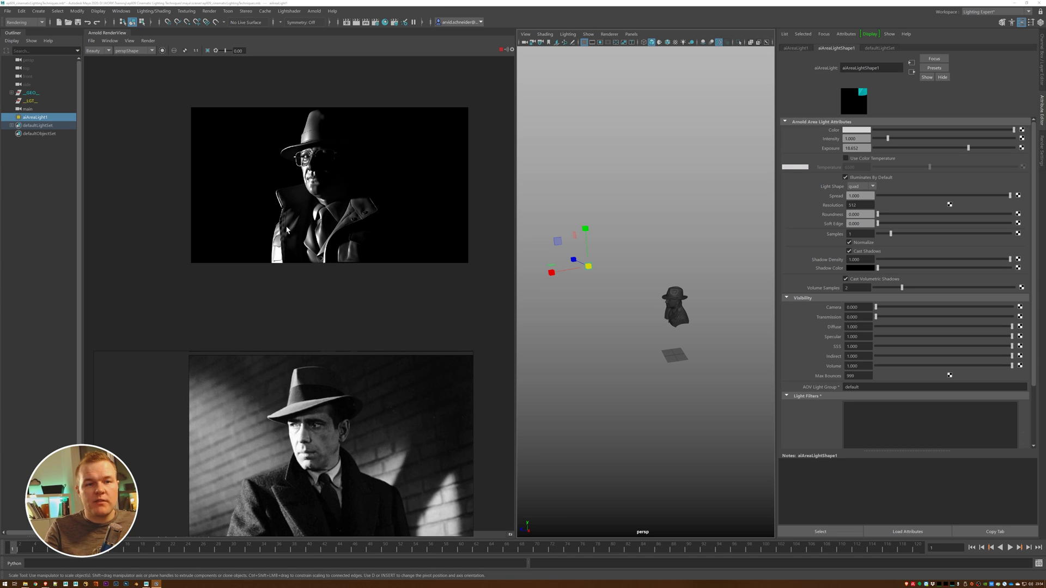
scroll(337, 176, "up", 5)
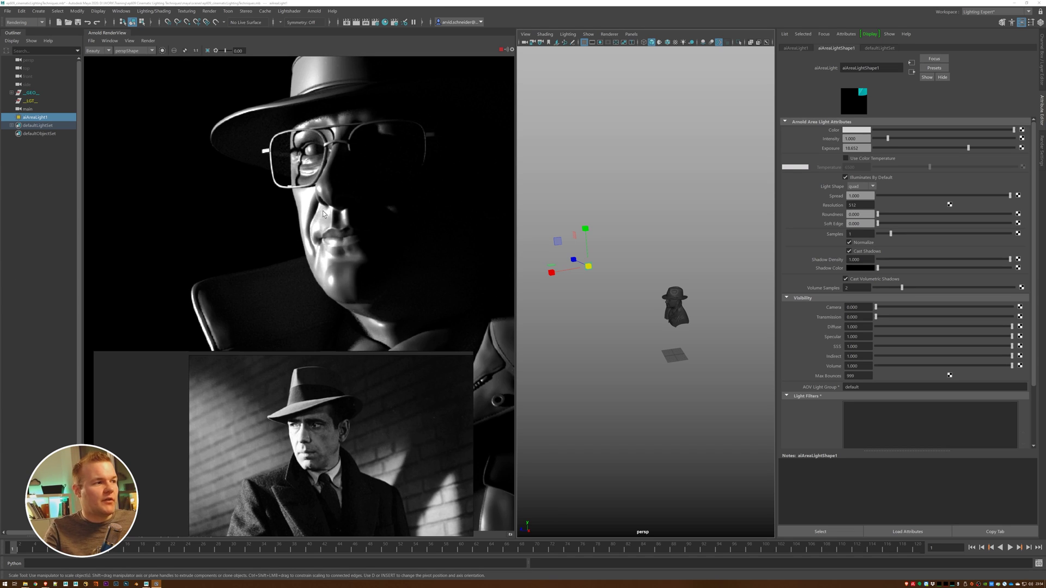
scroll(323, 214, "down", 5)
scroll(320, 212, "up", 3)
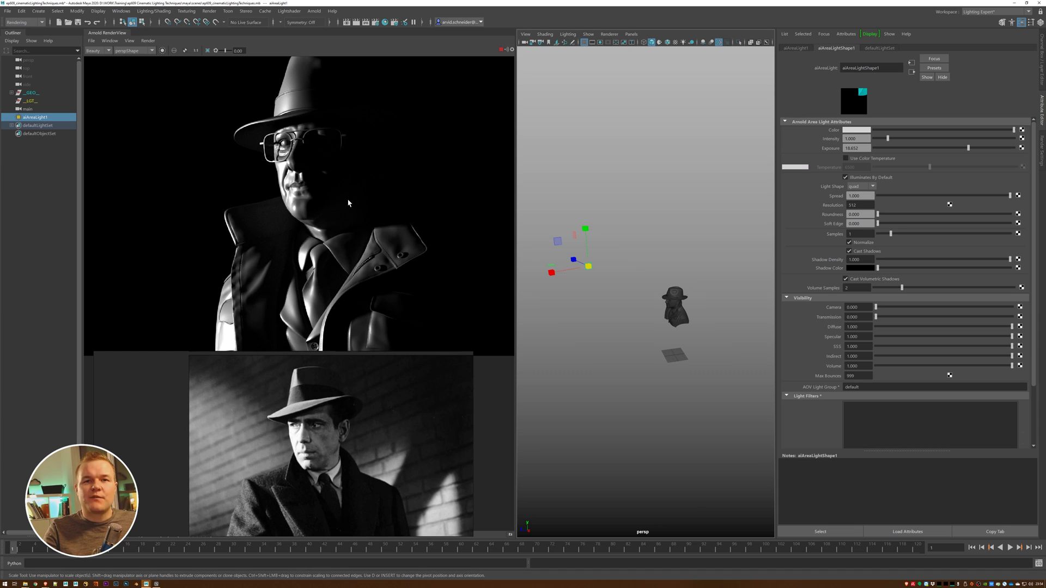
scroll(333, 438, "up", 3)
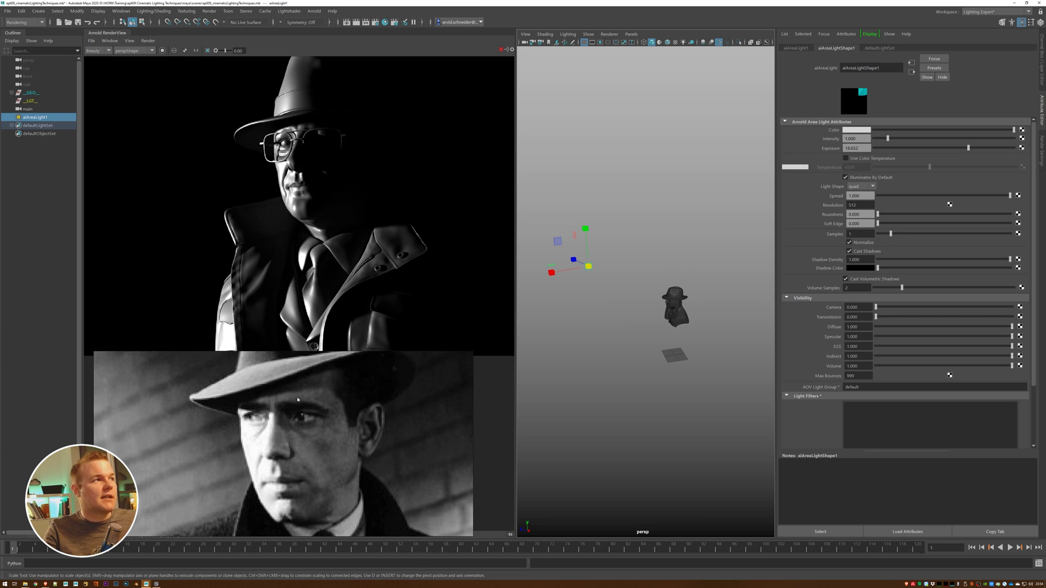
left_click(635, 326)
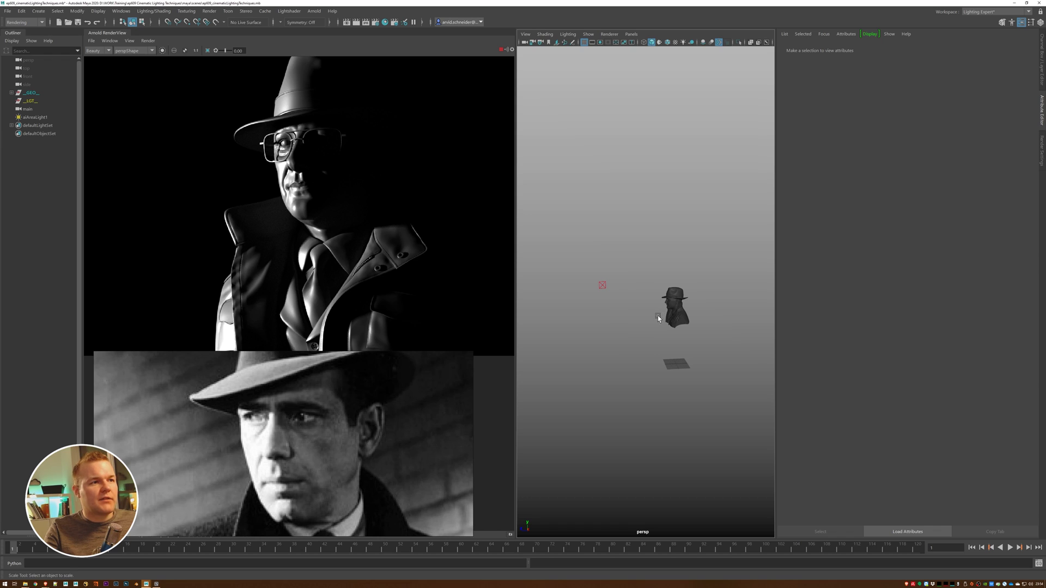
left_click_drag(662, 315, 612, 309, "alt")
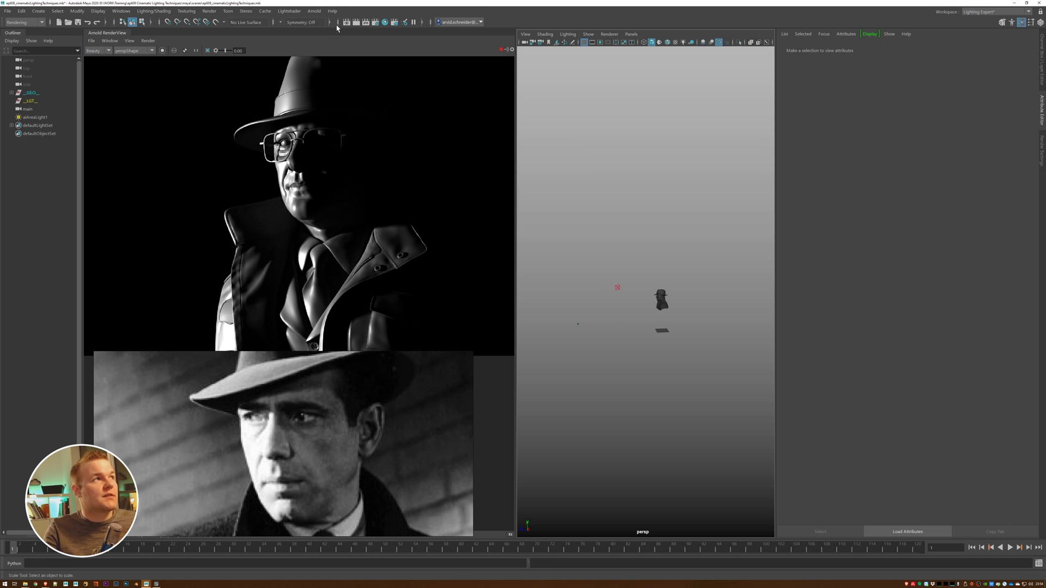
left_click(314, 11)
Create a second area light, aiAreaLight2, and rotate, move and scale it below the bust
mouse_move(333, 54)
left_click(417, 53)
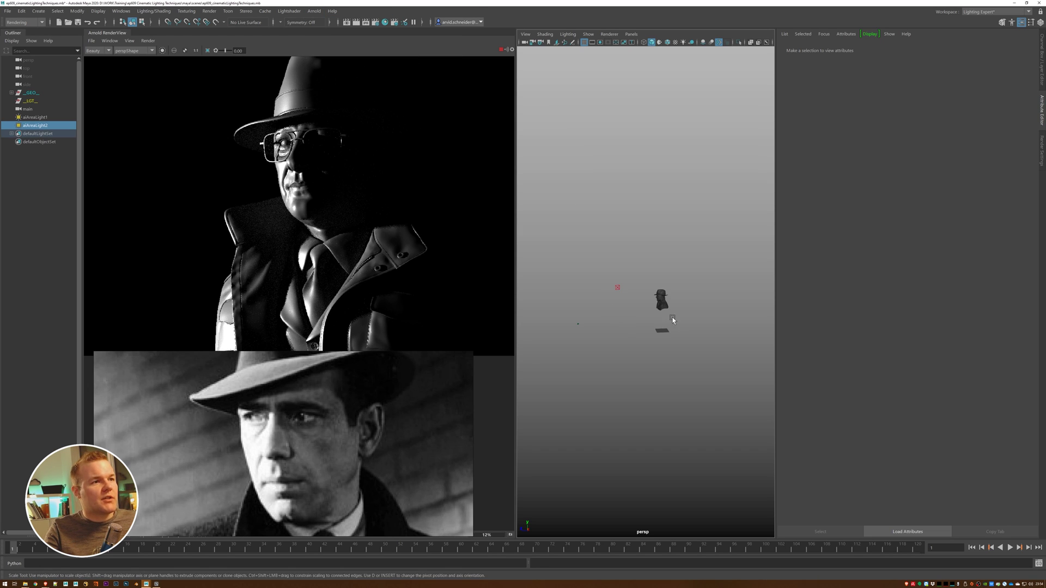
left_click(664, 319)
key("e")
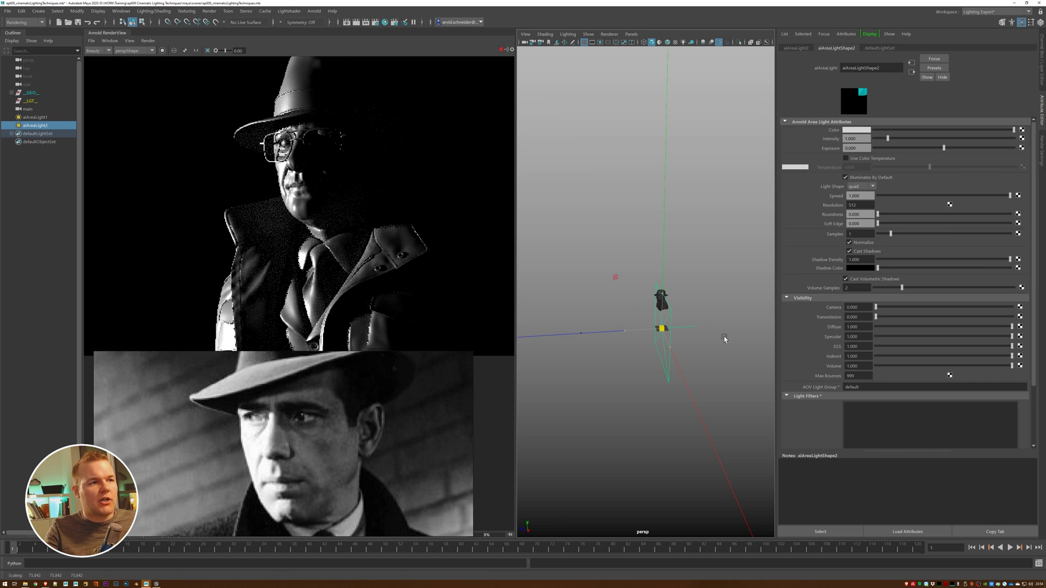
left_click_drag(660, 333, 576, 347)
mouse_move(682, 340)
left_mouse_down("alt")
mouse_move(738, 341)
mouse_move(704, 349)
mouse_move(740, 369)
mouse_move(697, 348)
mouse_move(660, 382)
mouse_move(692, 354)
mouse_move(665, 339)
left_mouse_up("alt")
key("w")
key("e")
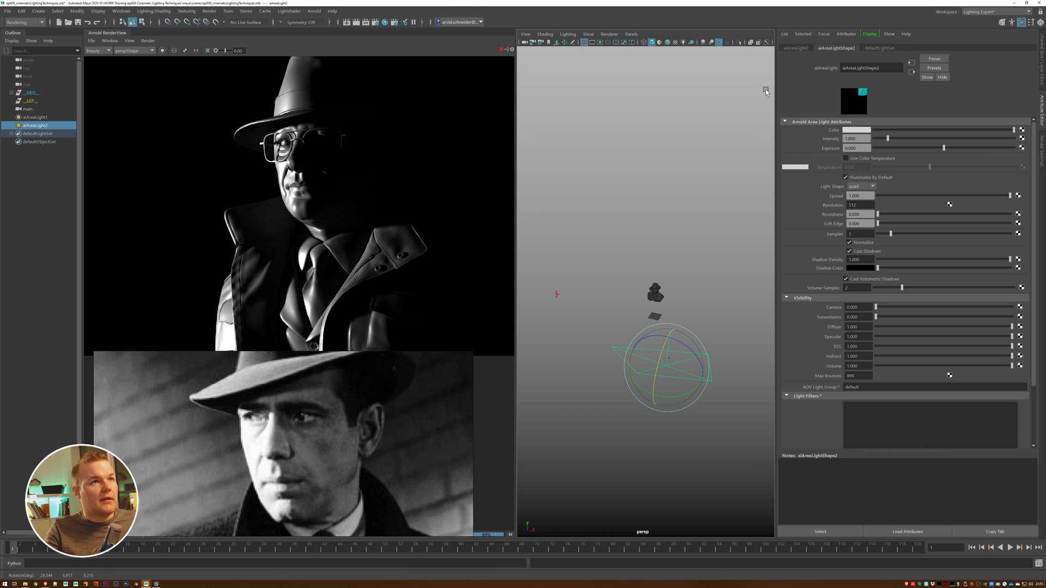
key("r")
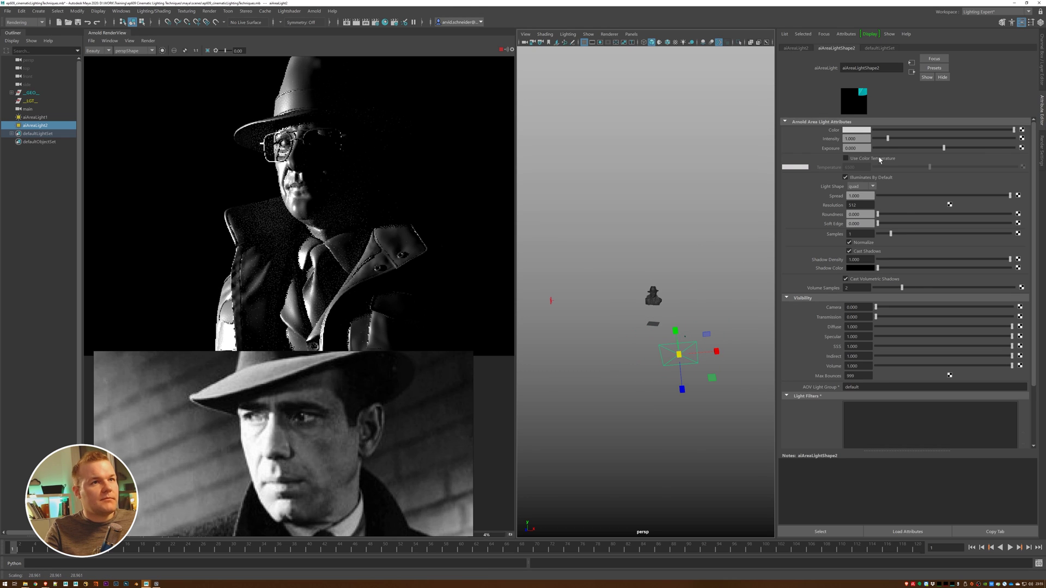
Set aiAreaLight2's Exposure to 16
left_click_drag(862, 148, 818, 148)
type("15")
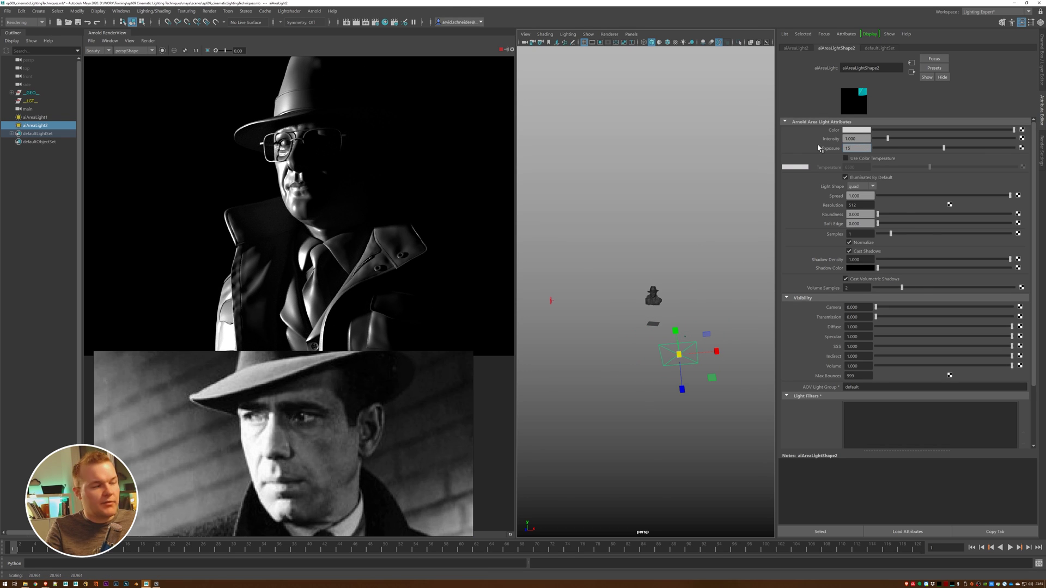
key("Return")
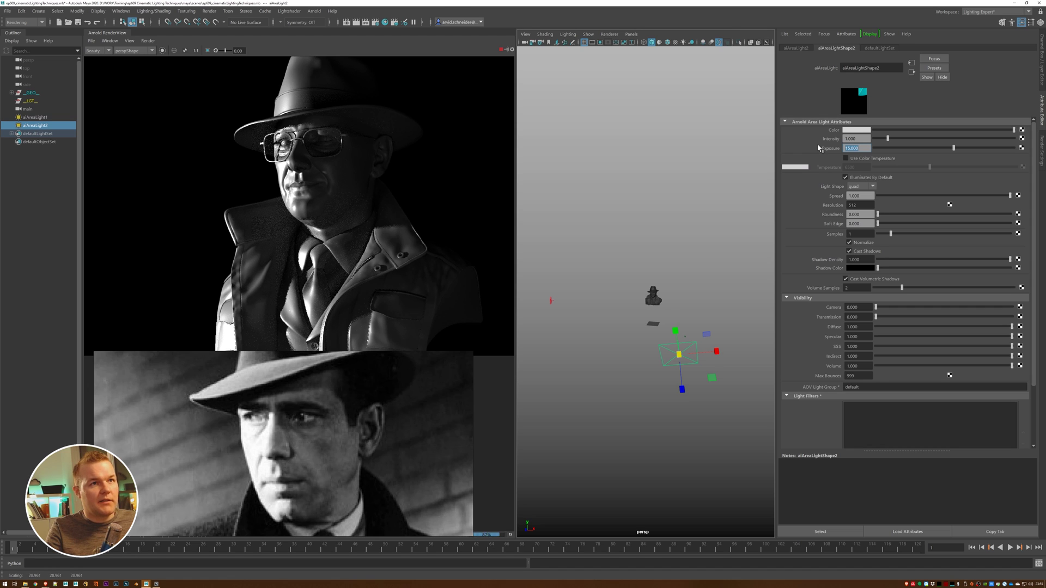
type("16")
key("Return")
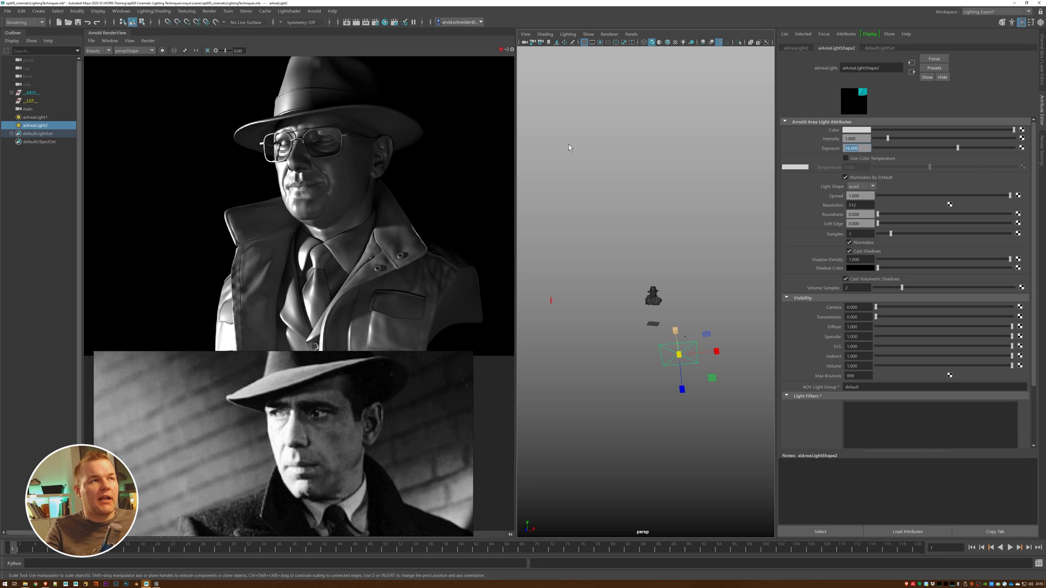
Look through aiAreaLight2, re-aim it slightly, and select the bust
left_click(632, 34)
left_click(653, 67)
mouse_move(662, 273)
left_mouse_down("alt")
mouse_move(632, 289)
mouse_move(659, 277)
mouse_move(651, 284)
left_mouse_up("alt")
key("q")
left_click(680, 253)
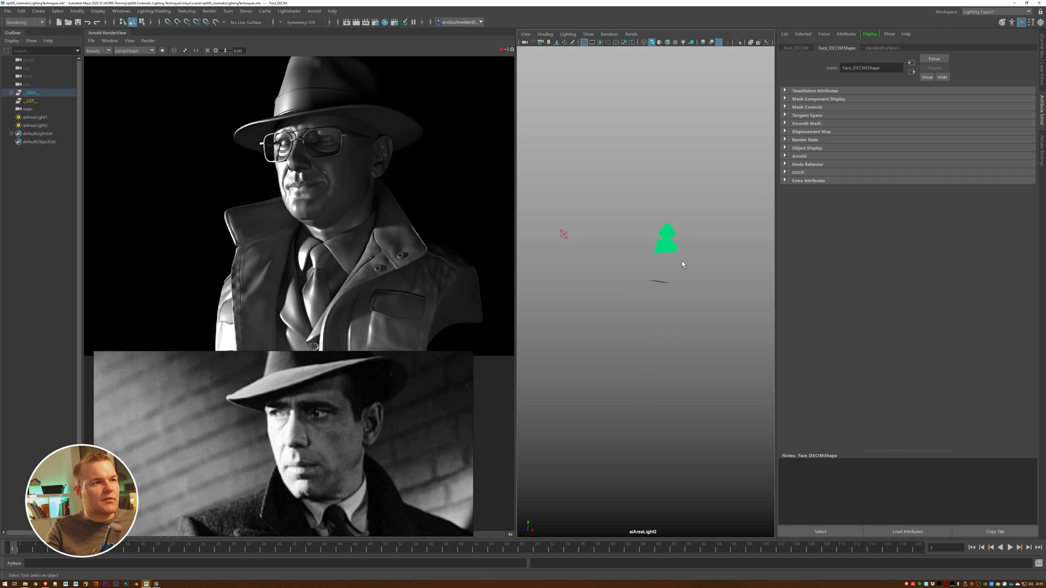
Frame the bust in aiAreaLight2's view and reposition the reference photo
key("f")
left_click(702, 321)
scroll(704, 323, "down", 10)
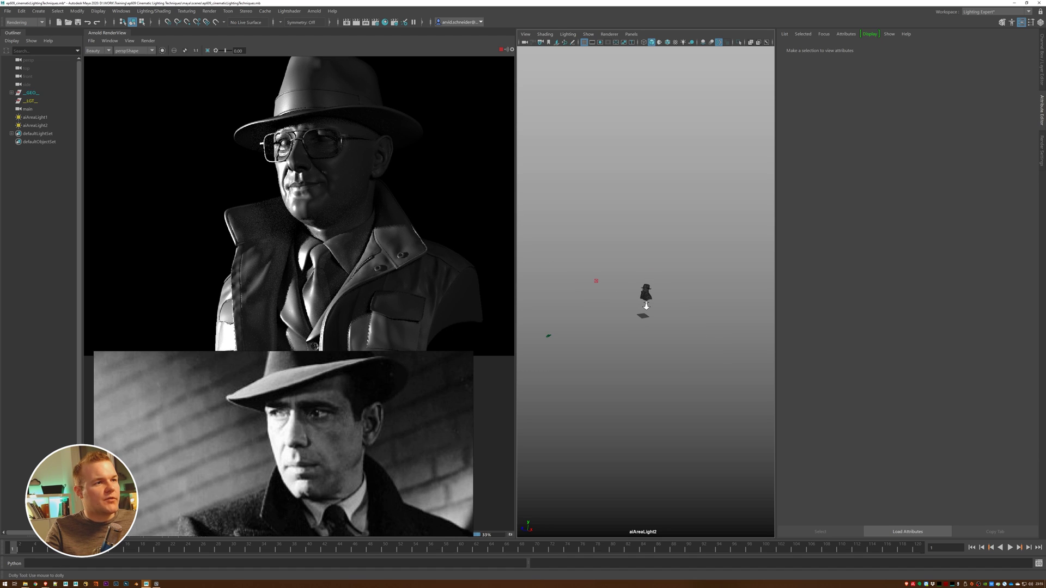
scroll(650, 305, "up", 1)
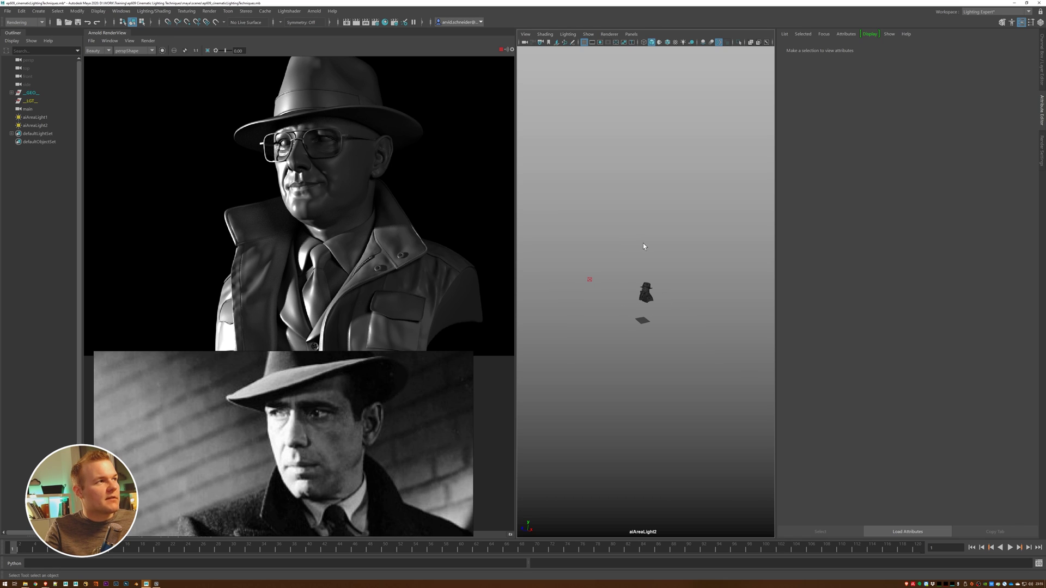
scroll(337, 393, "down", 2)
middle_click_drag(336, 394, 337, 429)
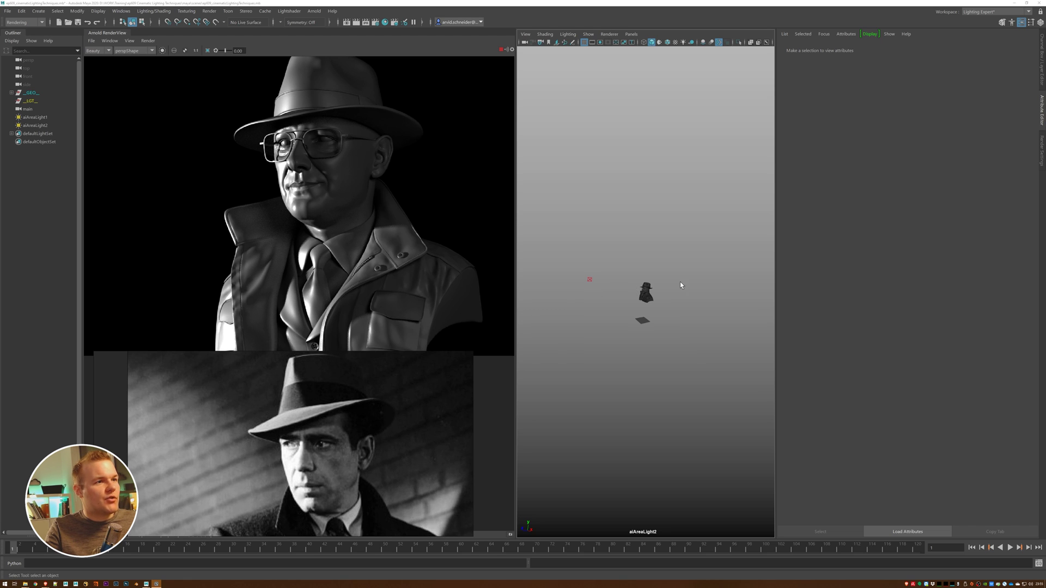
Re-aim aiAreaLight2 so the face is lit from one side and the coat falls into shadow
left_click_drag(657, 282, 646, 284, "alt")
scroll(334, 106, "up", 5)
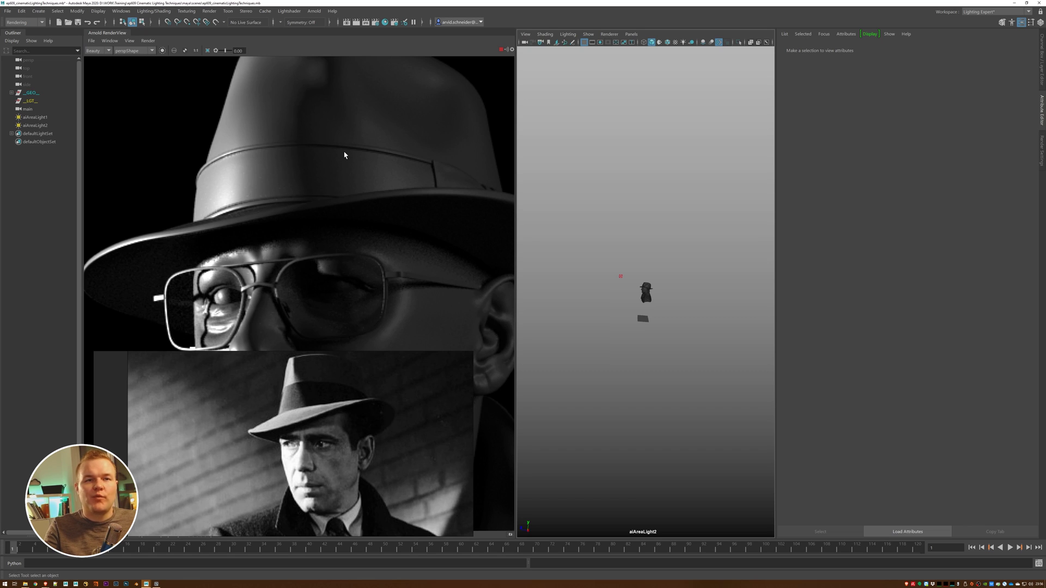
left_click_drag(614, 254, 630, 268, "alt")
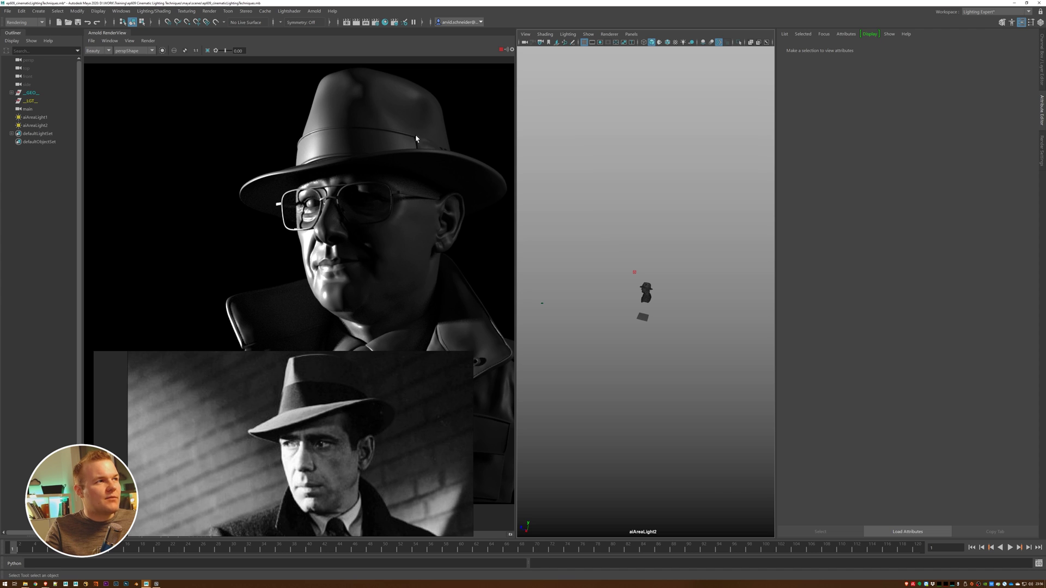
left_click_drag(639, 271, 647, 266, "alt")
scroll(389, 229, "down", 5)
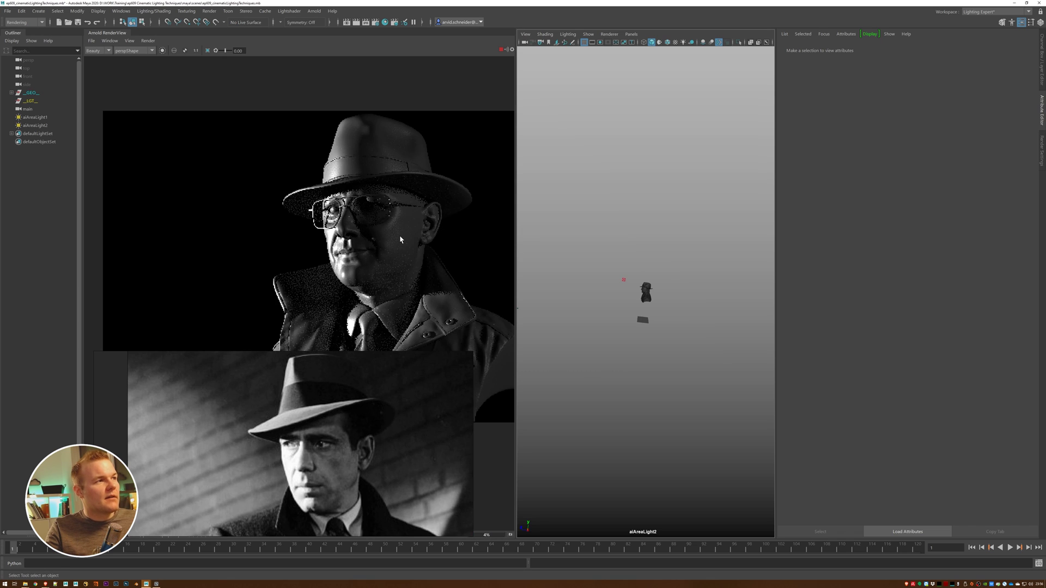
scroll(345, 222, "up", 3)
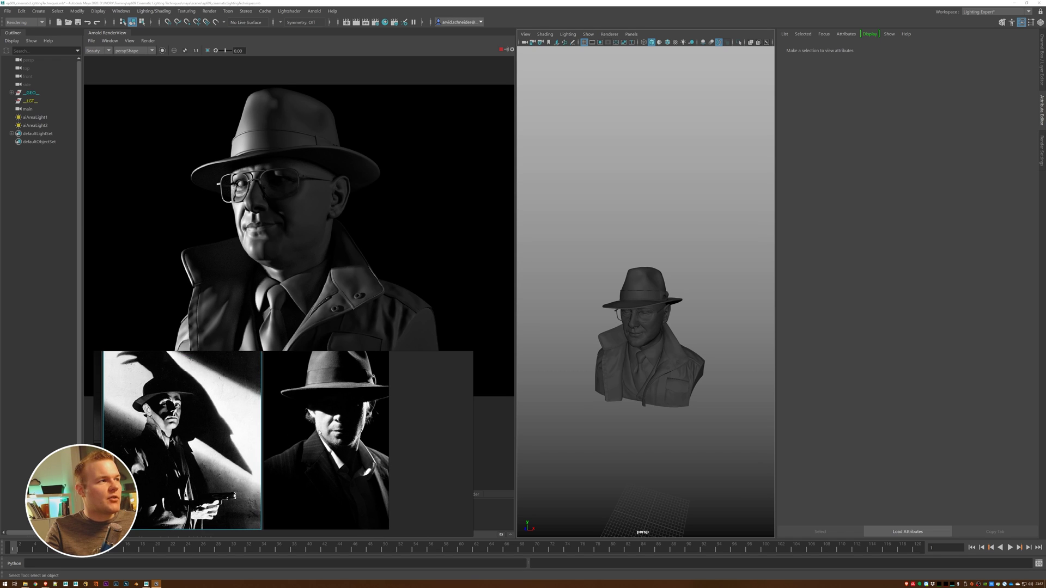
Hide aiAreaLight1 and aiAreaLight2, leaving the Arnold render black
scroll(185, 420, "up", 3)
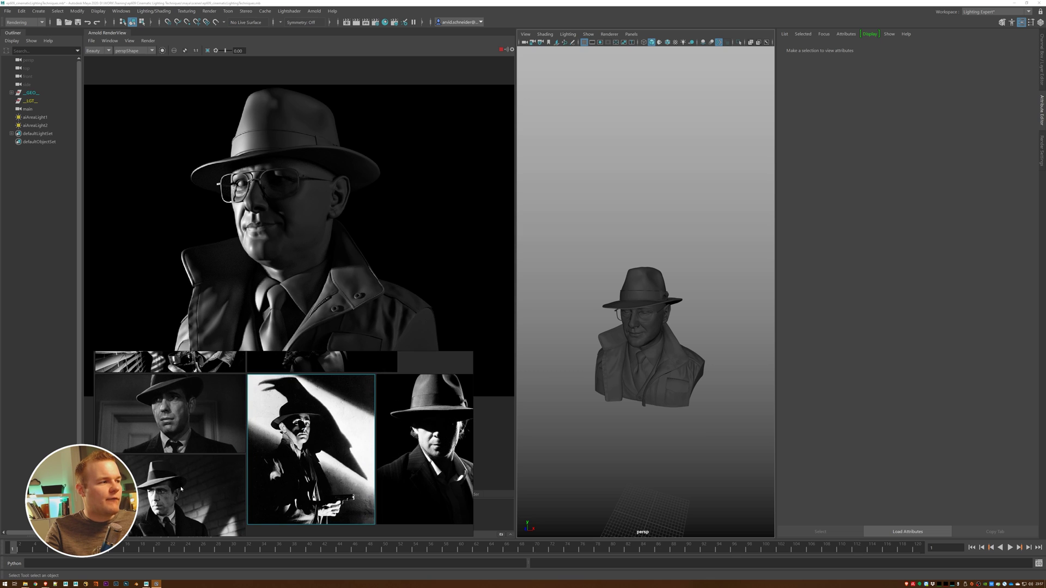
scroll(262, 443, "up", 5)
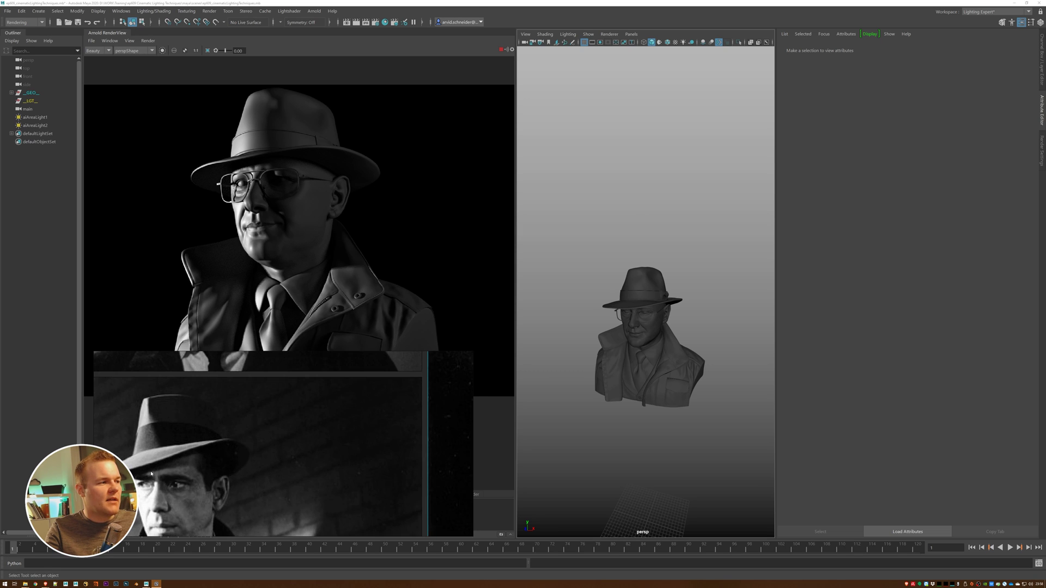
scroll(317, 487, "down", 4)
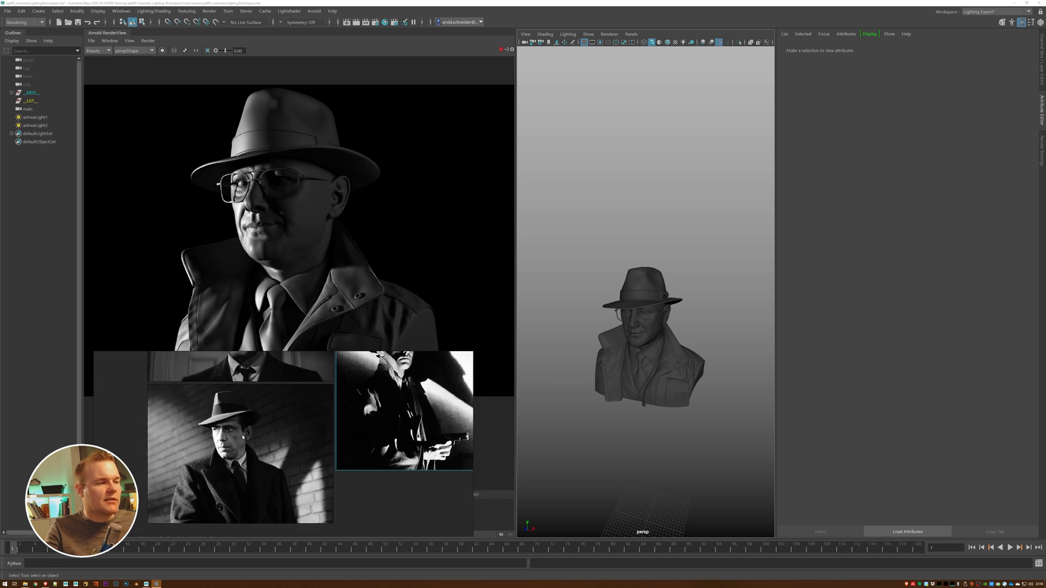
scroll(379, 431, "up", 3)
middle_click_drag(379, 431, 348, 448)
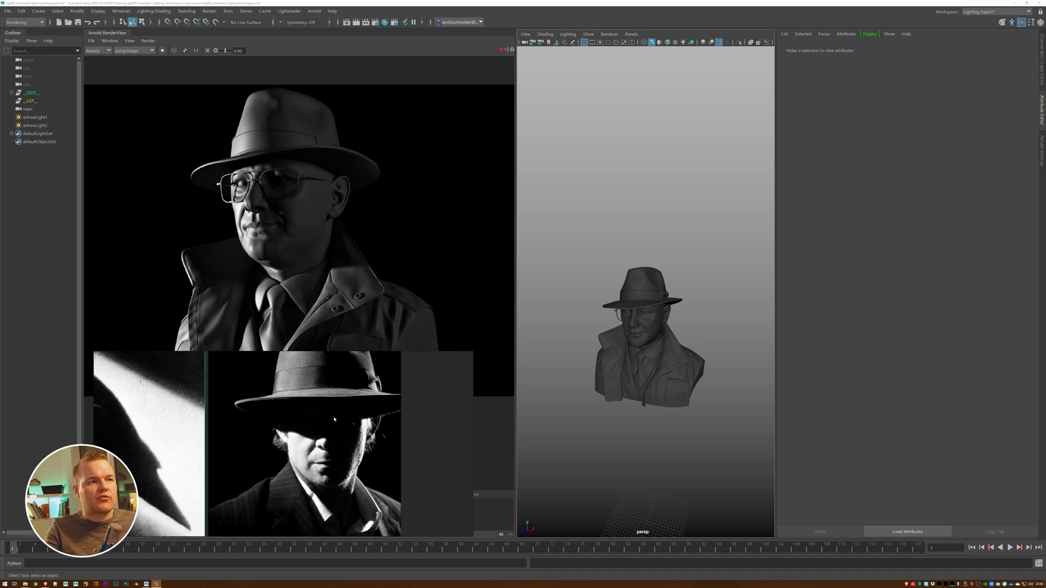
left_click_drag(43, 125, 43, 121)
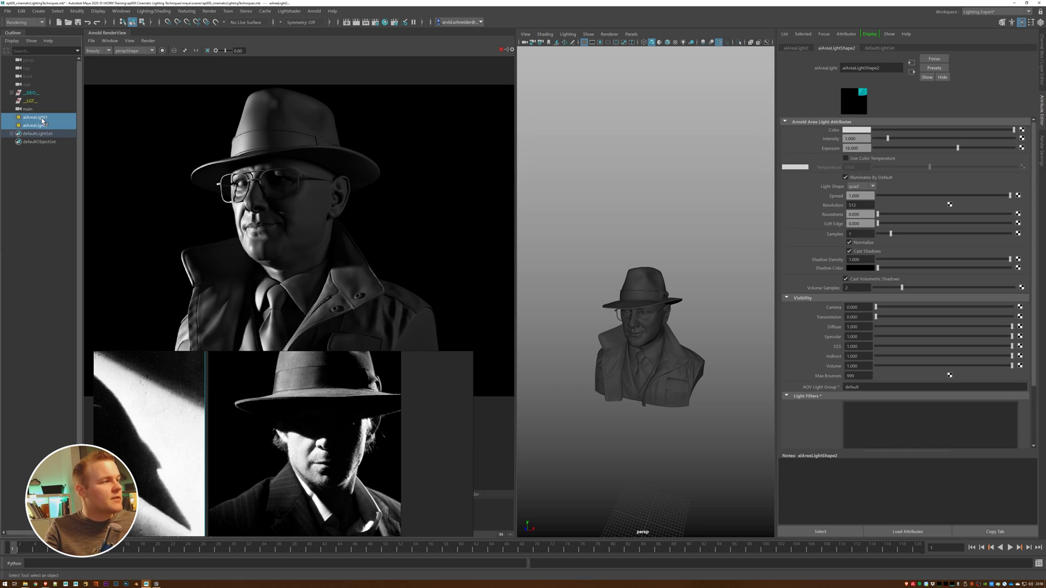
key("ctrl+h")
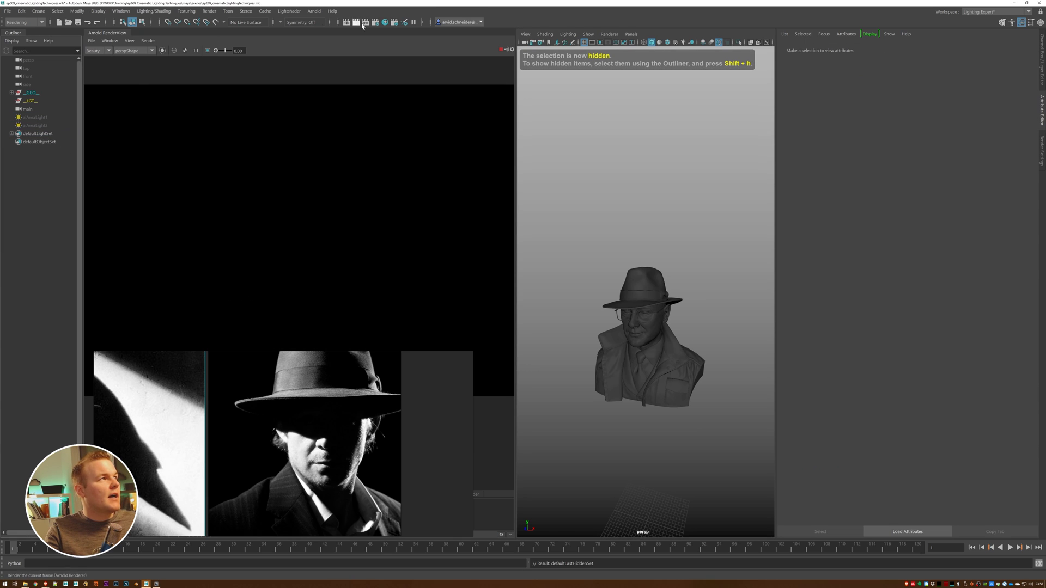
Add a third Arnold area light, aiAreaLight3
left_click(312, 11)
mouse_move(348, 93)
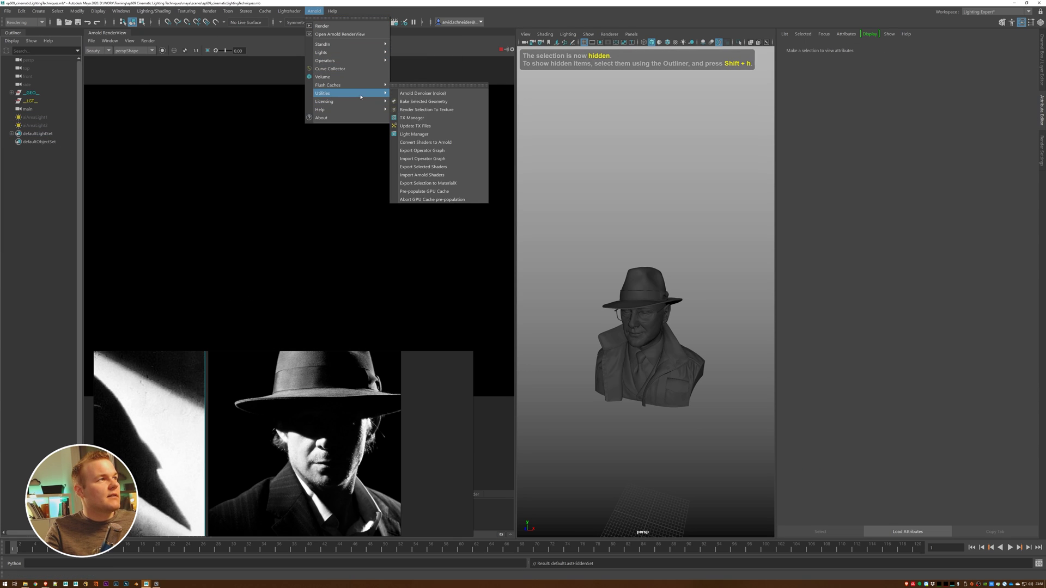
mouse_move(322, 53)
left_click(416, 52)
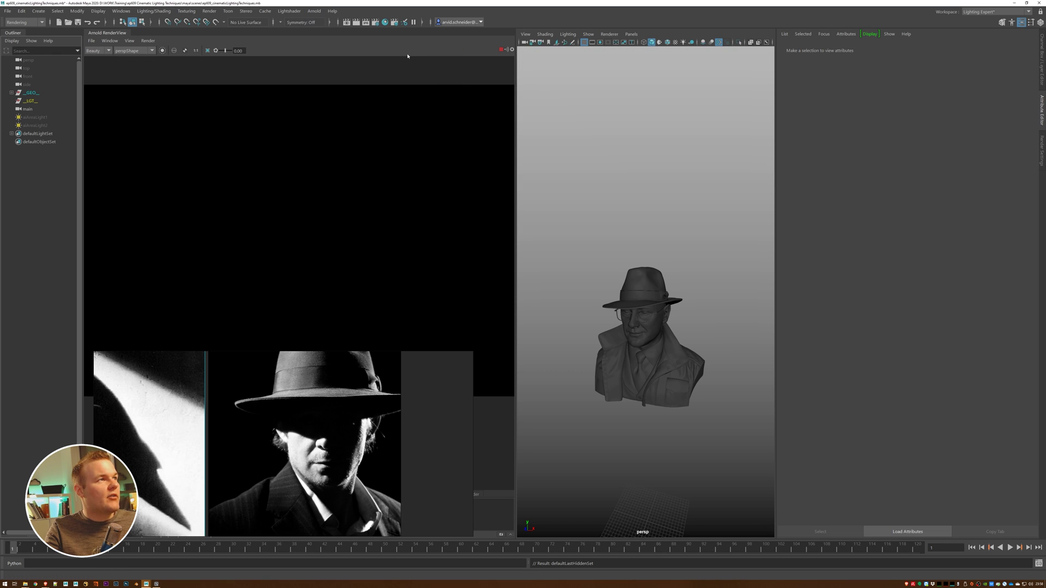
left_click(631, 34)
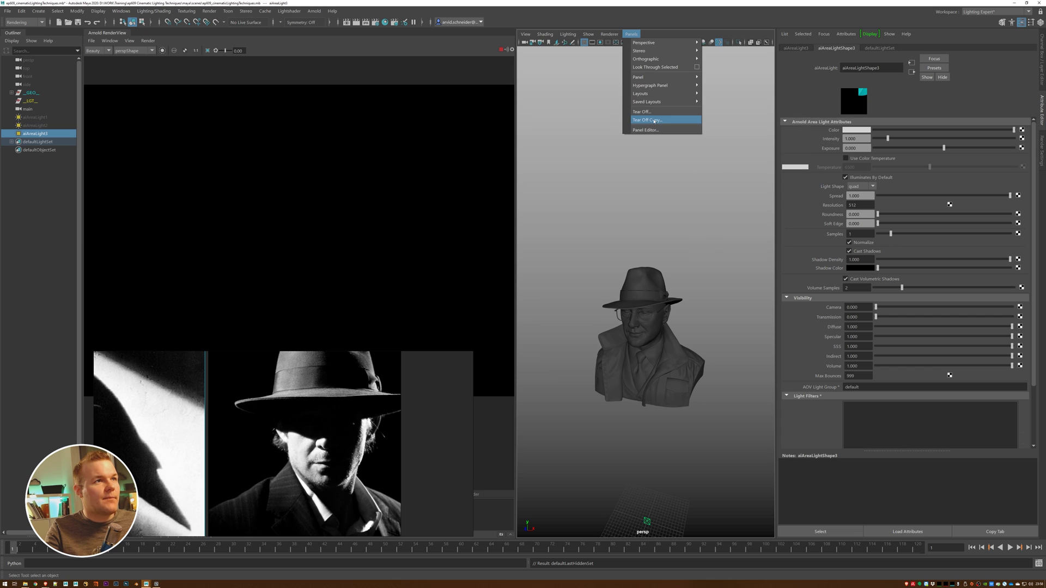
Look through aiAreaLight3 and frame the bust in the light's view
left_click(655, 67)
right_click_drag(670, 324, 558, 253, "alt")
right_click_drag(686, 245, 625, 176, "alt")
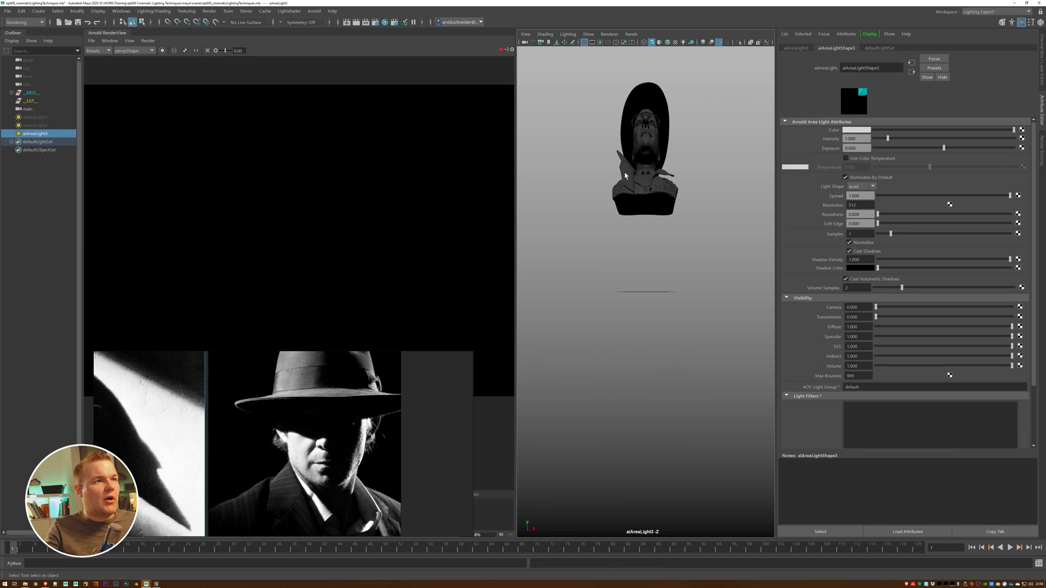
left_click(644, 167)
key("f")
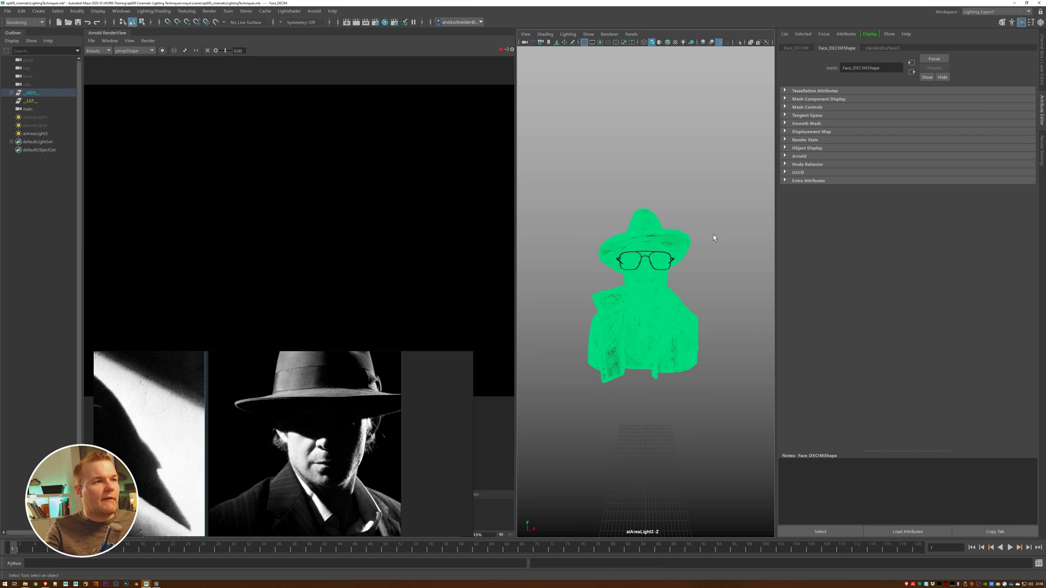
left_click(717, 229)
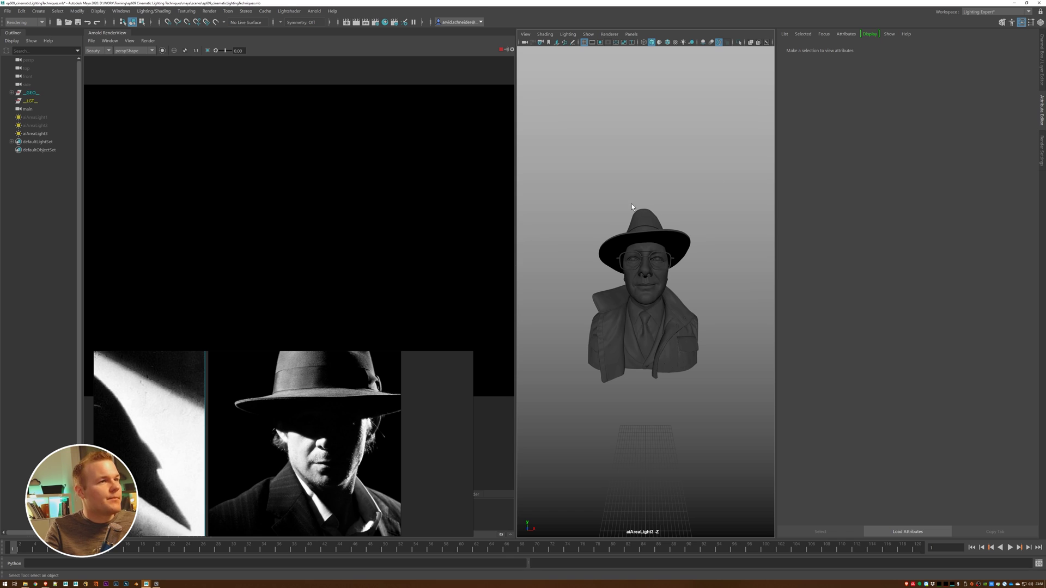
Set aiAreaLight3's exposure to 15 and swing it around to the bust's side
left_click(35, 134)
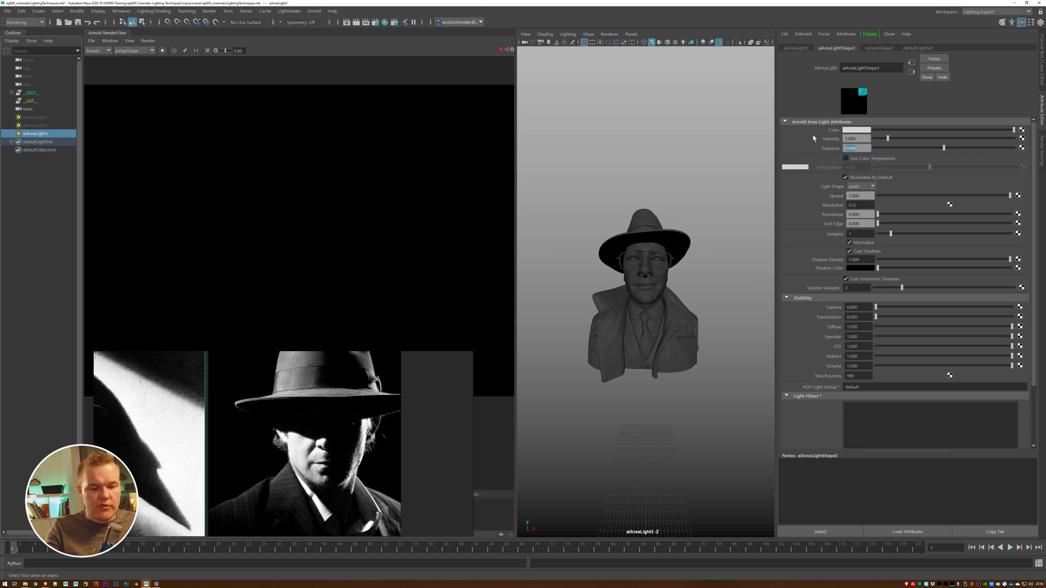
type("15")
key("Return")
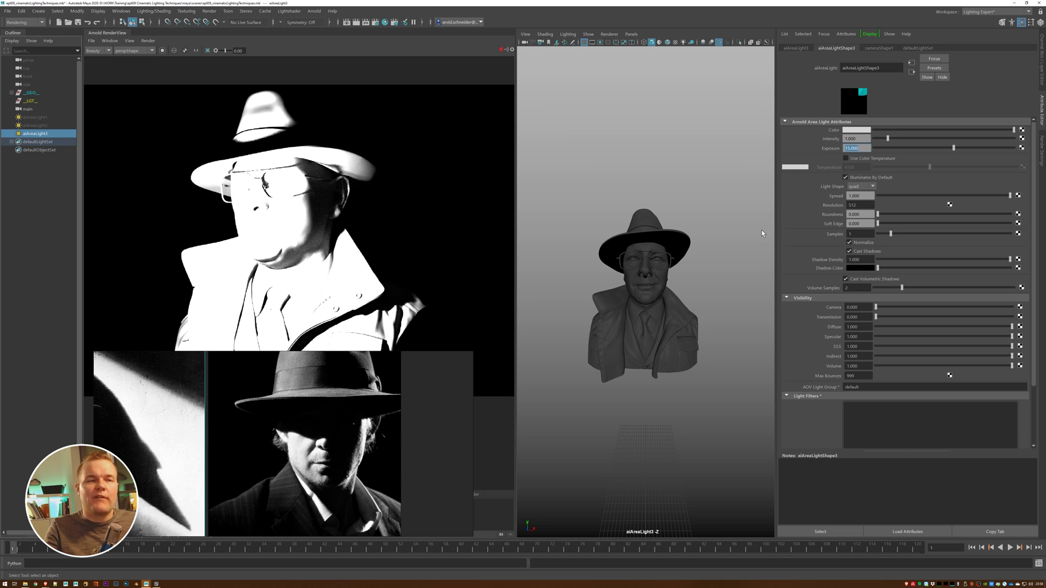
left_click_drag(698, 263, 725, 257, "alt")
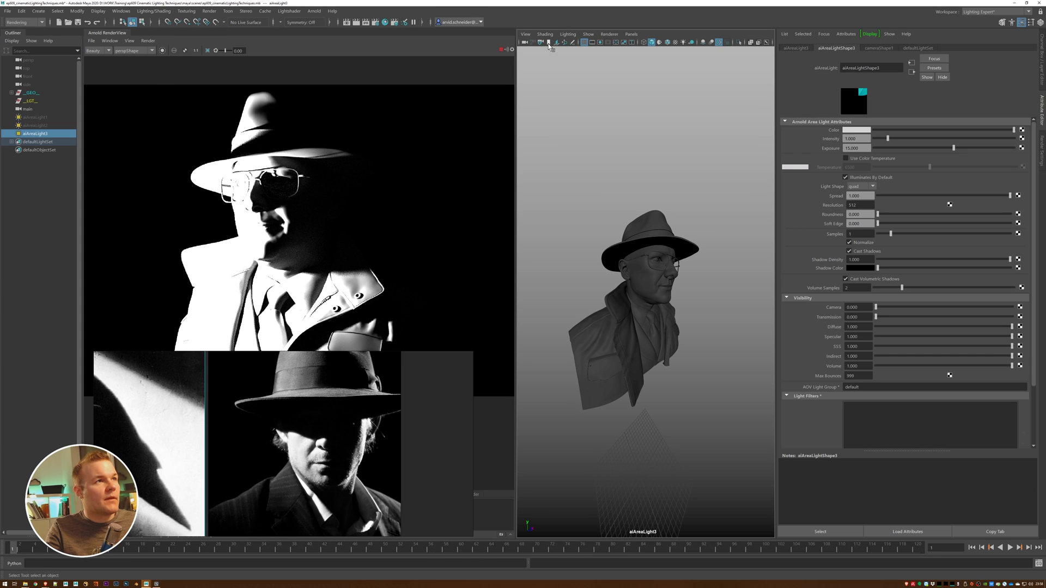
Check the render through the main camera, then switch the viewport back to persp
left_click(631, 34)
mouse_move(664, 41)
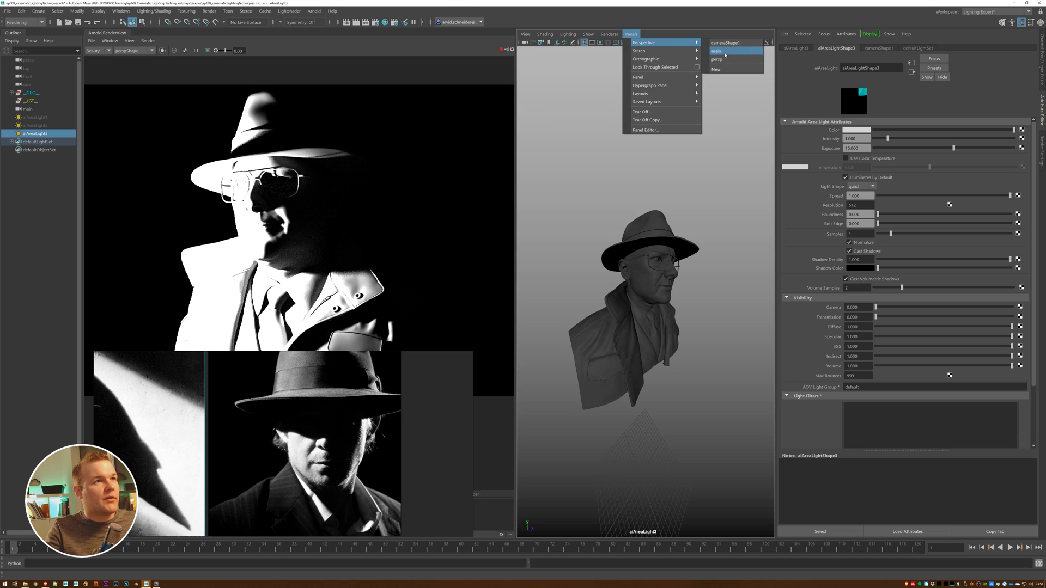
left_click(735, 59)
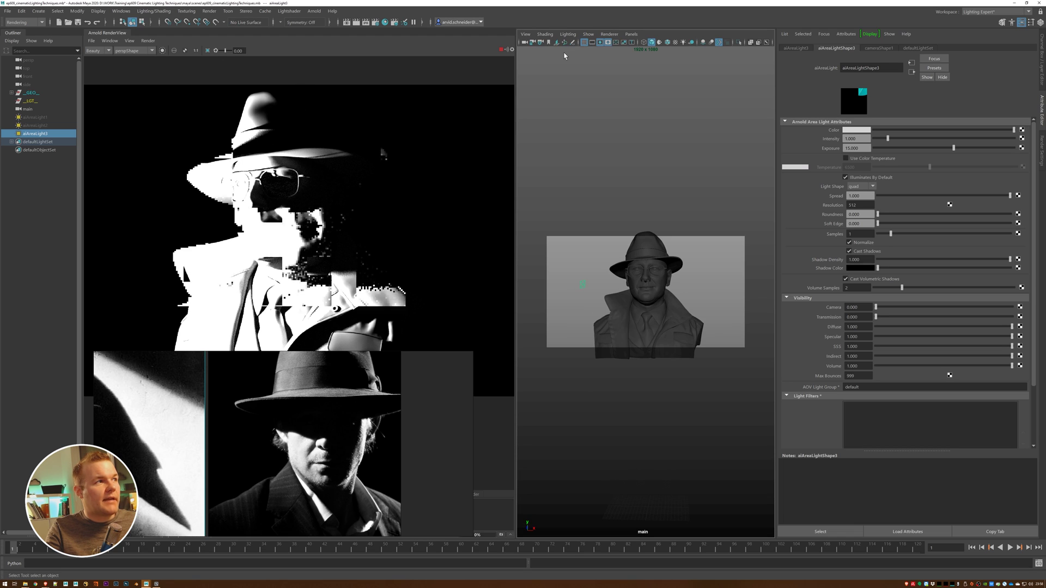
left_click(631, 34)
mouse_move(665, 42)
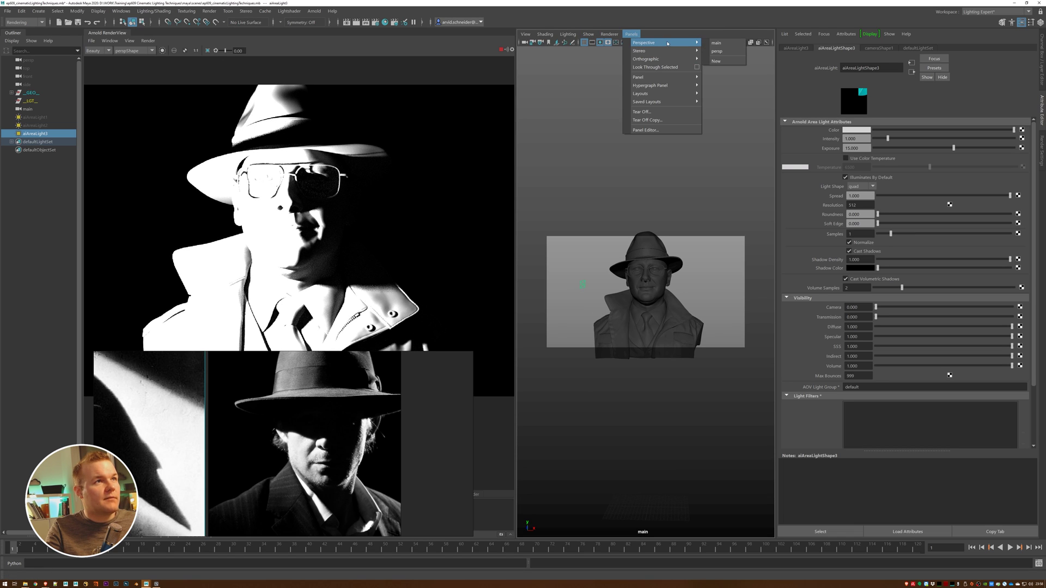
left_click(716, 51)
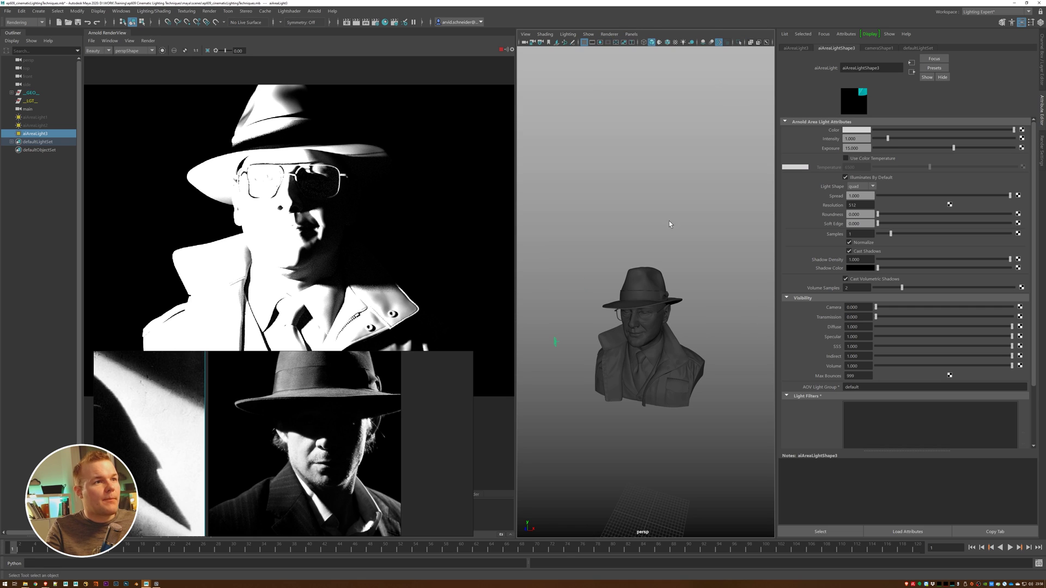
left_click(630, 35)
Look through aiAreaLight3 and re-tilt it so the hat brim shades the eyes
left_click(655, 67)
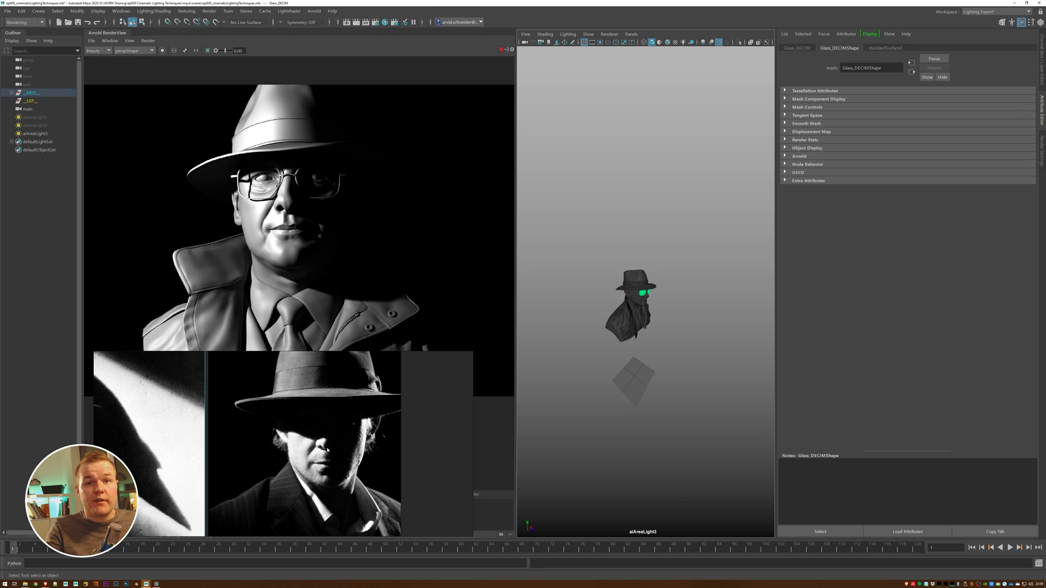
left_click_drag(645, 325, 597, 324, "alt")
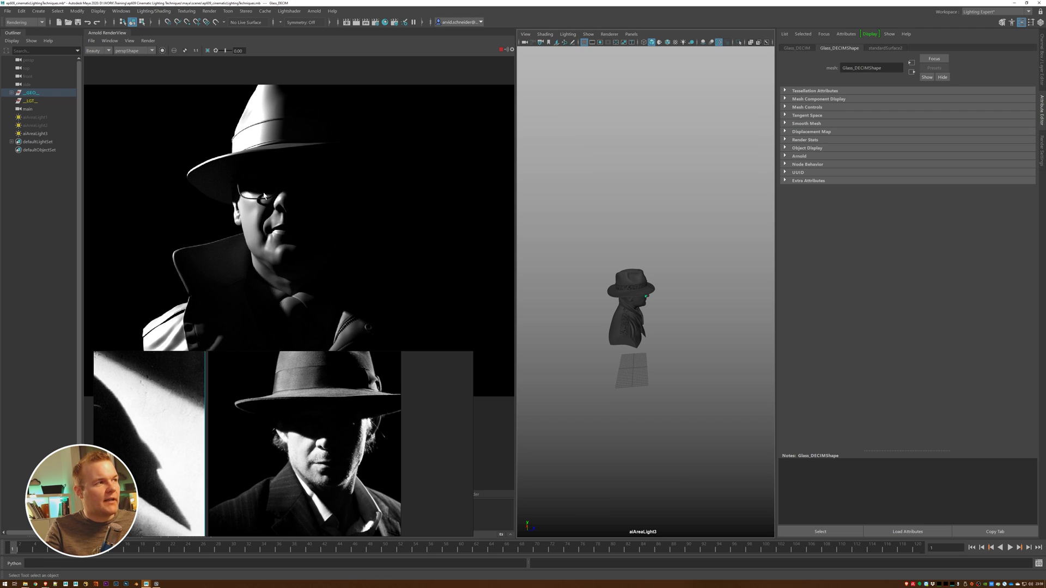
left_click_drag(514, 246, 385, 237)
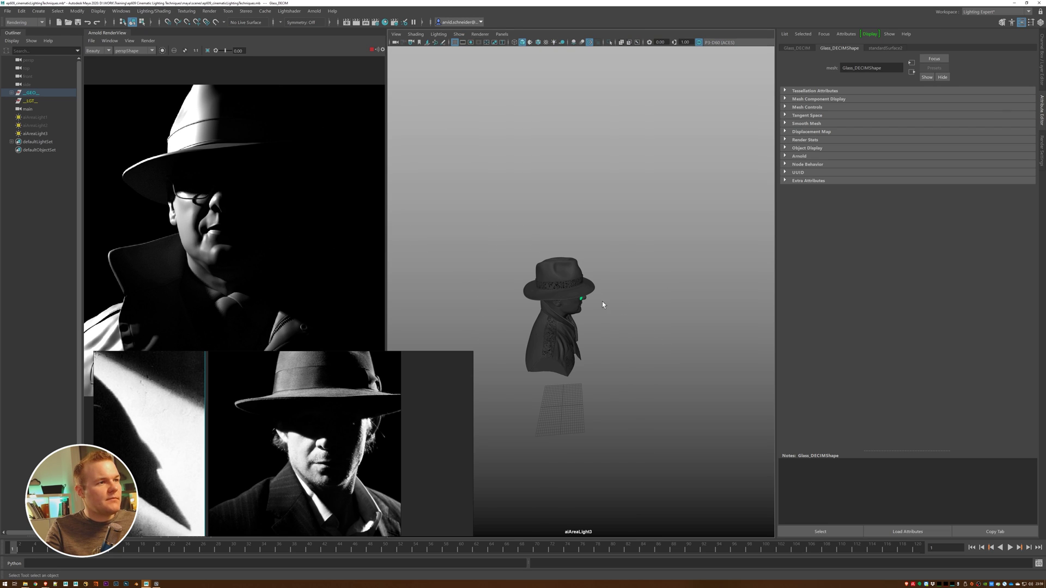
left_click_drag(579, 311, 578, 308, "alt")
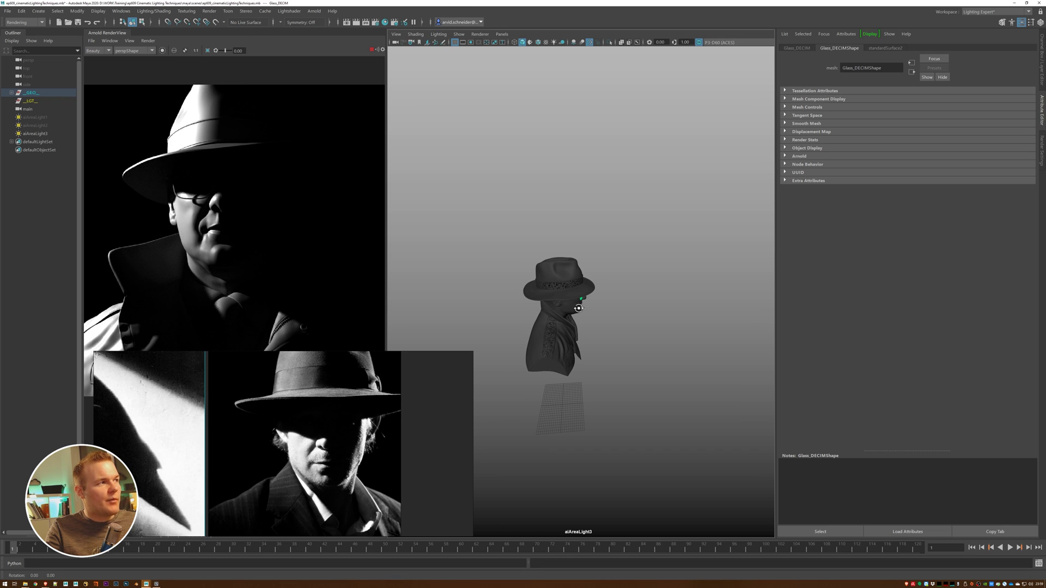
left_click_drag(578, 308, 578, 309, "alt")
scroll(287, 236, "down", 2)
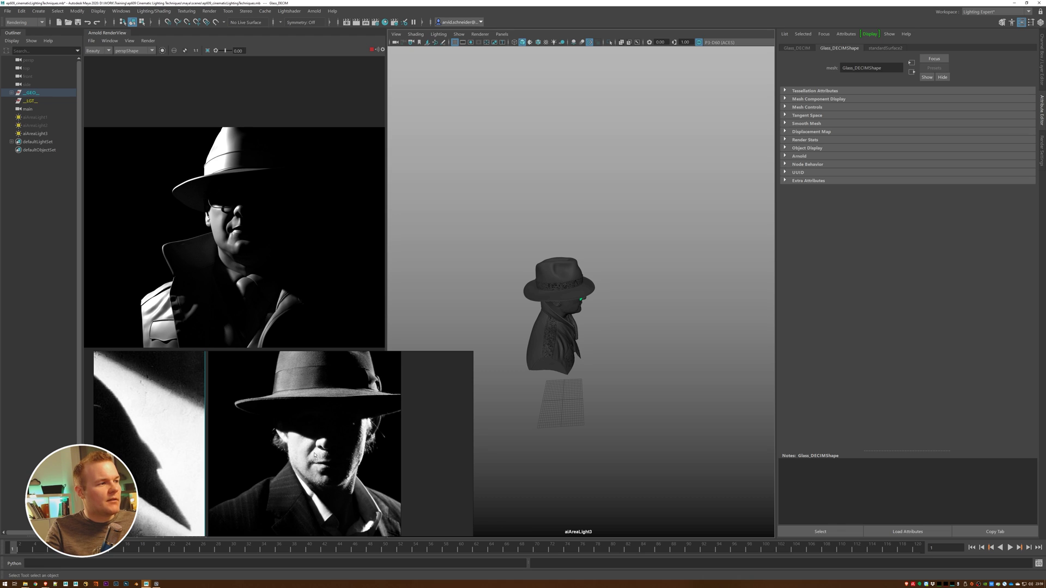
scroll(225, 227, "up", 3)
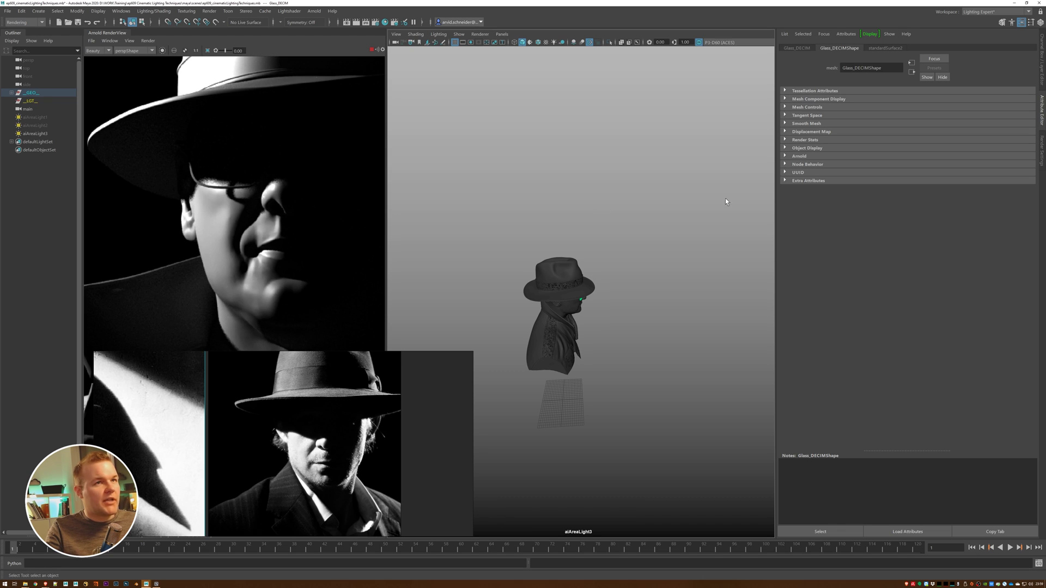
Raise aiAreaLight3's exposure to 15.490 and return the viewport to the persp camera
left_click(41, 133)
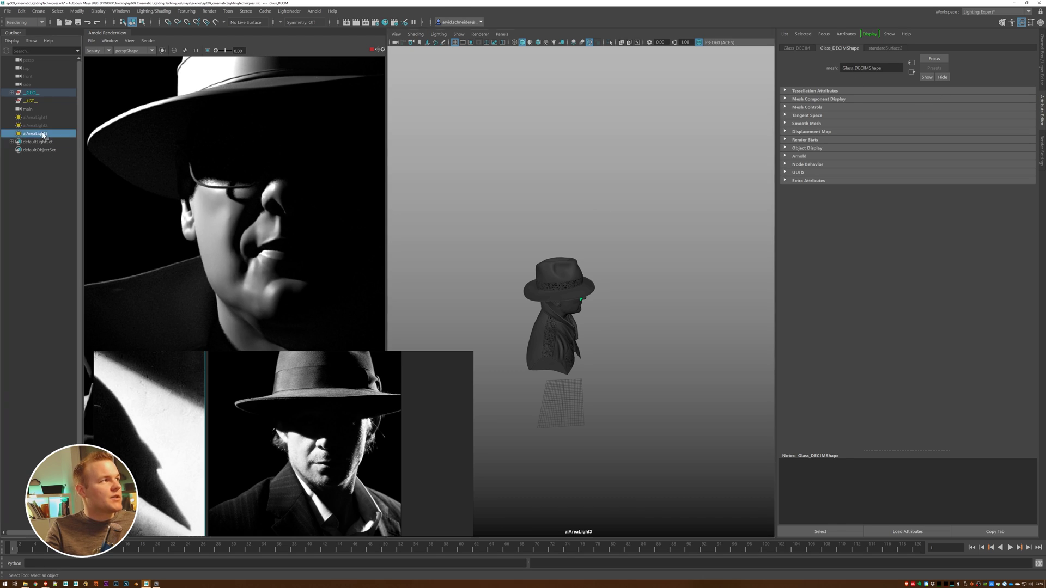
left_click_drag(852, 148, 879, 151, "ctrl")
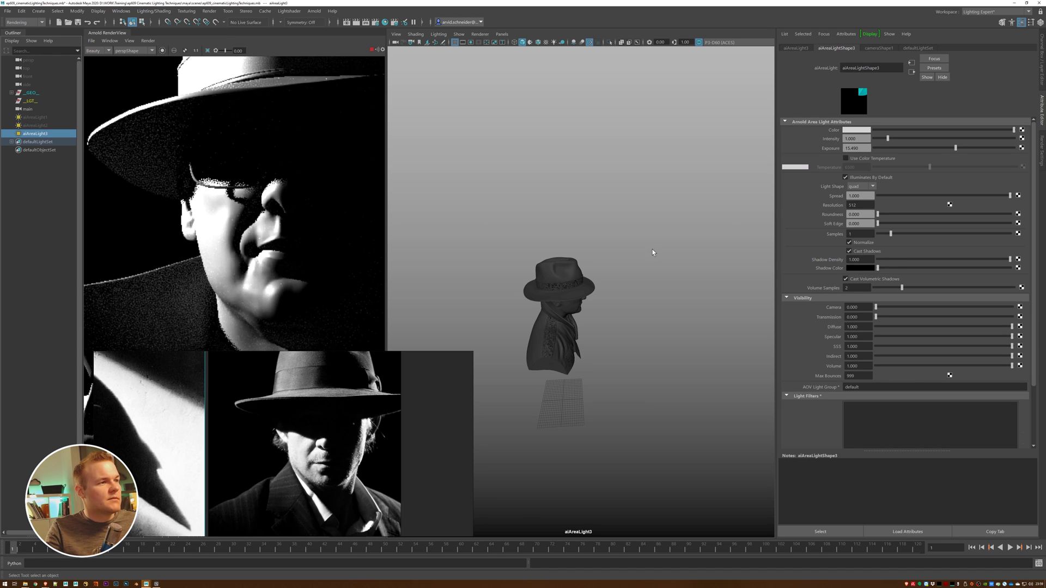
left_click(502, 34)
mouse_move(531, 43)
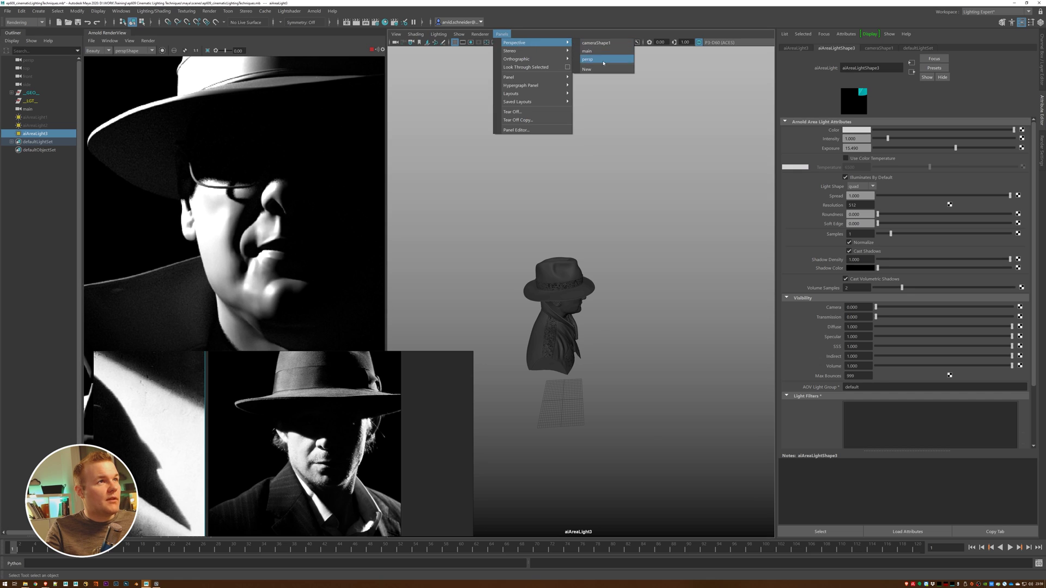
left_click(601, 60)
Scale aiAreaLight3 down to sharpen its shadows and render only the region around the eyes
key("r")
left_click(494, 268)
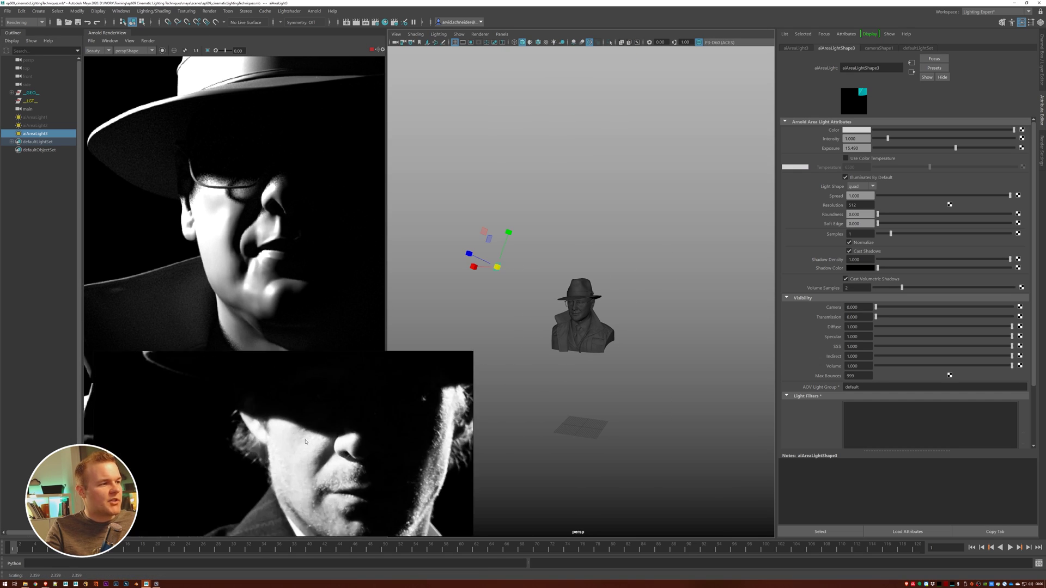
left_click_drag(495, 266, 491, 268)
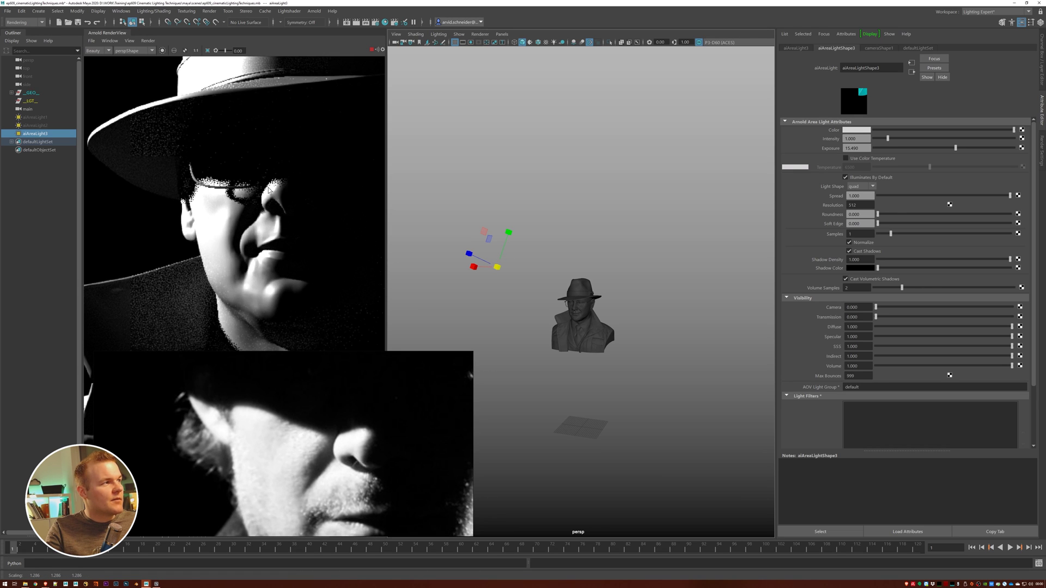
left_click_drag(224, 166, 302, 205)
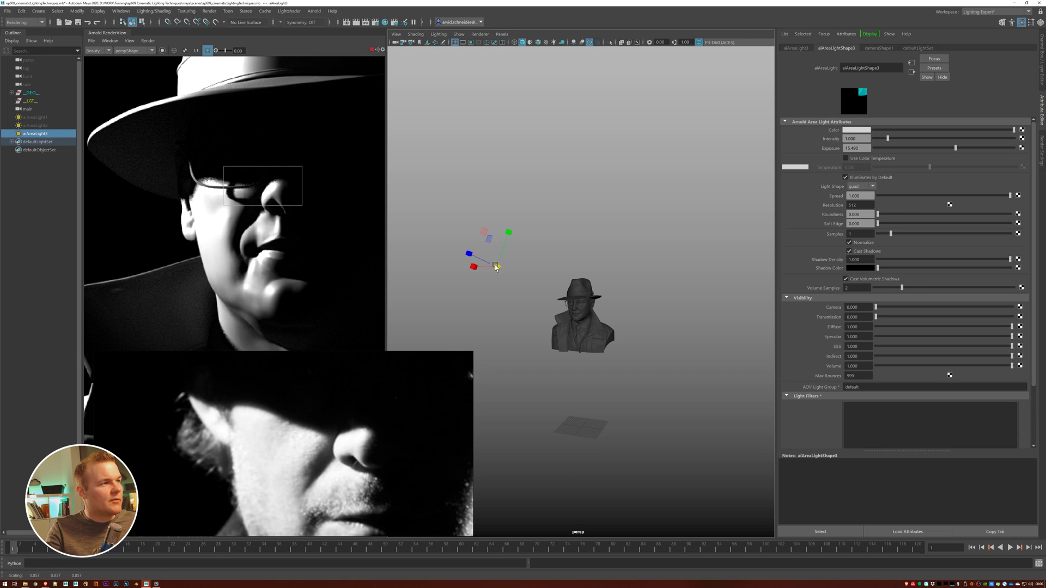
key("f")
scroll(267, 195, "down", 3)
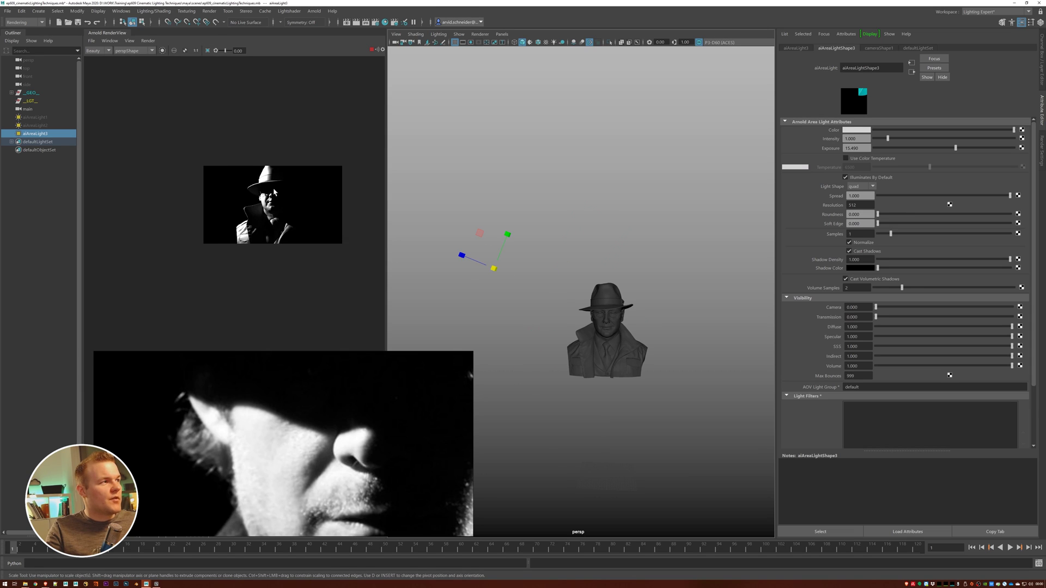
scroll(308, 204, "up", 1)
scroll(390, 451, "down", 5)
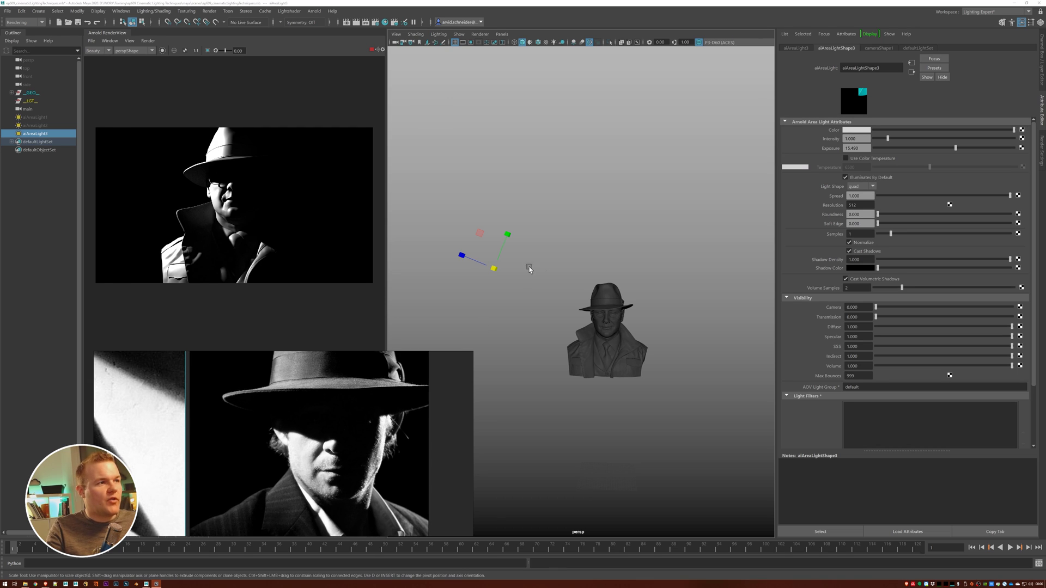
left_click(431, 64)
left_click(316, 11)
left_click(303, 14)
left_click(314, 11)
Add a fourth Arnold area light, aiAreaLight4, and look through it
mouse_move(326, 52)
left_click(417, 52)
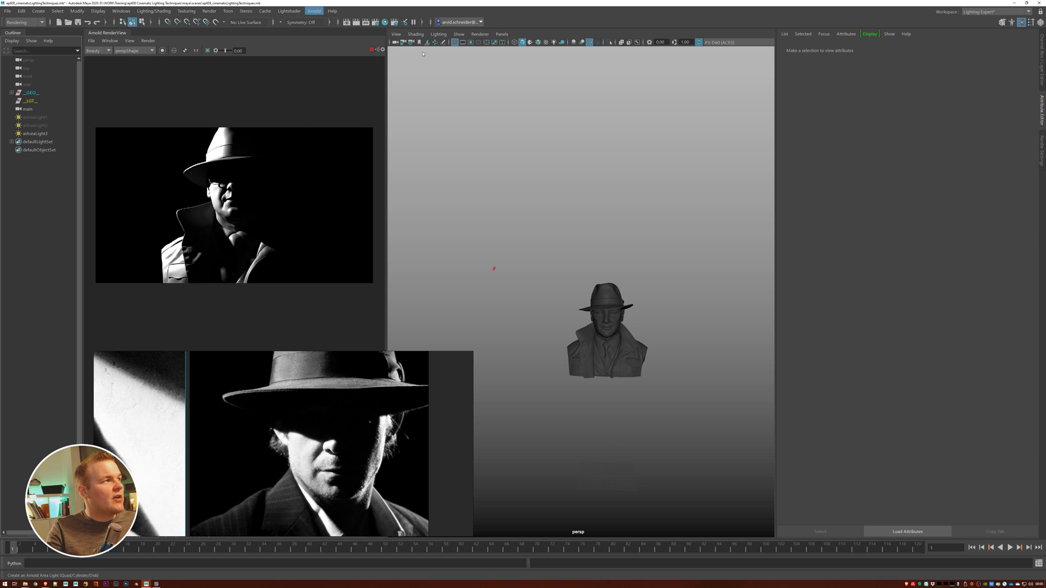
left_click(501, 34)
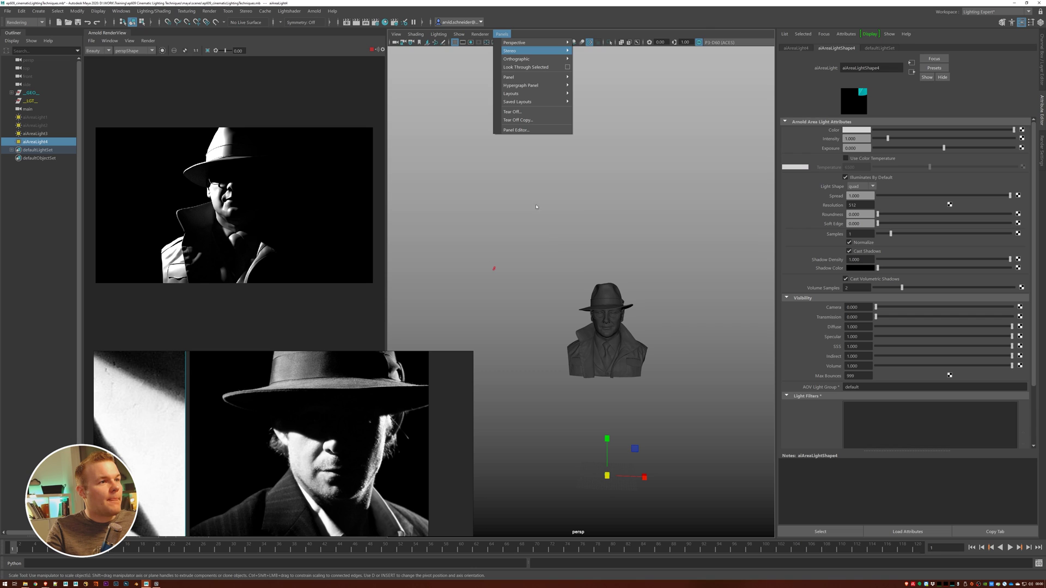
left_click(526, 67)
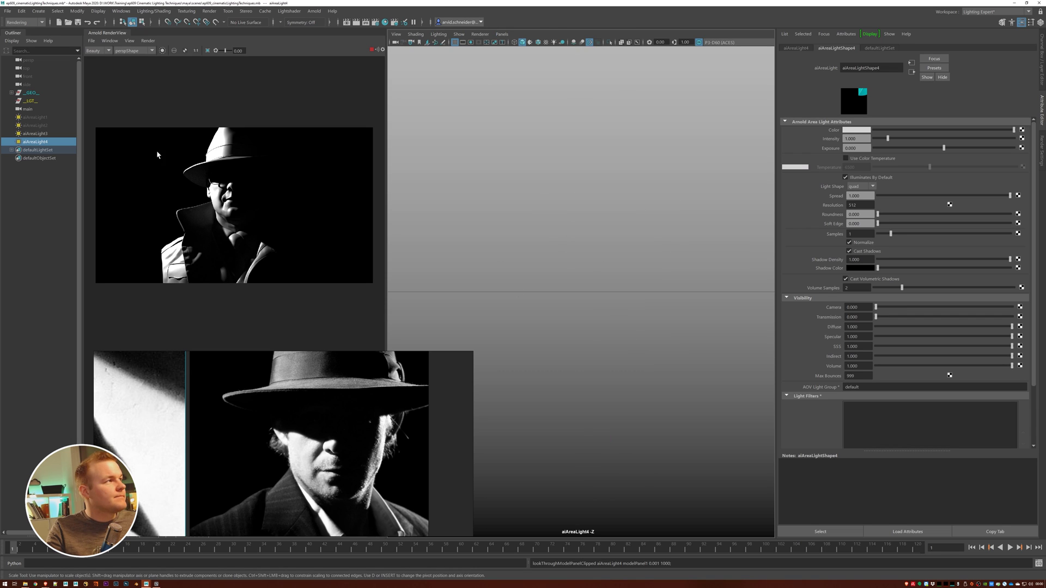
Frame the bust and swing aiAreaLight4 around to view it from behind and the side
left_click(31, 93)
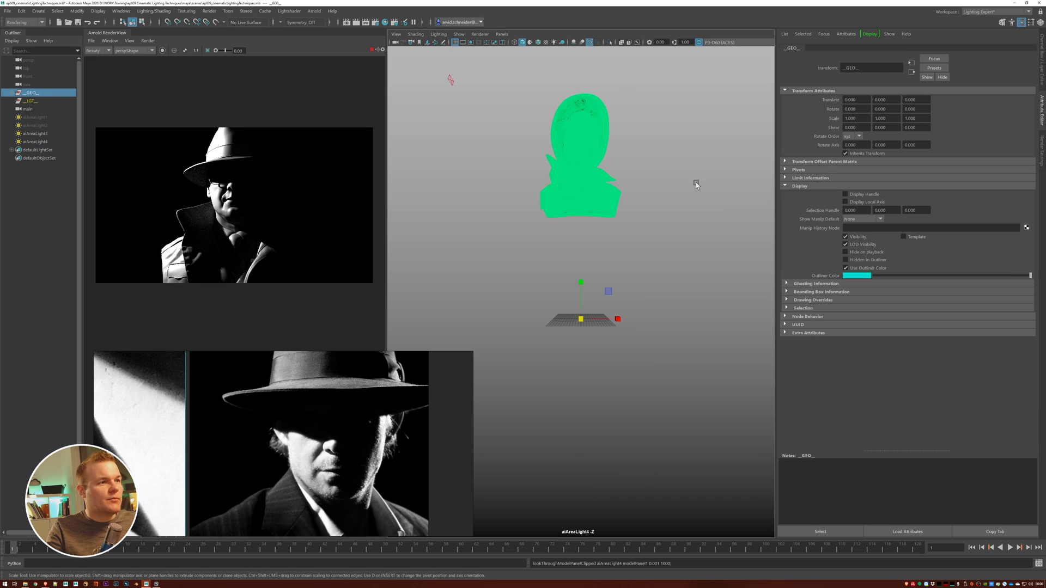
left_click(696, 184)
left_click_drag(649, 181, 584, 181, "alt")
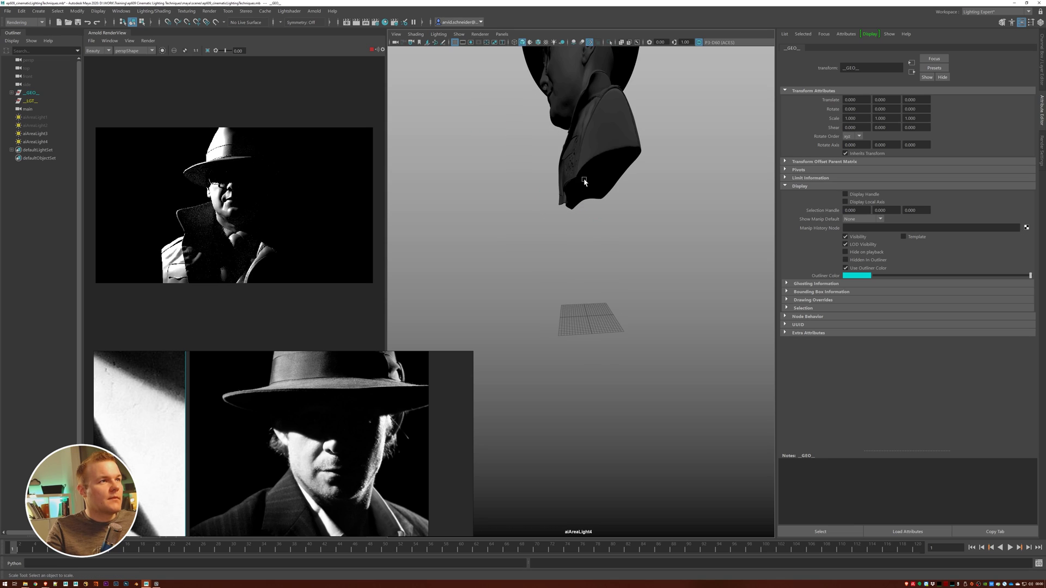
left_click(624, 159)
key("f")
left_click_drag(623, 250, 660, 280, "alt")
left_click(675, 279)
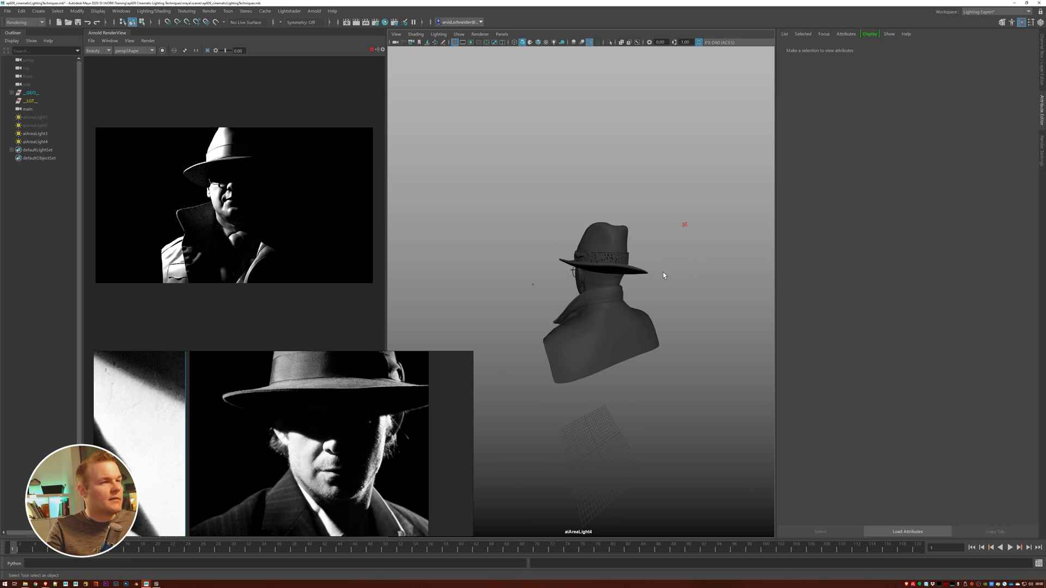
Set aiAreaLight4's exposure to 16 in its Arnold attributes
left_click(36, 141)
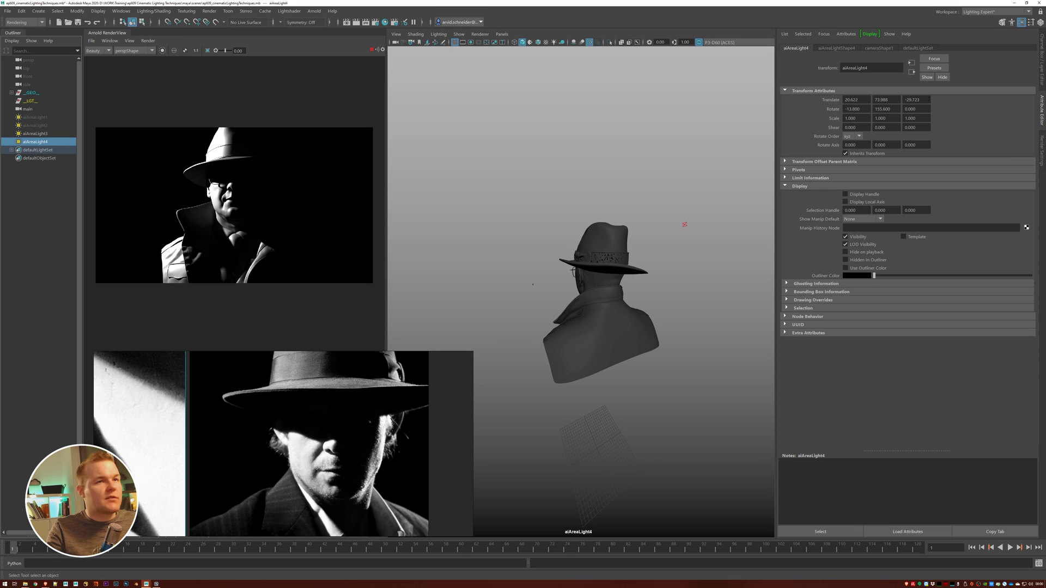
left_click(837, 48)
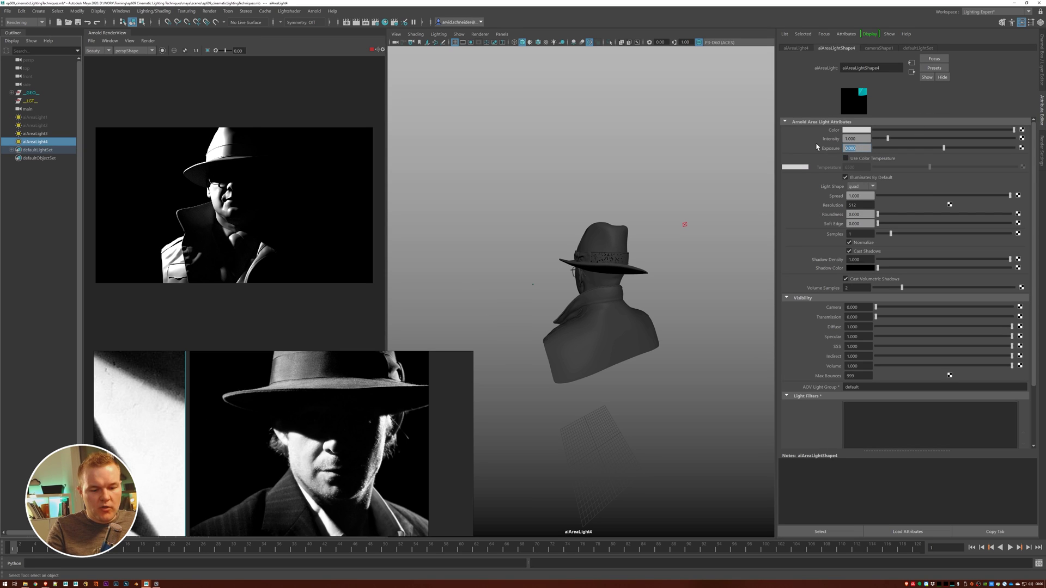
type("16")
key("Return")
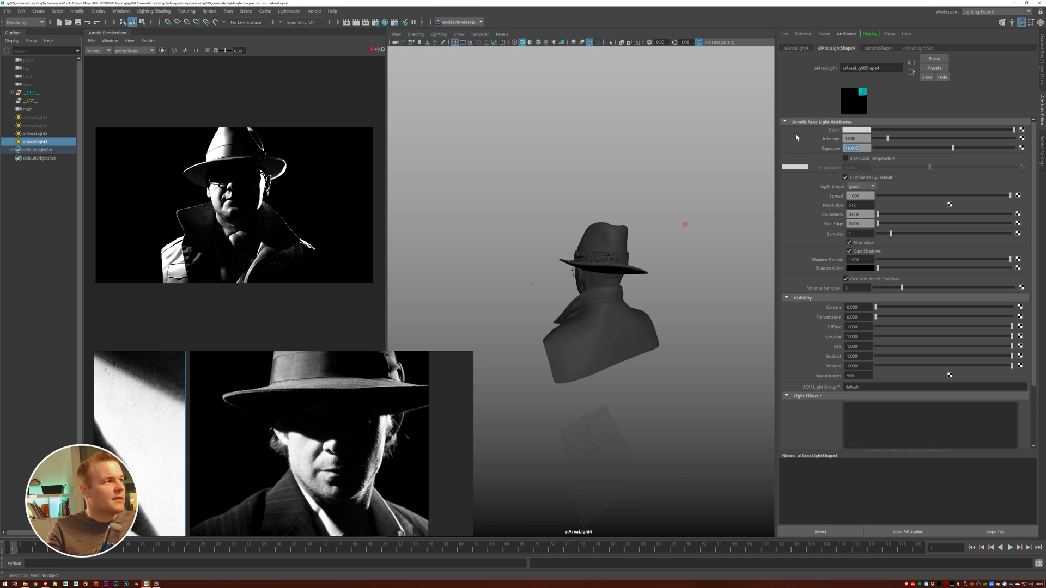
Aim aiAreaLight4 to rim the right side of the face and coat, lowering exposure to about 11.5
right_click_drag(661, 219, 430, 207, "alt")
right_click_drag(530, 226, 539, 228, "alt")
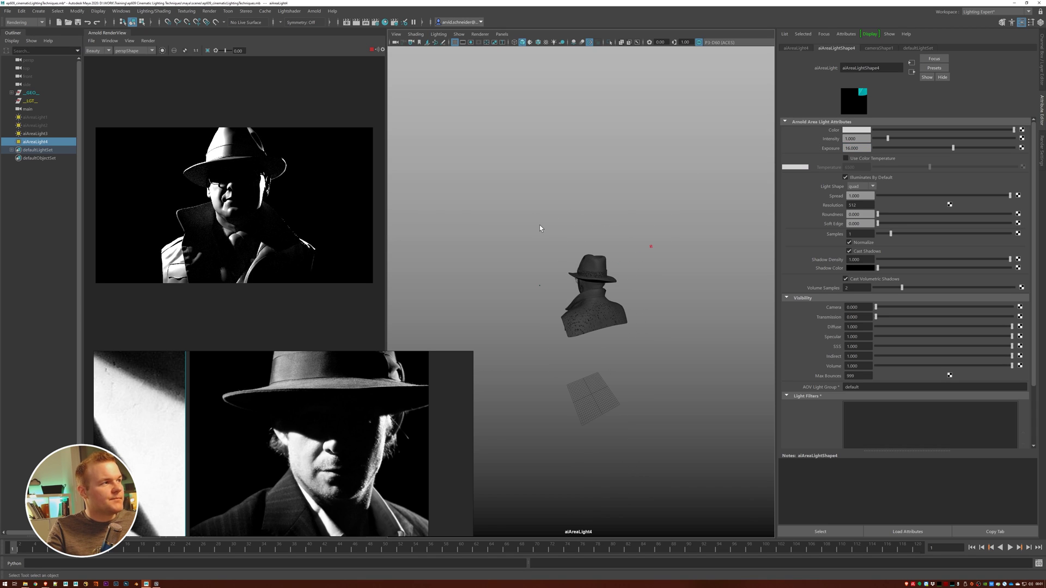
left_click_drag(574, 236, 587, 245, "alt")
scroll(267, 199, "up", 5)
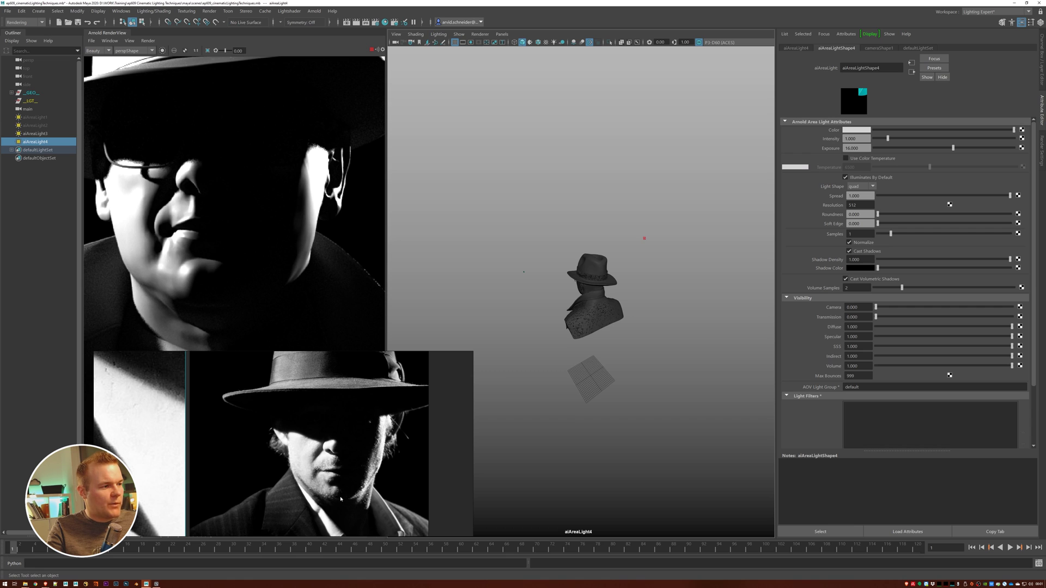
left_click_drag(609, 336, 599, 308, "alt")
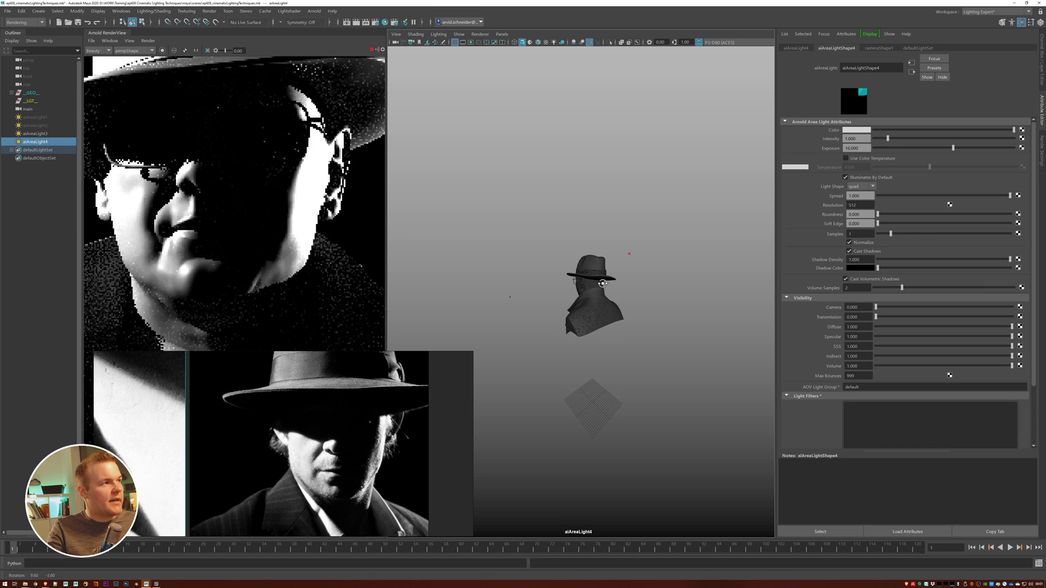
left_click_drag(612, 286, 601, 285, "alt")
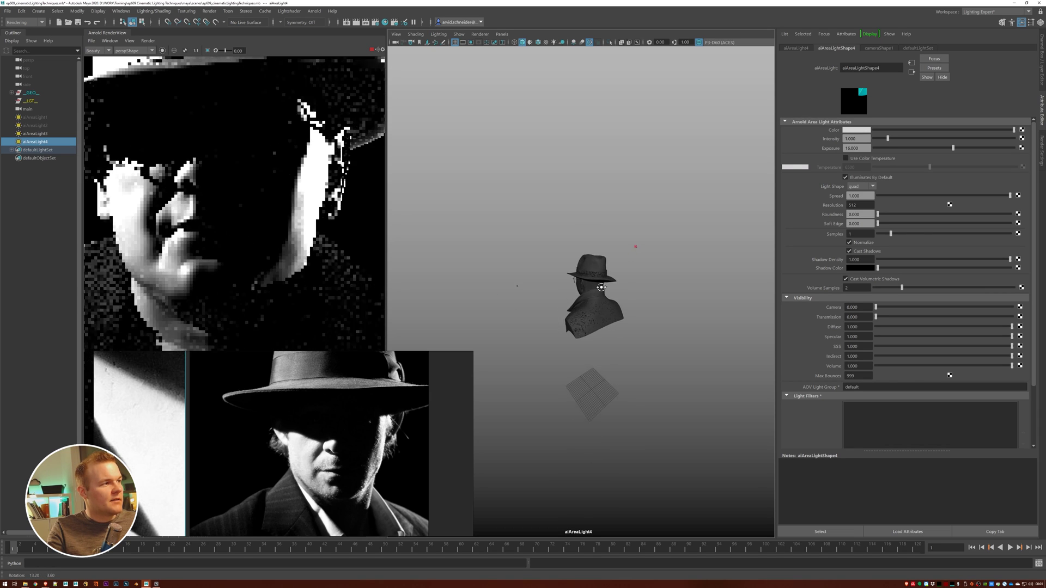
left_click_drag(601, 285, 602, 286, "alt")
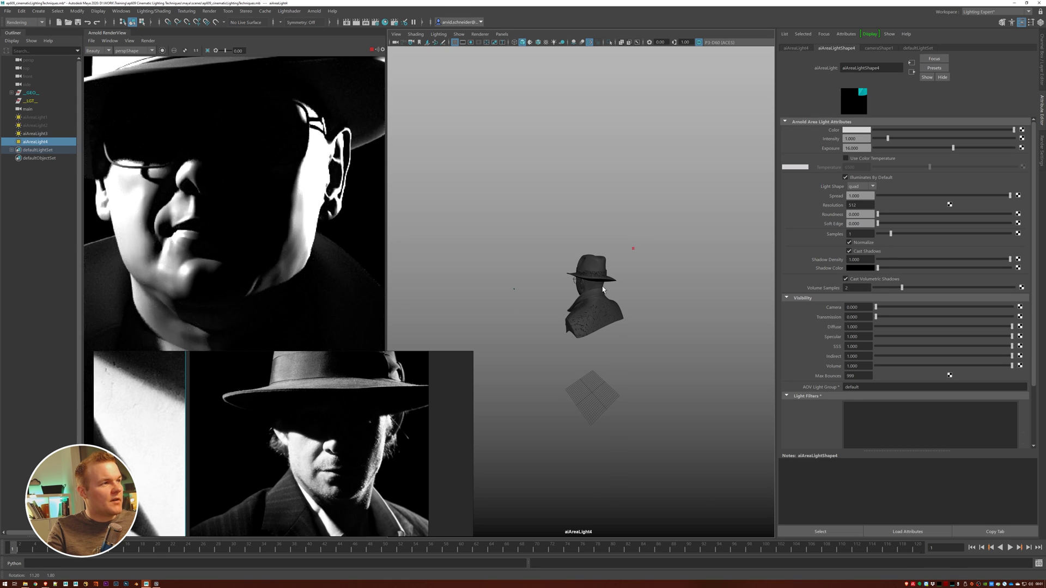
key("f")
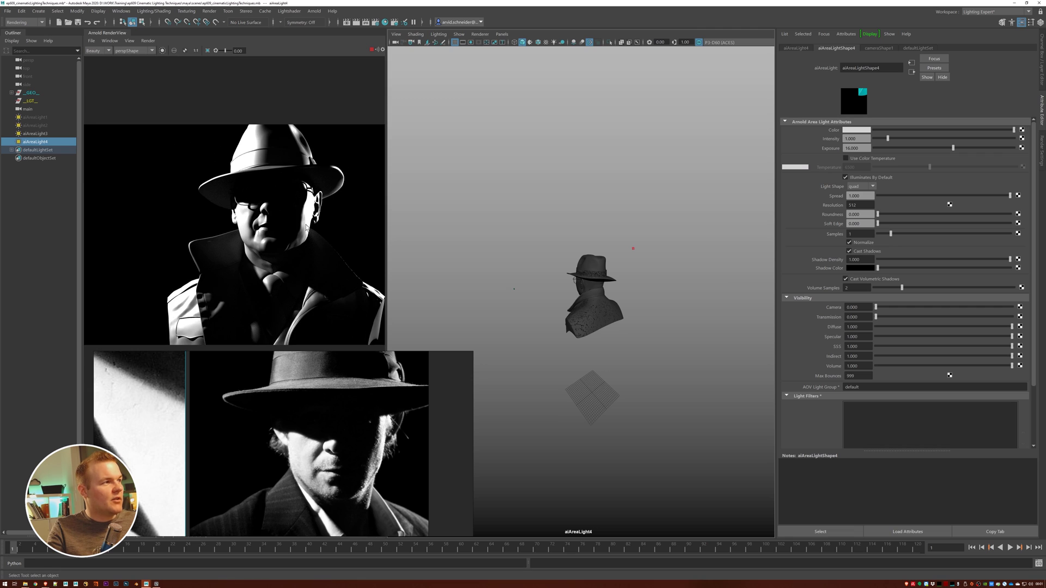
mouse_move(953, 148)
left_mouse_down()
mouse_move(937, 148)
mouse_move(949, 157)
left_mouse_up()
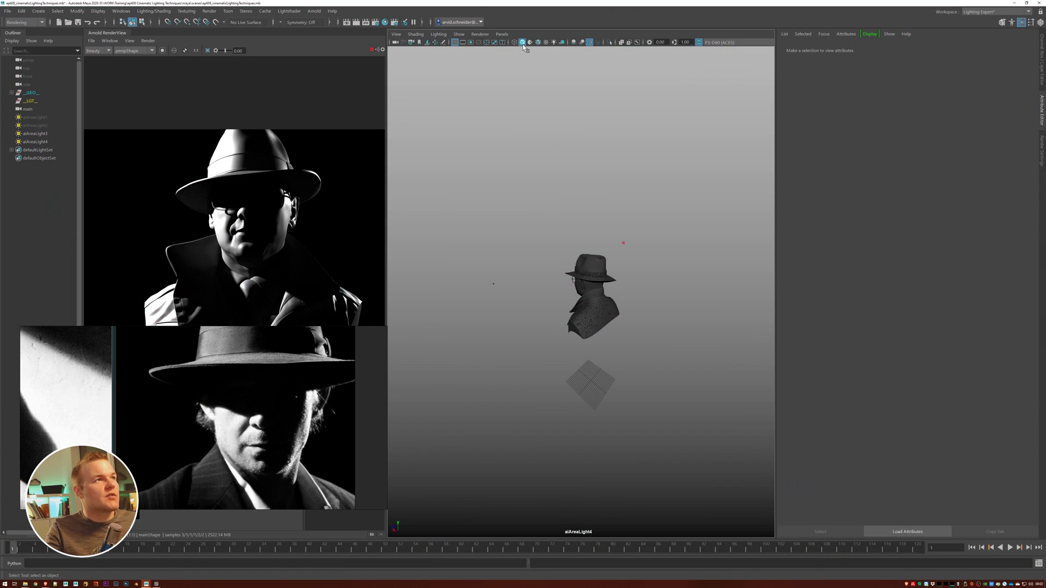
Add a new Arnold area light, aiAreaLight5, to the scene
left_click(315, 11)
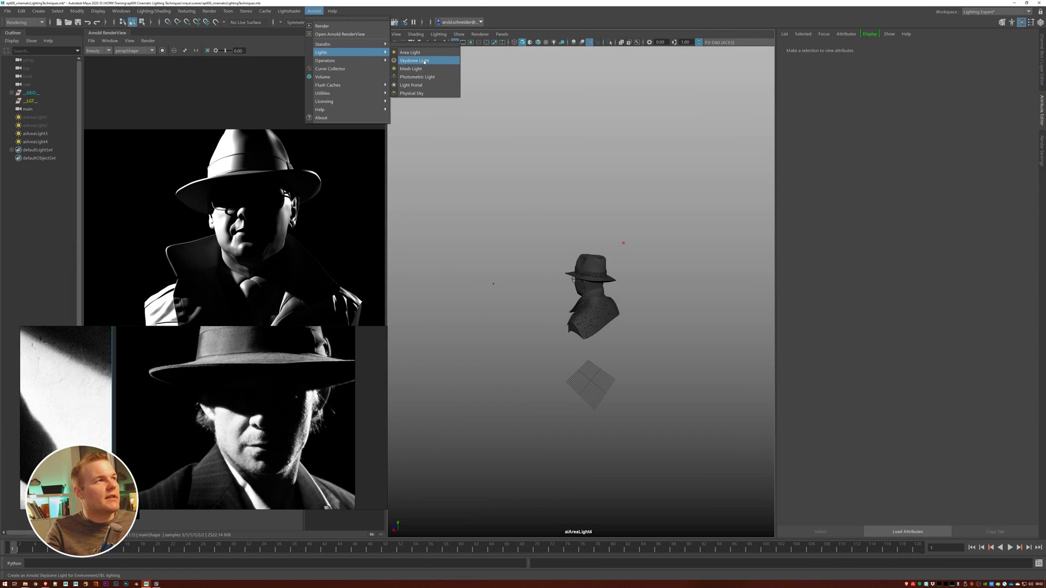
left_click(409, 52)
left_click_drag(628, 385, 621, 385, "alt")
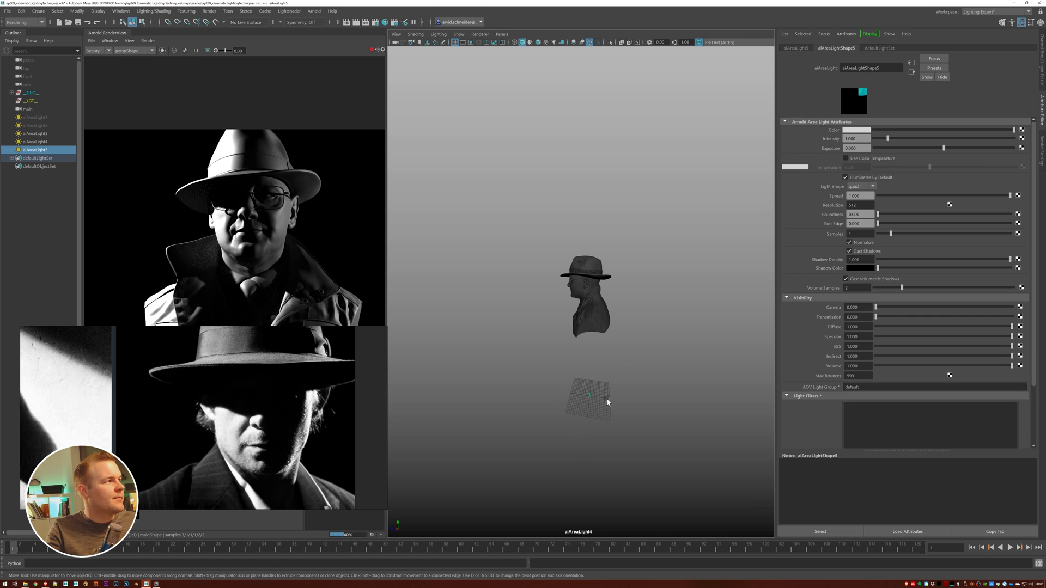
left_click_drag(607, 402, 572, 405, "alt")
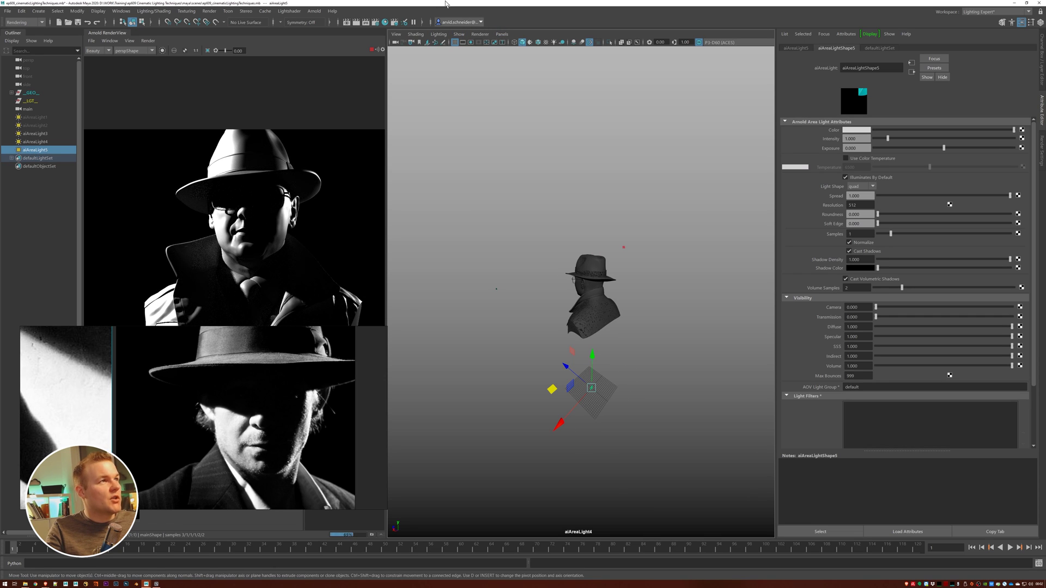
Look through aiAreaLight5 and aim it at the bust's face from the front
left_click(502, 34)
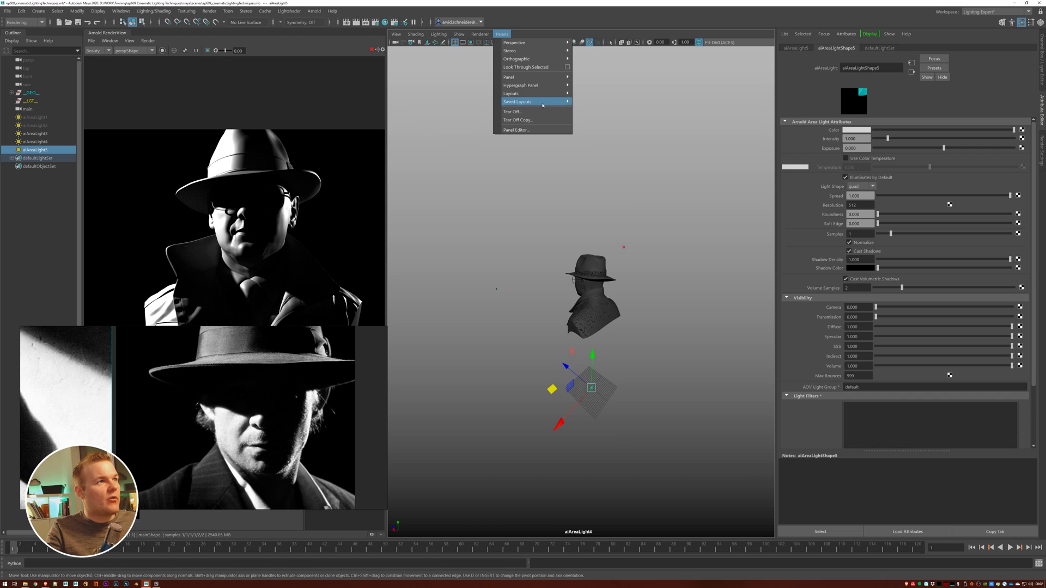
left_click(526, 67)
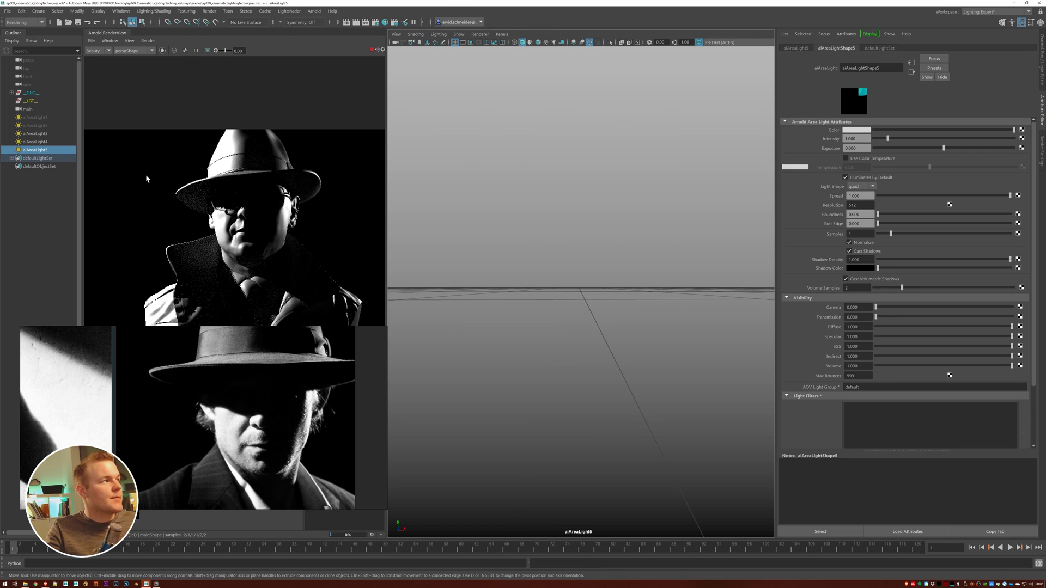
left_click(32, 95)
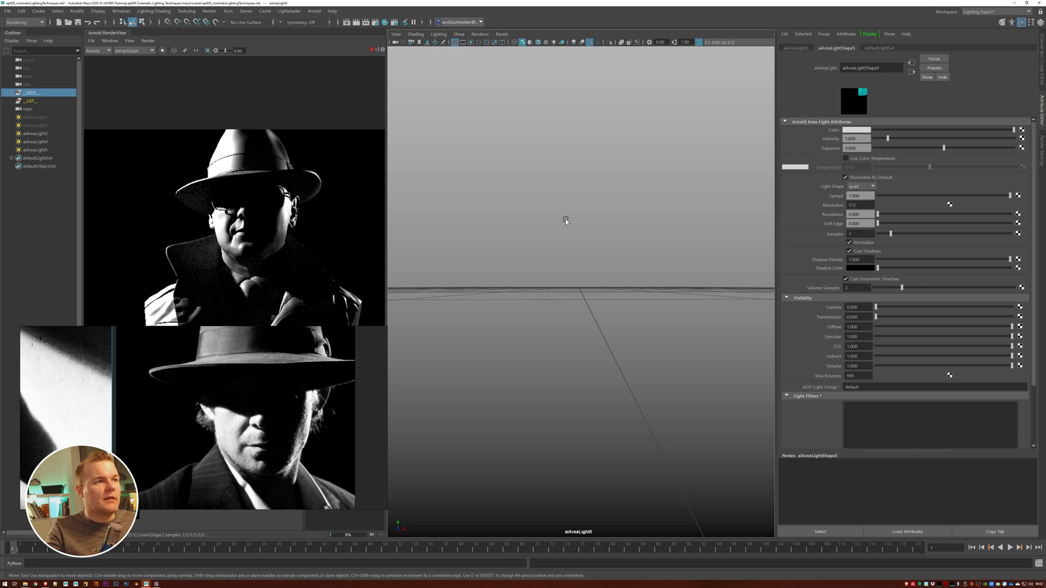
key("f")
left_click(619, 194)
middle_click_drag(620, 194, 614, 275, "alt")
left_click_drag(613, 274, 603, 264, "alt")
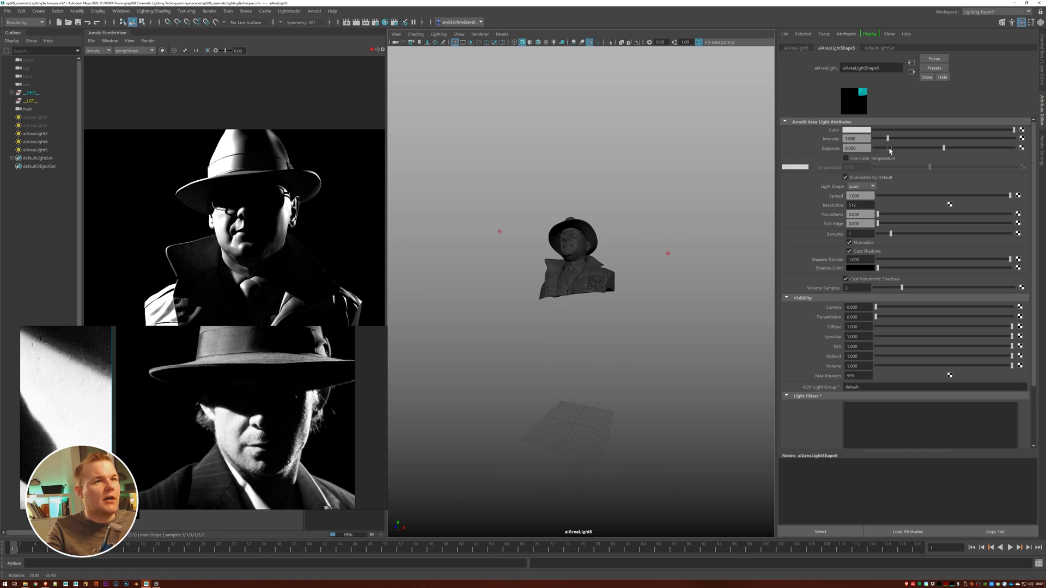
key("ctrl+z")
Try exposures of 8, 15 and 12 on aiAreaLight5, settling on 13
left_click(34, 149)
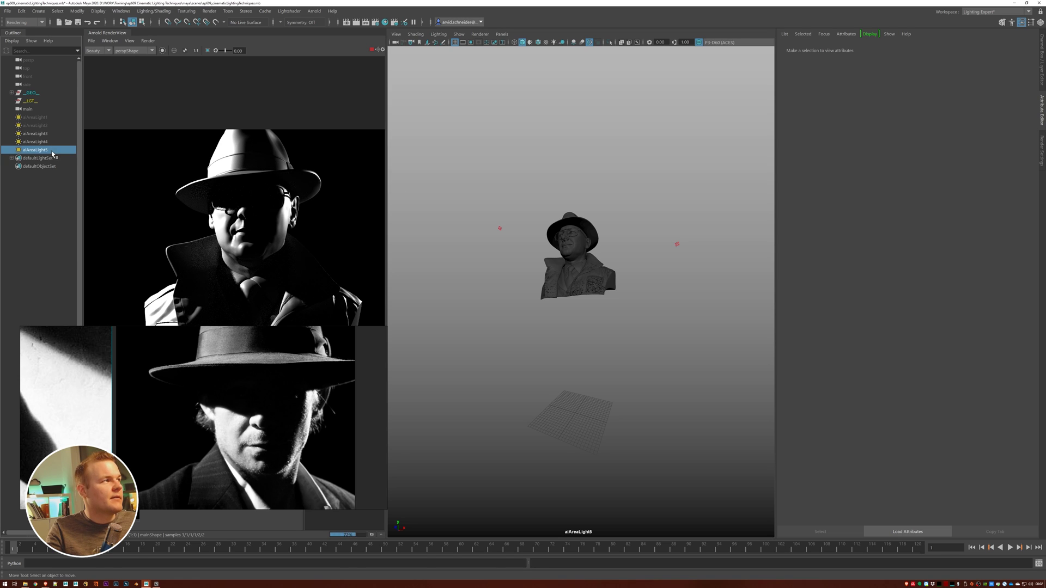
type("8")
key("Return")
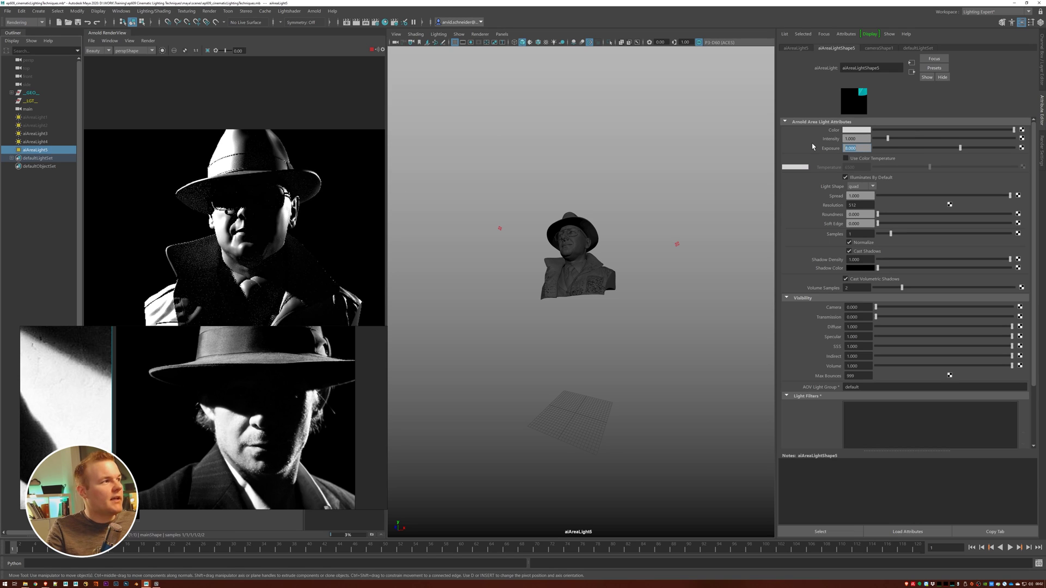
type("15")
key("Return")
type("12")
key("Return")
type("13")
key("Return")
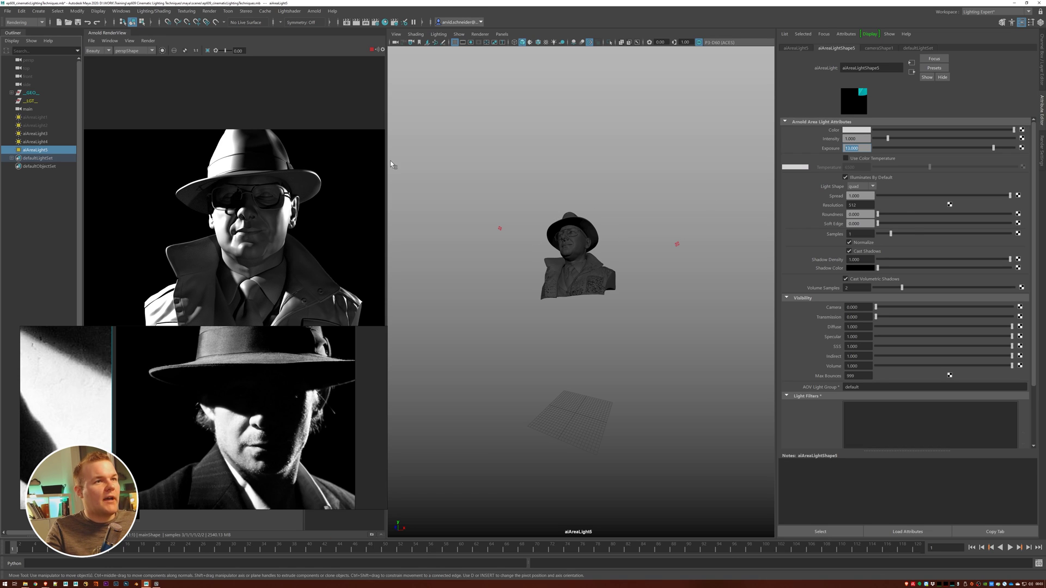
Switch the viewport back to the persp camera and zoom out to see the lights
left_click(502, 34)
mouse_move(514, 42)
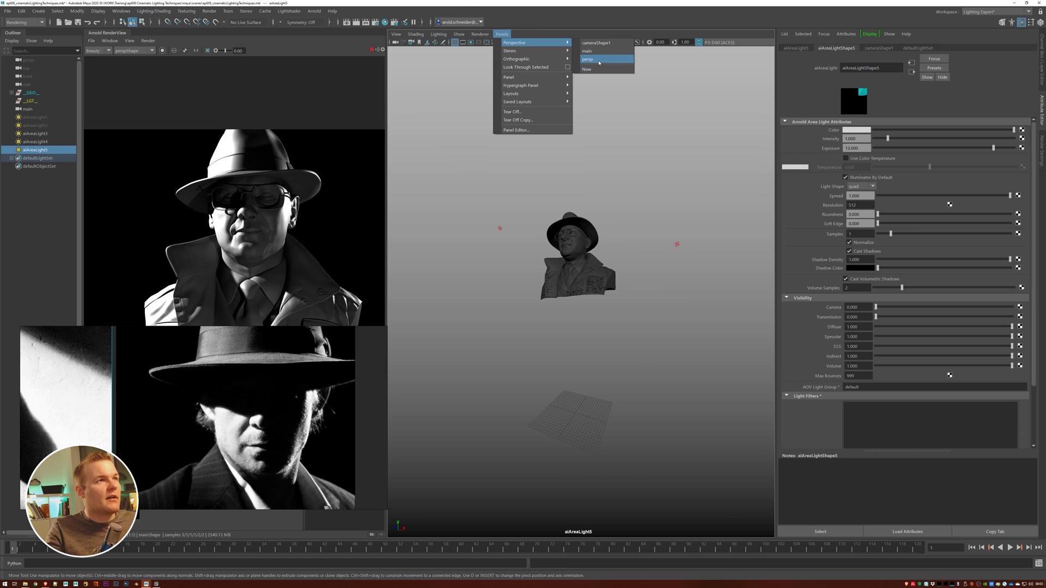
left_click(598, 62)
left_click_drag(642, 244, 694, 315, "alt")
right_click_drag(693, 315, 684, 374, "alt")
Scale aiAreaLight5 up to about 2.6 and nudge its exposure to 13.17
key("r")
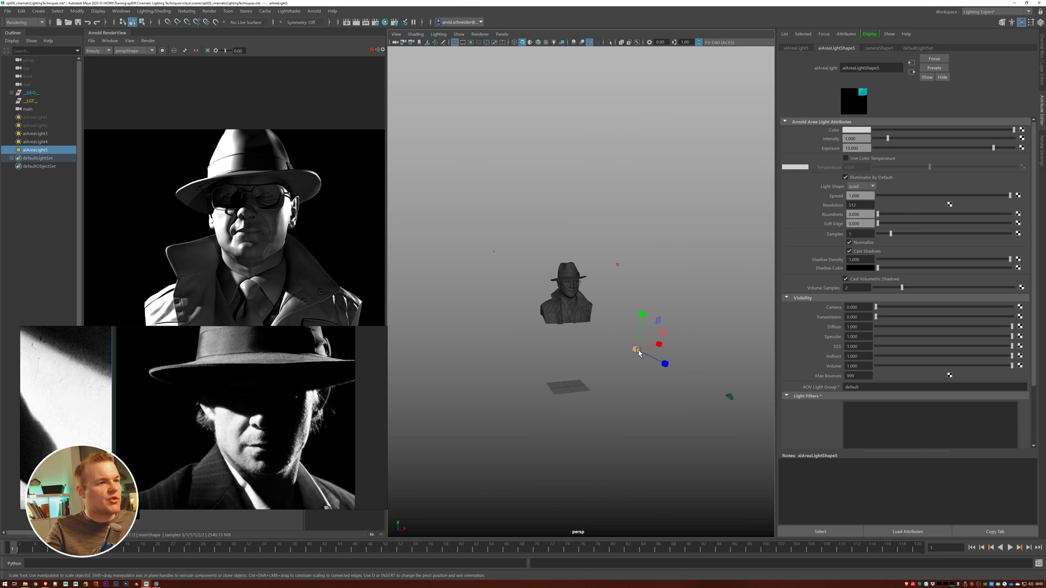
left_click_drag(643, 355, 718, 348)
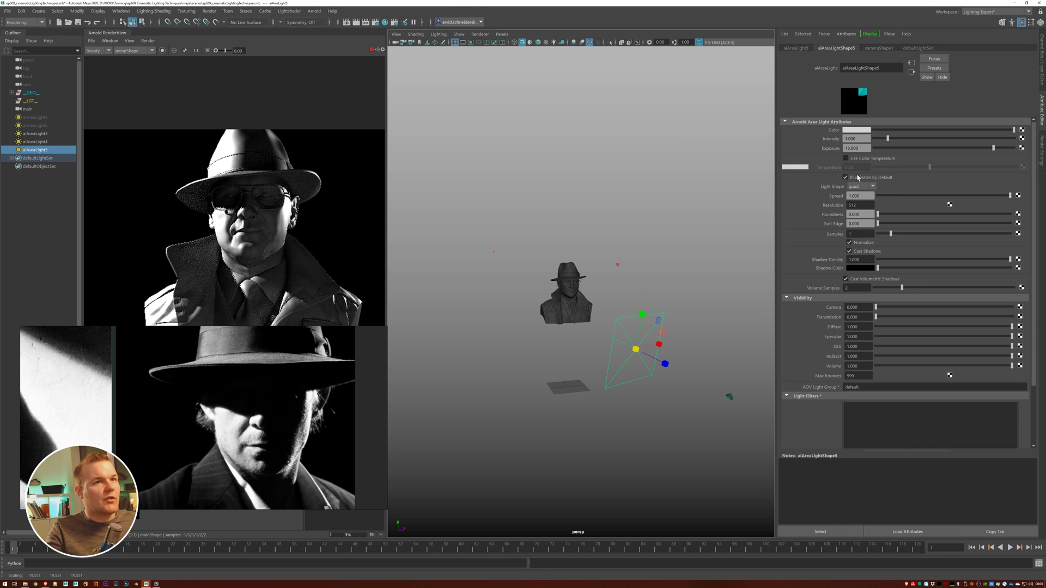
left_click_drag(994, 150, 994, 150)
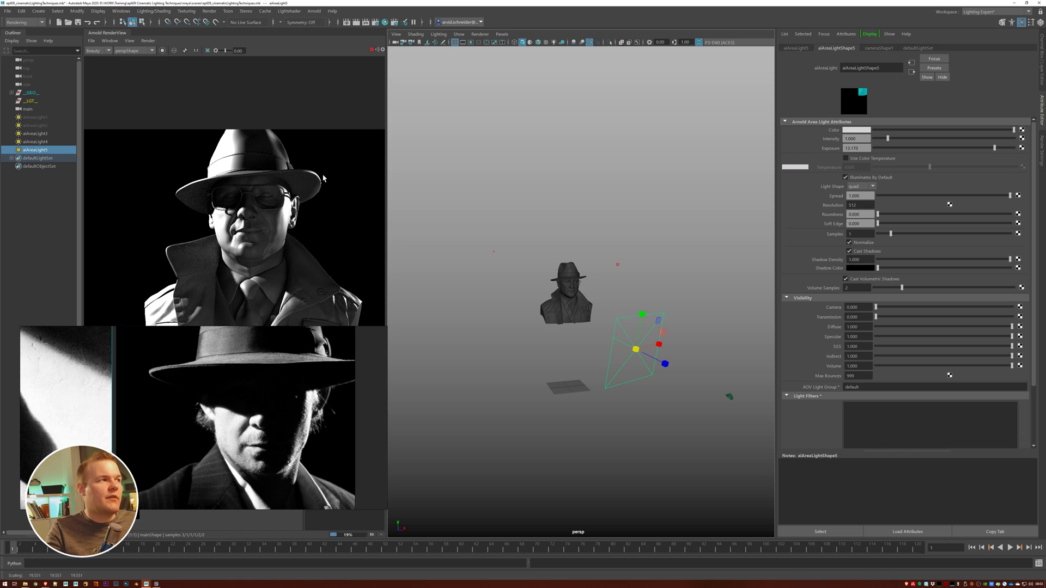
scroll(281, 201, "up", 2)
scroll(281, 201, "down", 3)
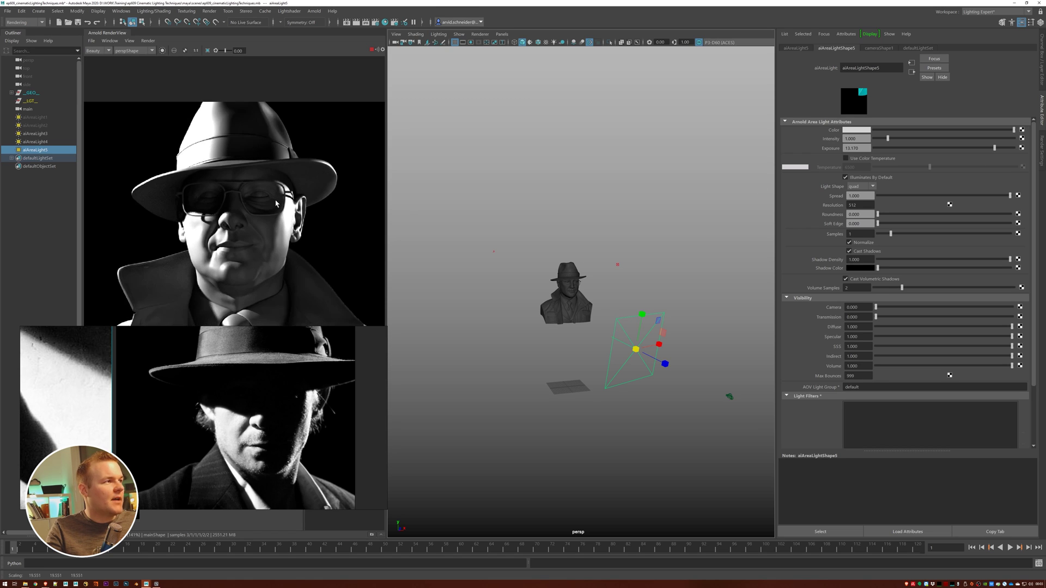
middle_click_drag(281, 210, 288, 210)
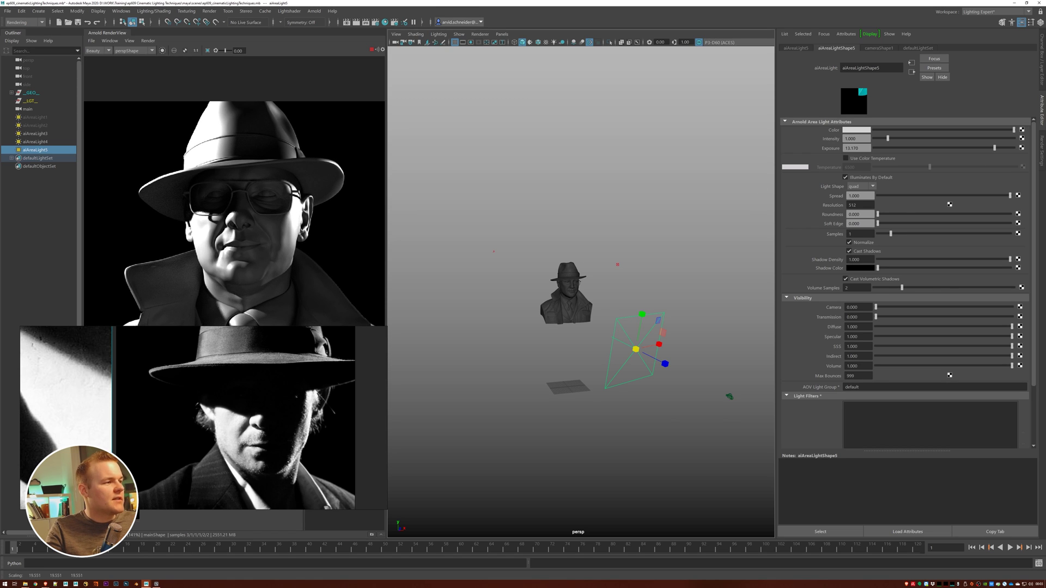
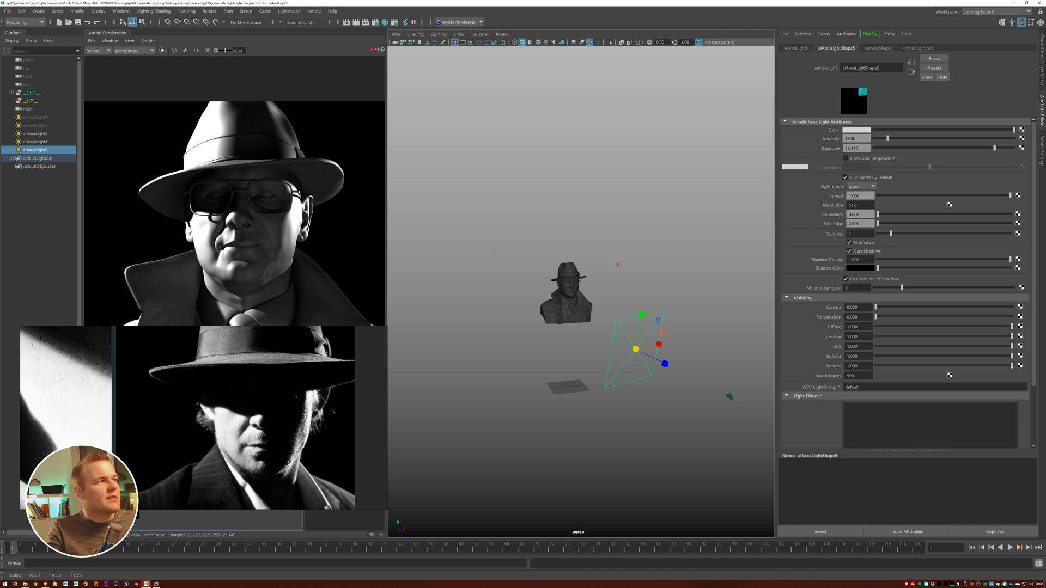
Reframe the rendered noir portrait in the RenderView, then select aiAreaLight3
left_click(121, 532)
left_click(122, 532)
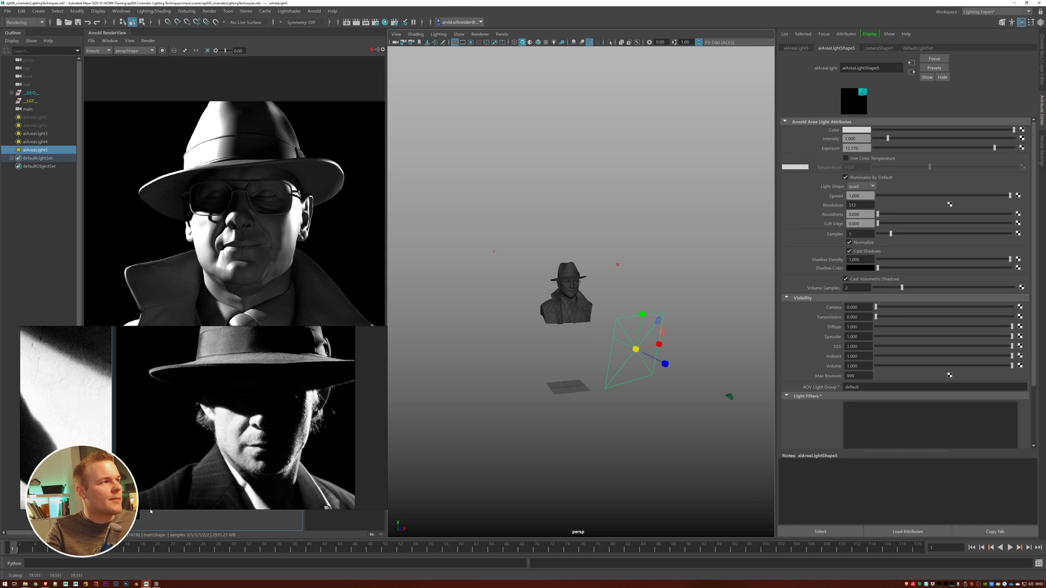
scroll(224, 236, "down", 2)
middle_click_drag(241, 243, 243, 228)
left_click(494, 241)
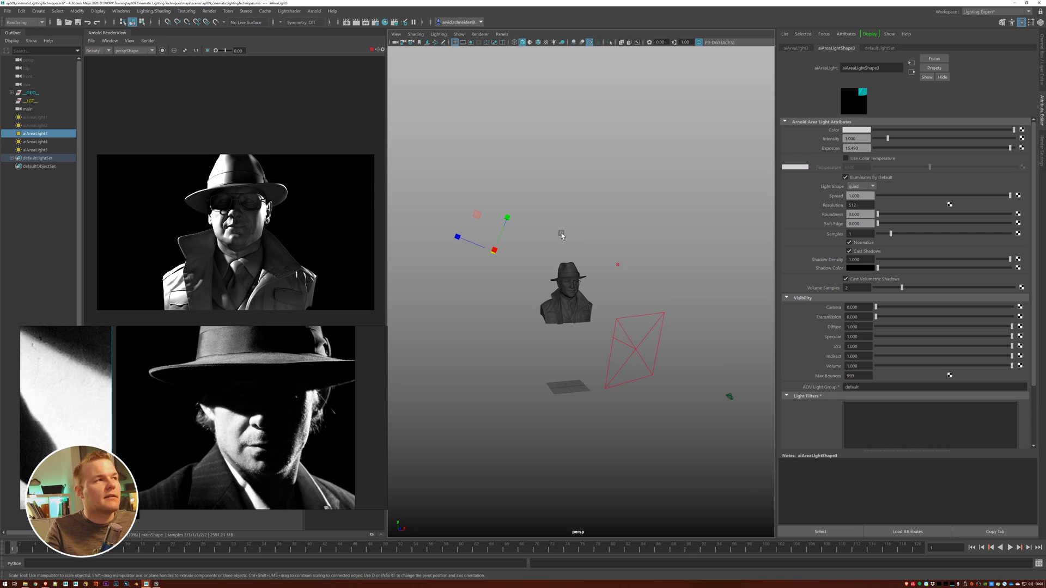
Tint aiAreaLight3's colour orange-red, hue about 5 and saturation about 0.62
left_click(856, 130)
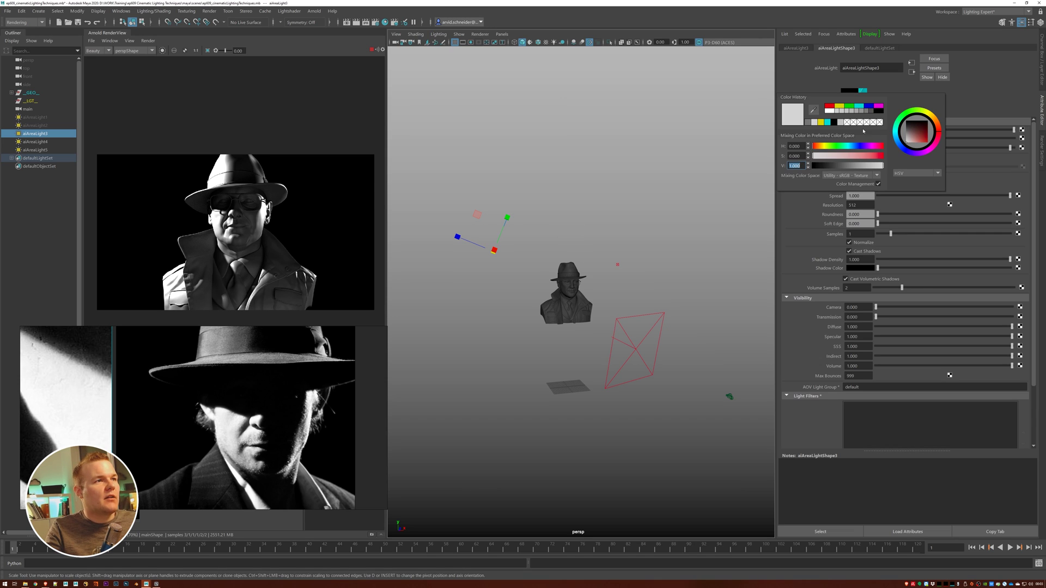
left_click_drag(843, 154, 847, 156)
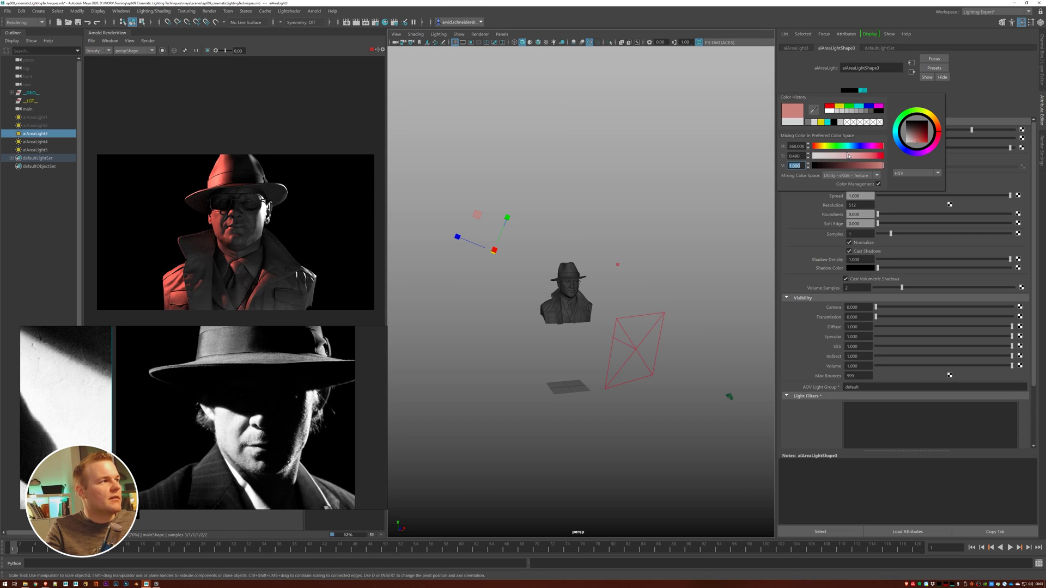
left_click_drag(939, 129, 940, 131)
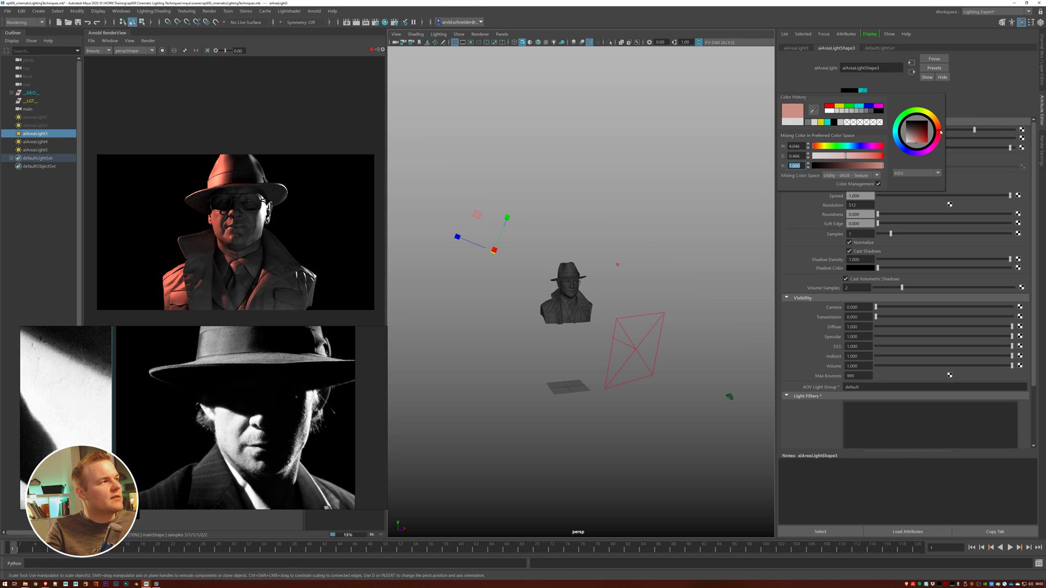
left_click(941, 131)
left_click_drag(846, 155, 855, 155)
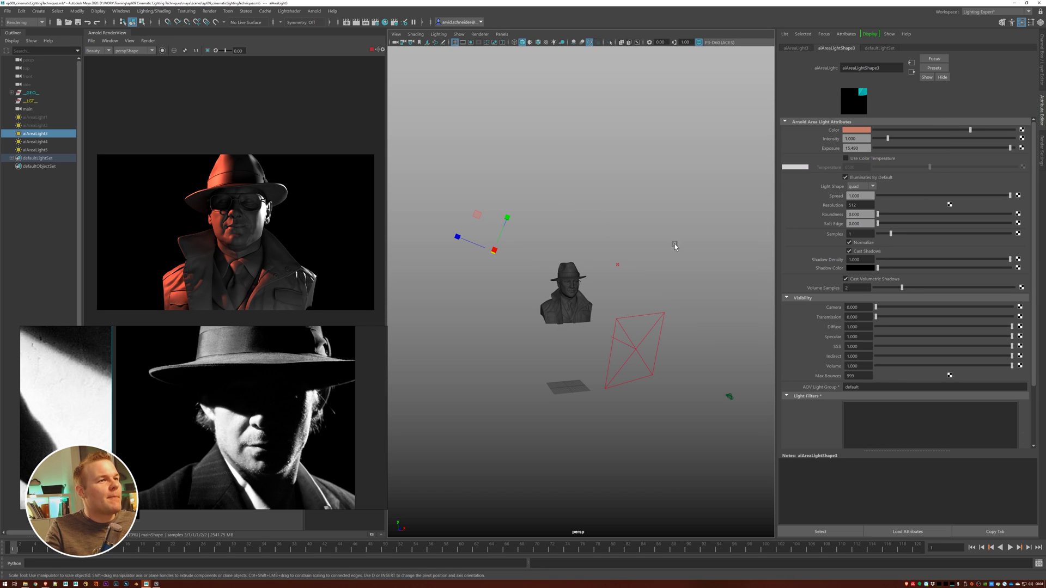
Colour aiAreaLight4 light blue (H ~194, S 0.586) and raise aiAreaLight5's exposure to 13.252
left_click(691, 251)
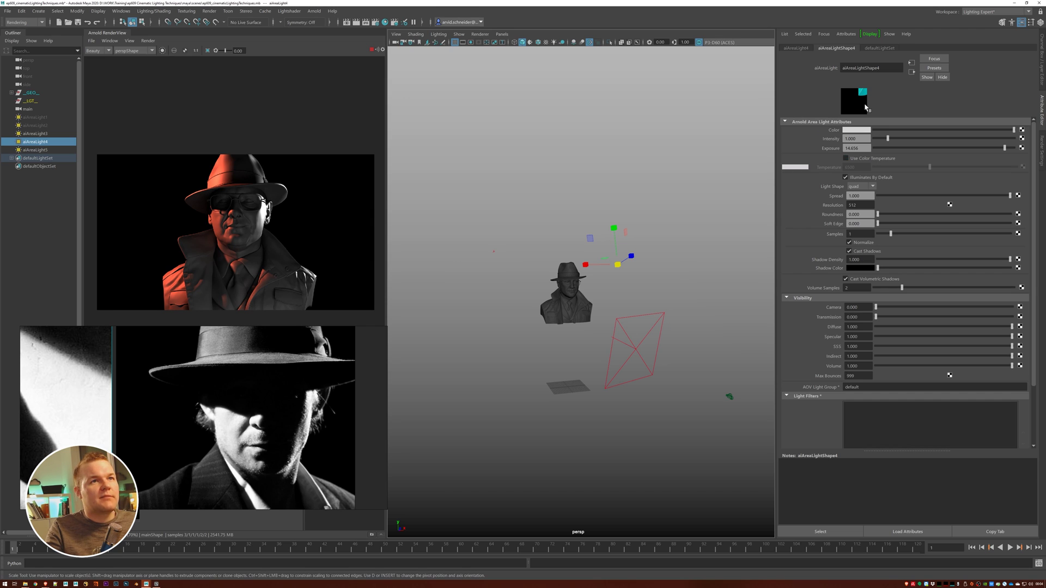
left_click(857, 130)
left_click(848, 147)
left_click(852, 158)
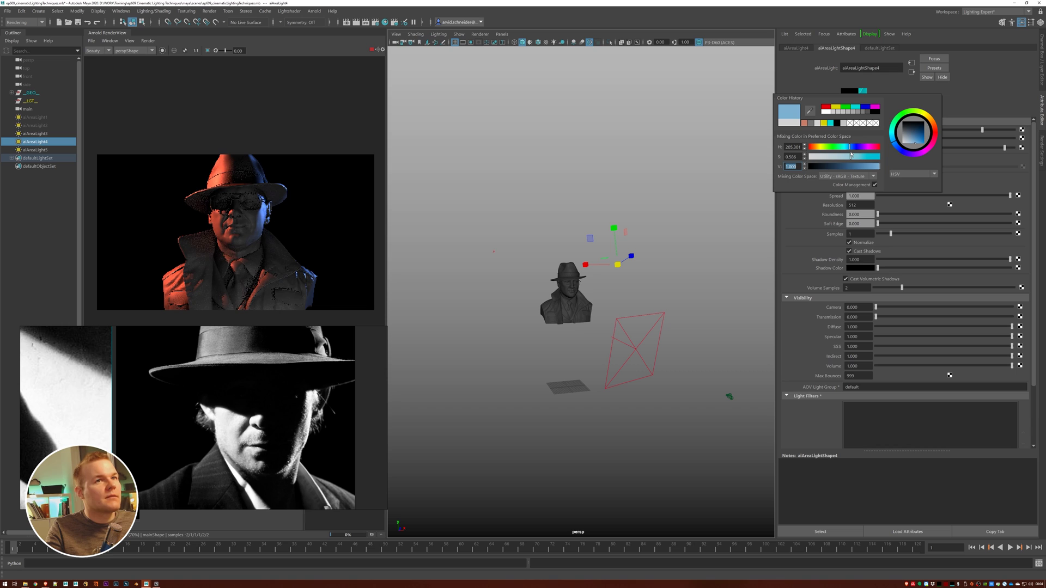
mouse_move(847, 148)
left_mouse_down()
mouse_move(857, 151)
mouse_move(848, 153)
left_mouse_up()
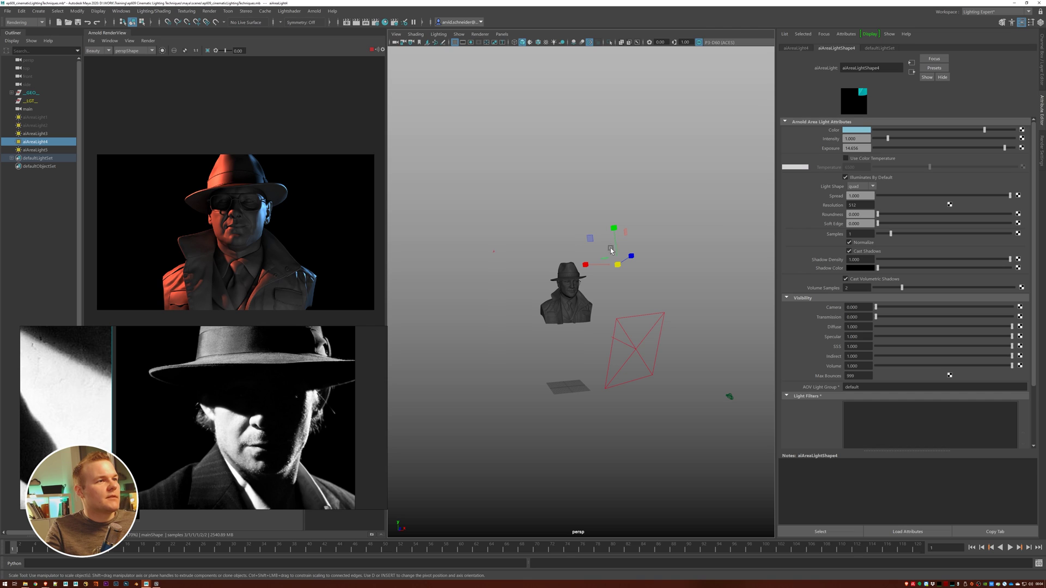
left_click(626, 350)
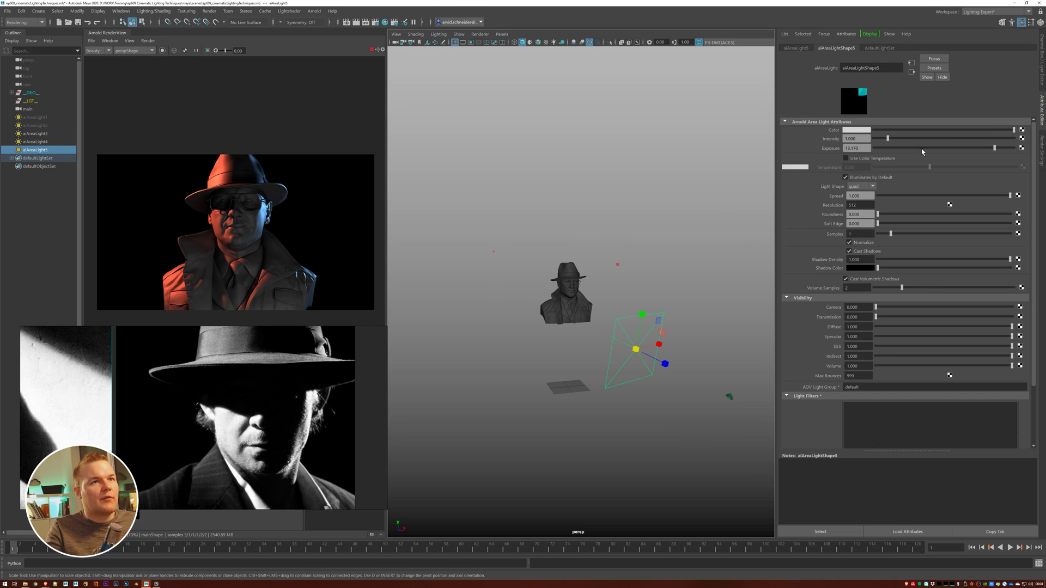
left_click_drag(994, 147, 995, 150)
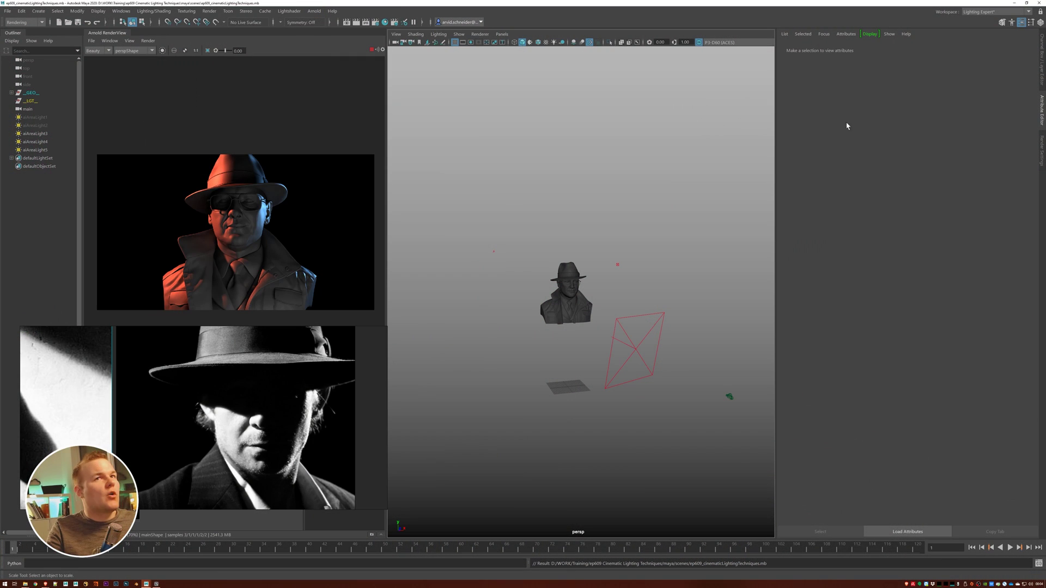
Create an aiAtmosphereVolume in the Arnold Environment atmosphere slot, leaving density at 0
left_click(1042, 146)
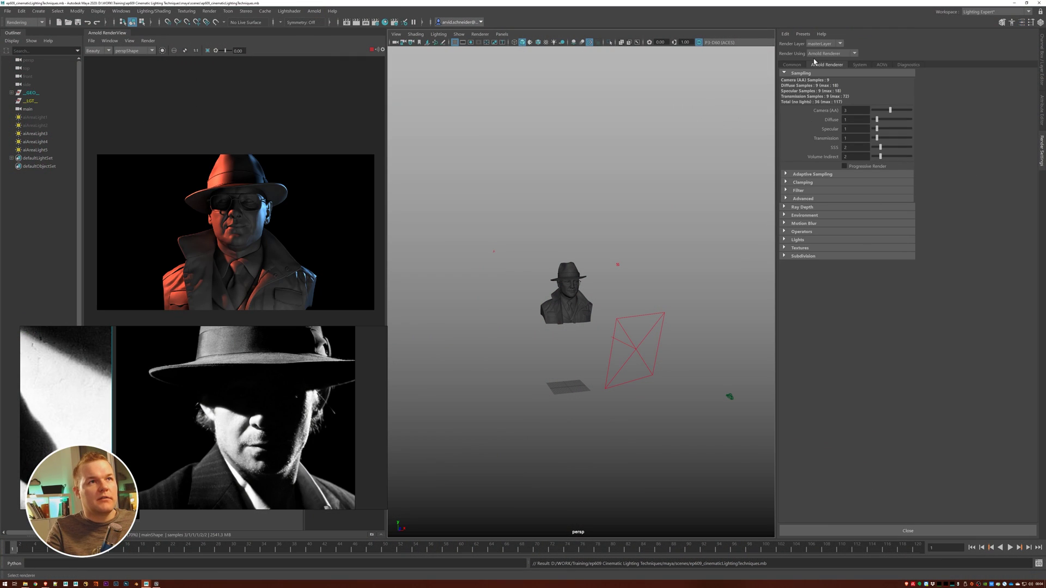
left_click(804, 215)
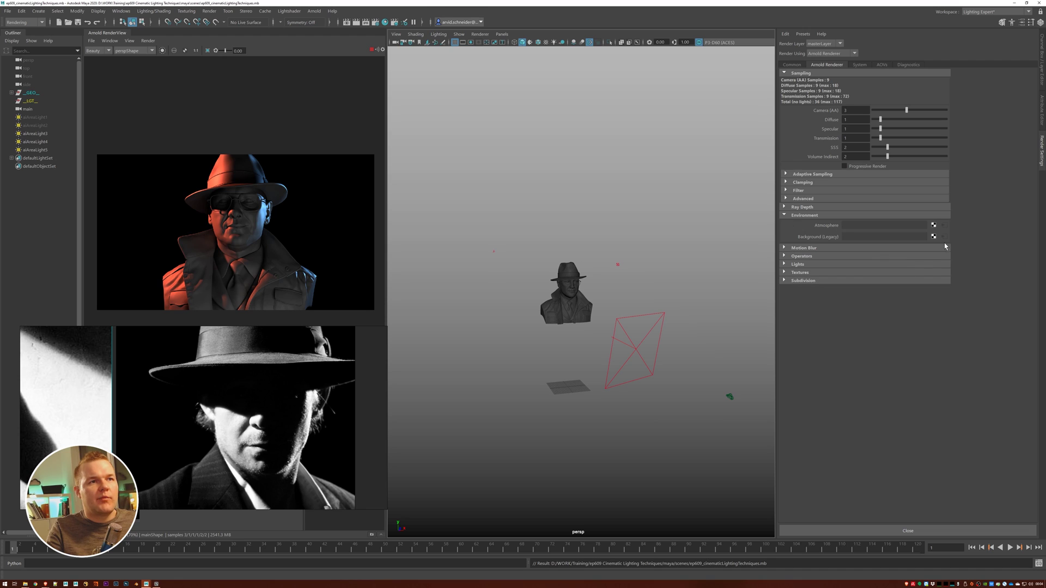
left_click(934, 225)
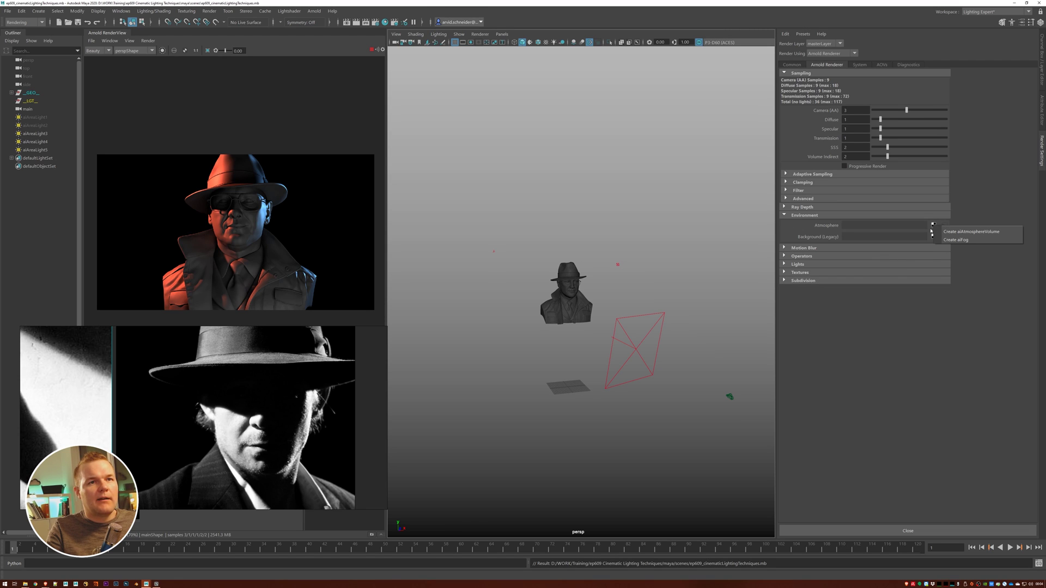
left_click(973, 234)
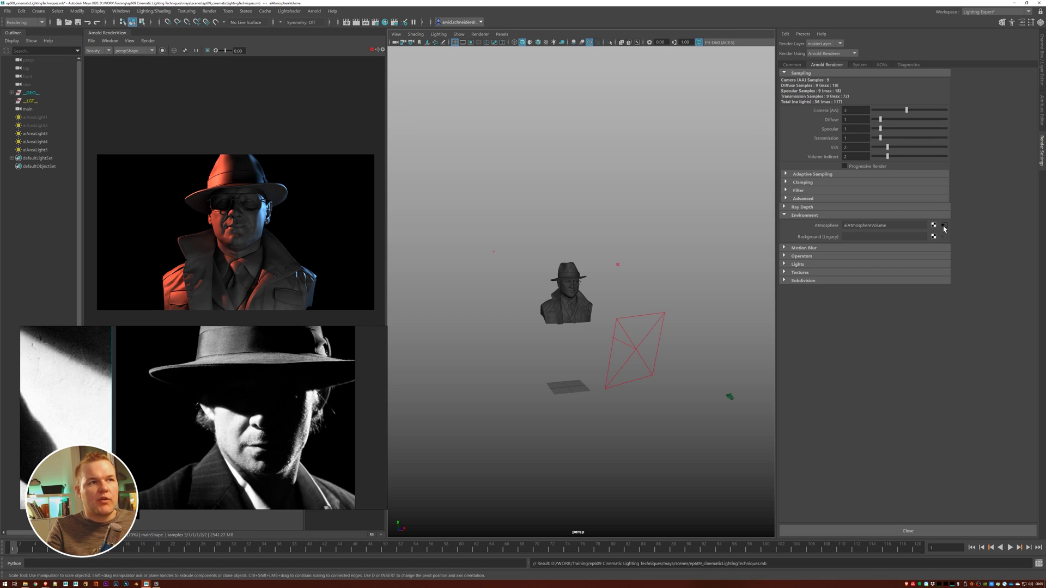
left_click(1041, 112)
mouse_move(873, 131)
left_mouse_down()
mouse_move(882, 132)
mouse_move(870, 131)
left_mouse_up()
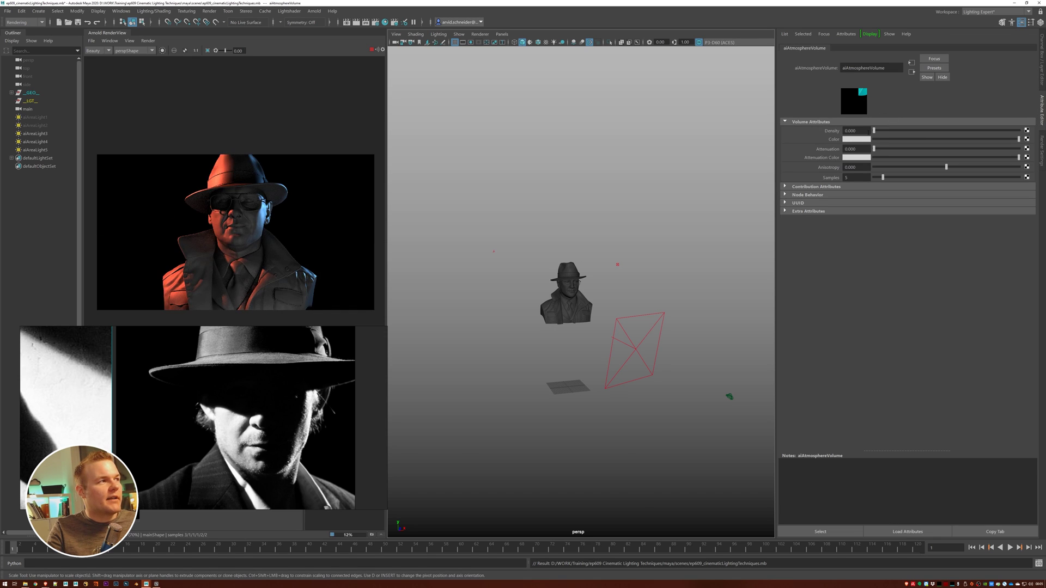
Enter a fog density of 0.002 for the atmosphere volume, then select aiAreaLight4
left_click_drag(874, 130, 857, 122)
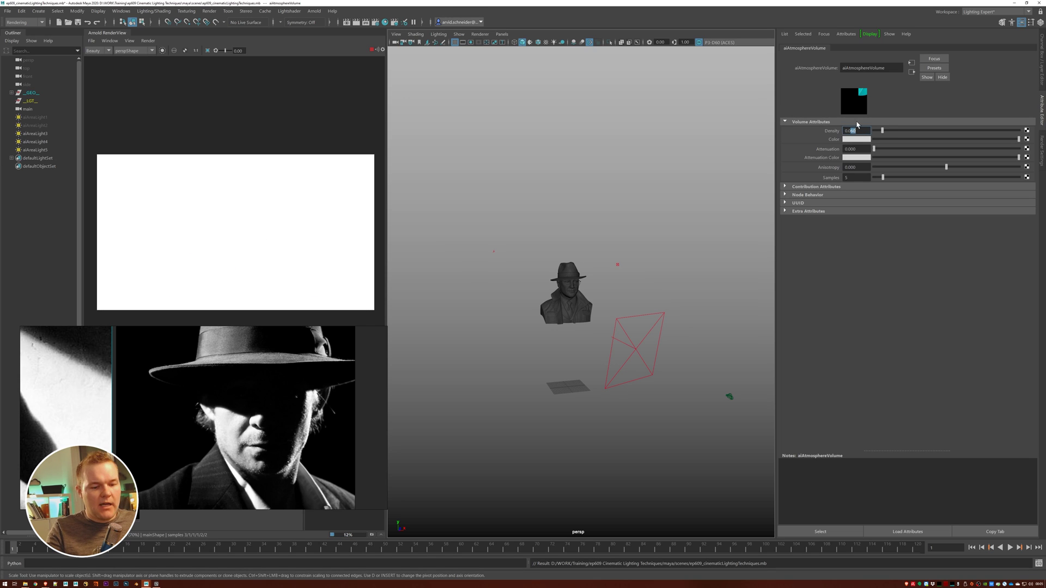
type("1")
key("Return")
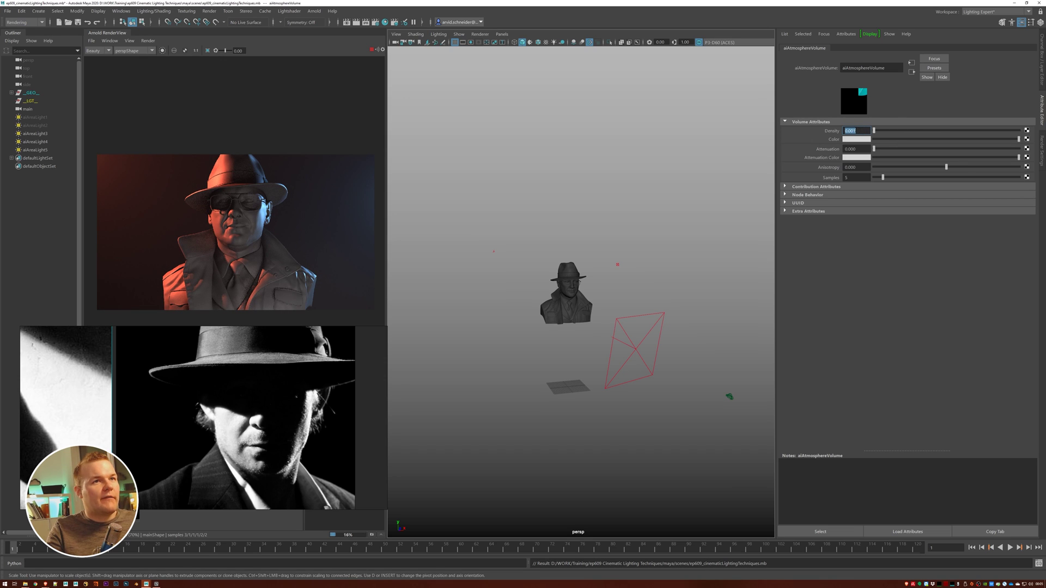
key("Return")
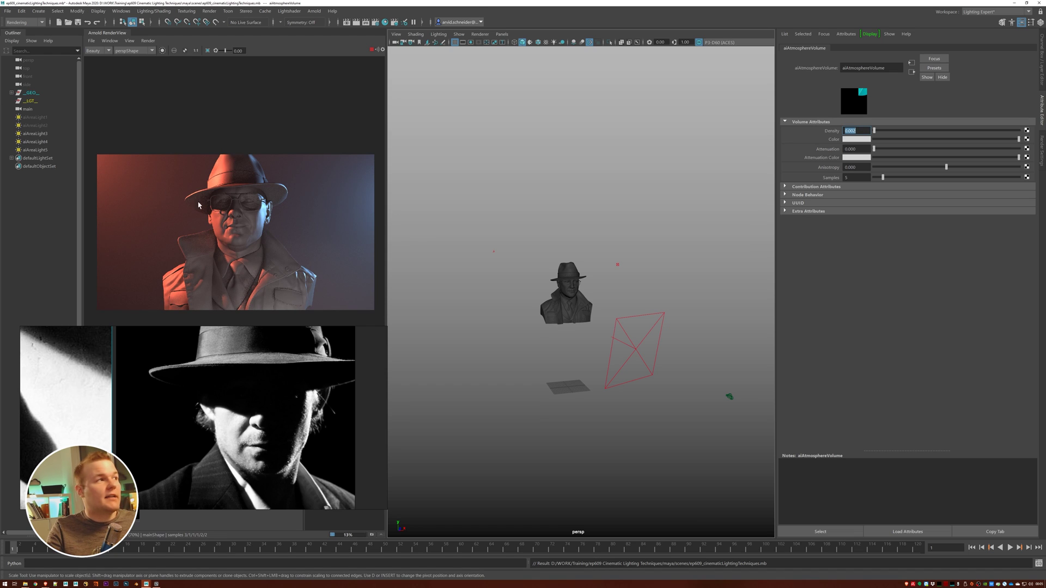
left_click(633, 282)
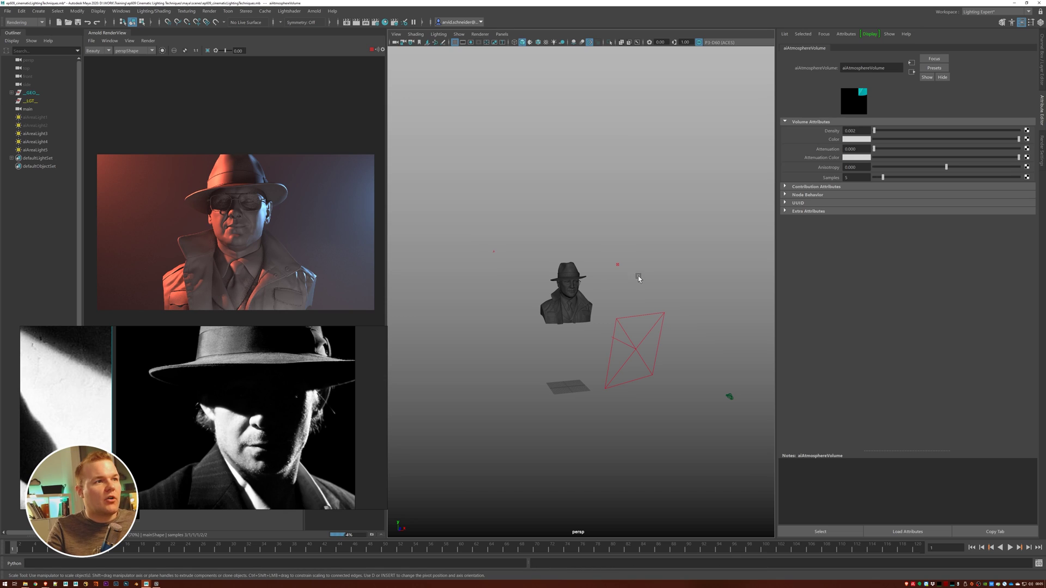
left_click(627, 274)
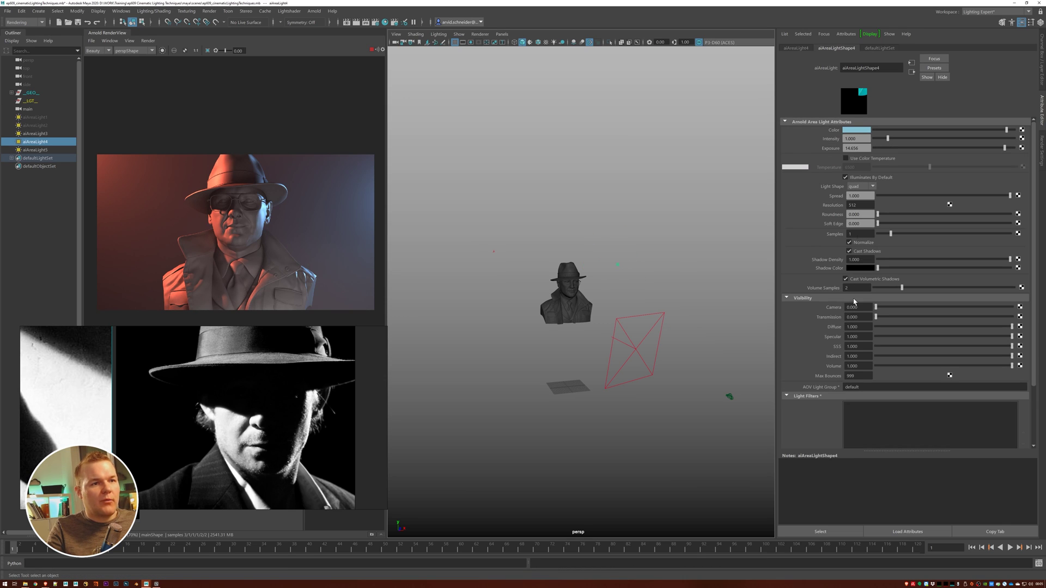
Narrow the blue rim light's spread and lower its exposure, keeping full volume visibility
left_click_drag(893, 369, 998, 369)
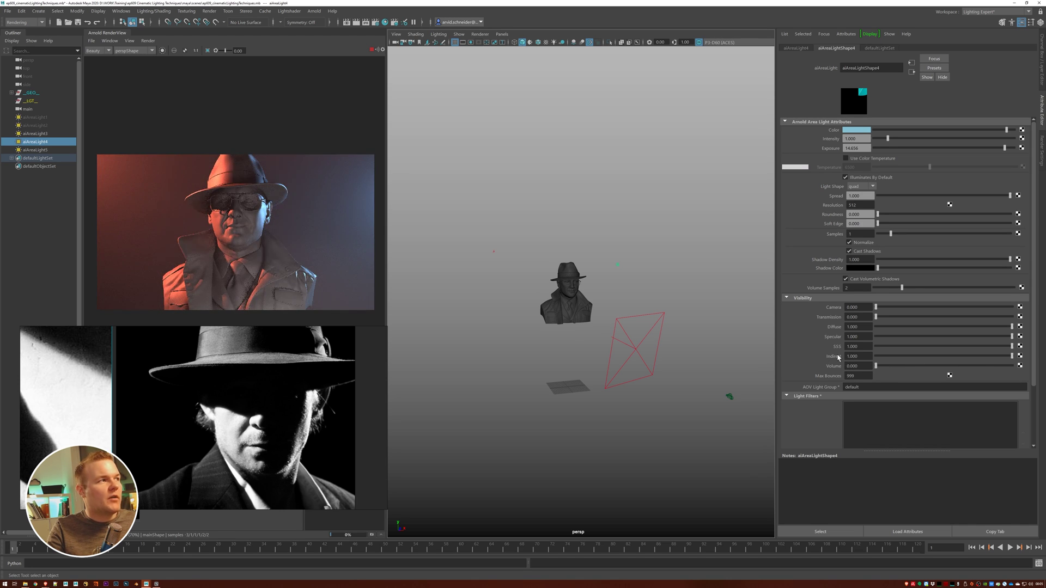
left_click_drag(907, 362, 930, 364)
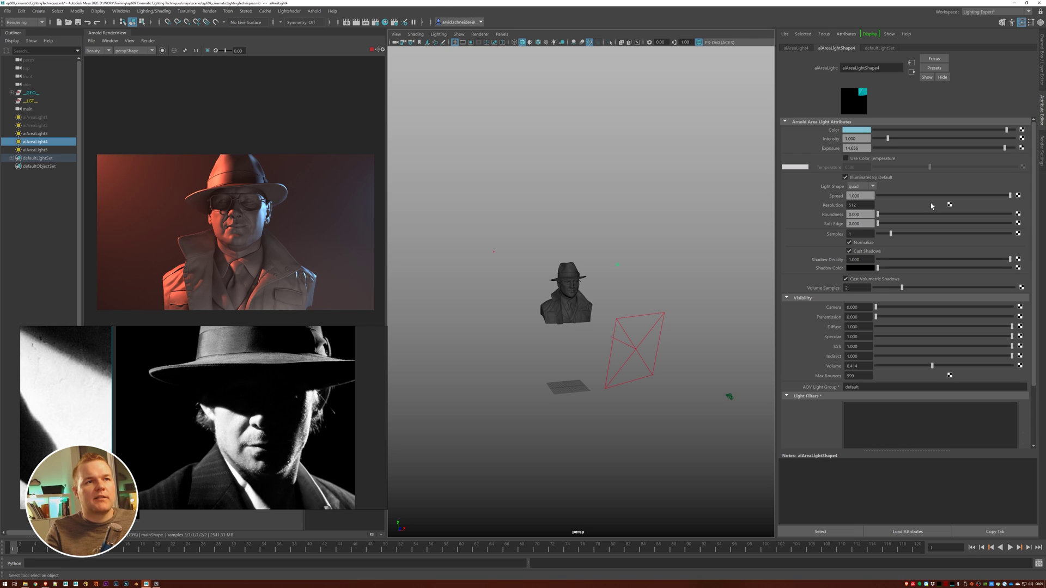
left_click_drag(1005, 198, 891, 196)
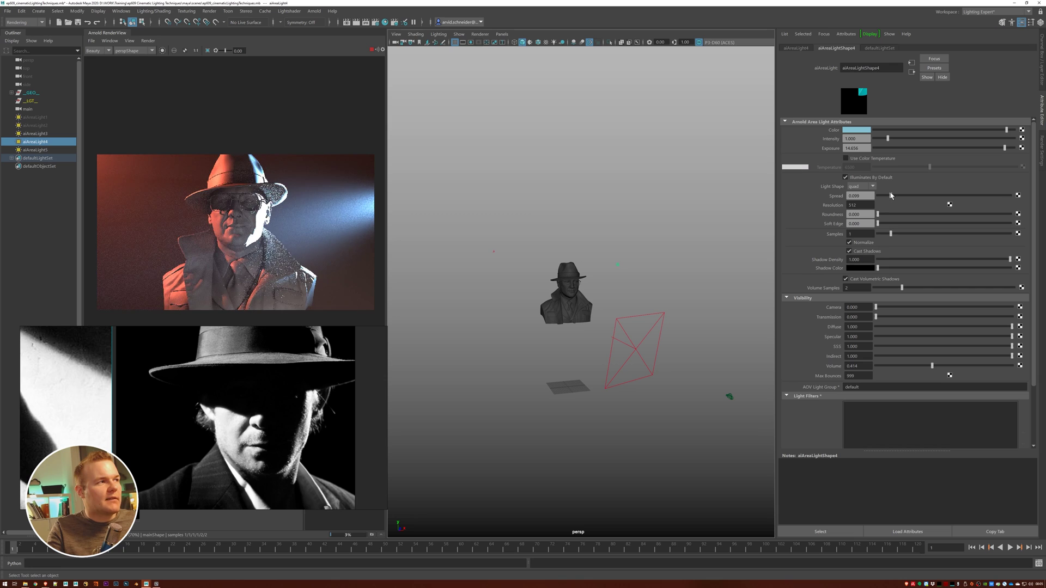
left_click_drag(1000, 152, 970, 154)
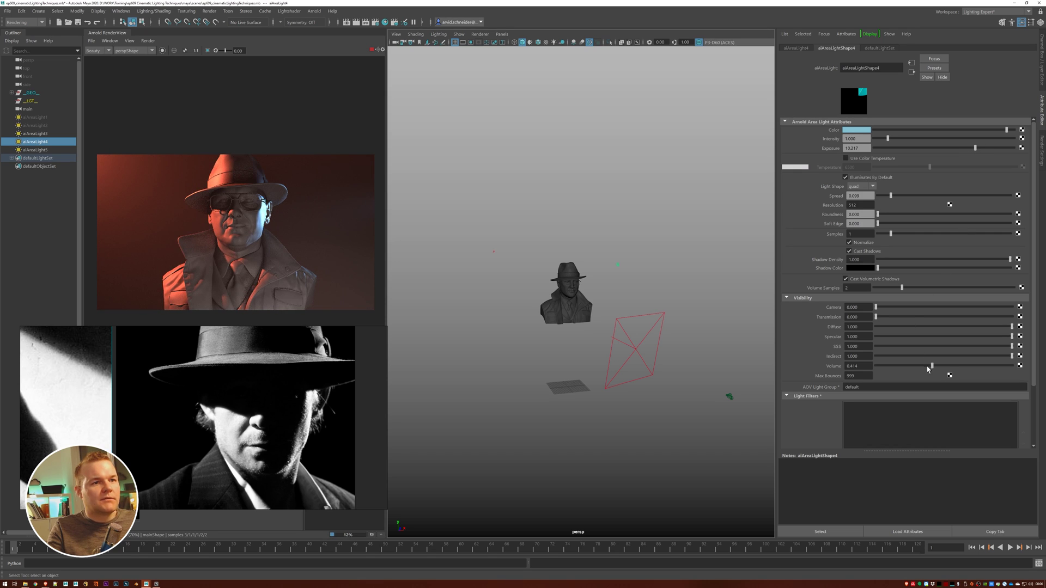
left_click_drag(931, 365, 1011, 366)
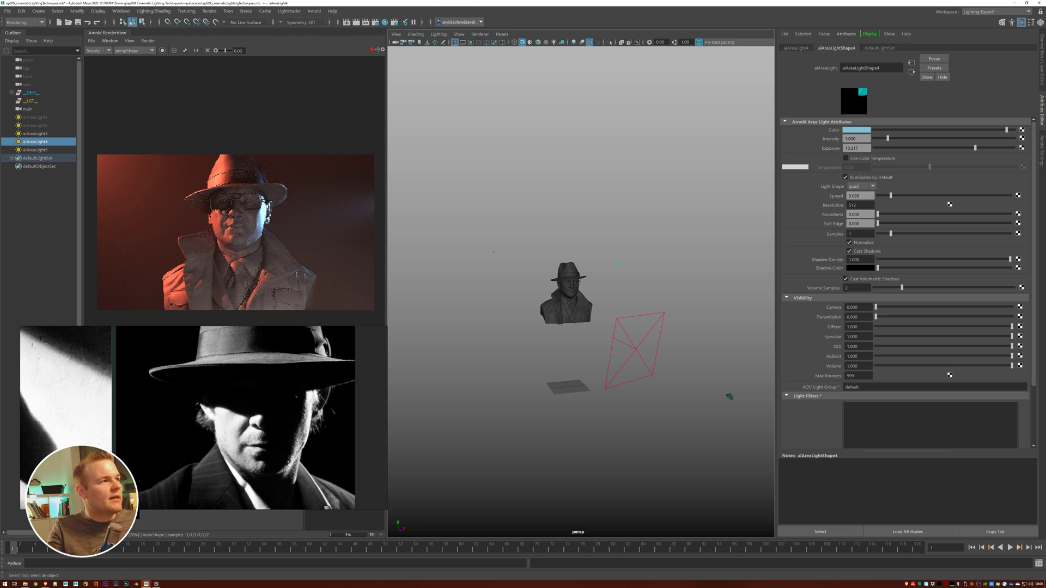
left_click_drag(974, 154, 972, 156)
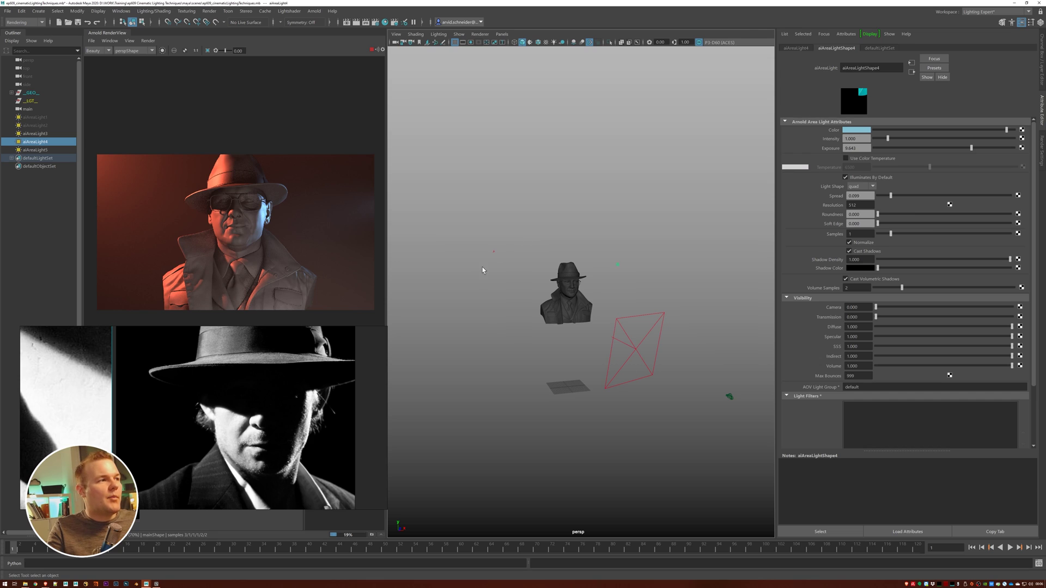
Reduce the red key light's spread to 0.257 and exposure to 13.293
left_click_drag(516, 237, 494, 229)
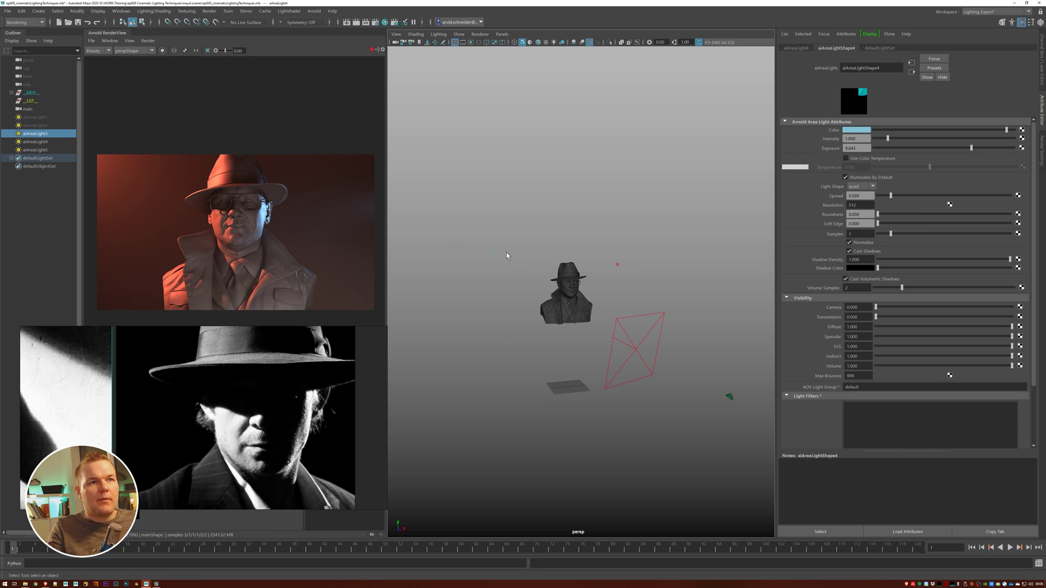
left_click_drag(949, 197, 910, 204)
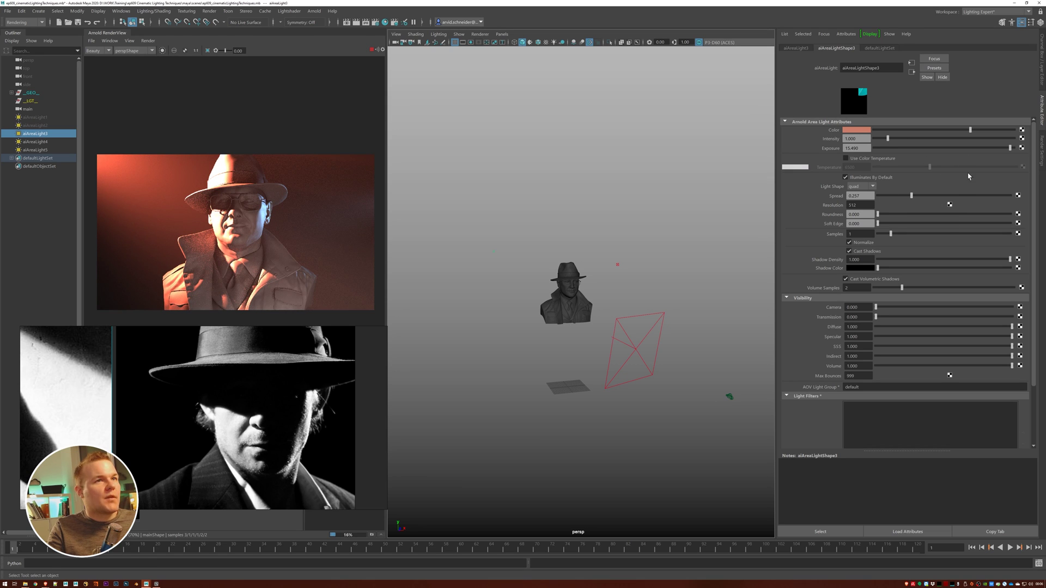
left_click_drag(999, 150, 996, 153)
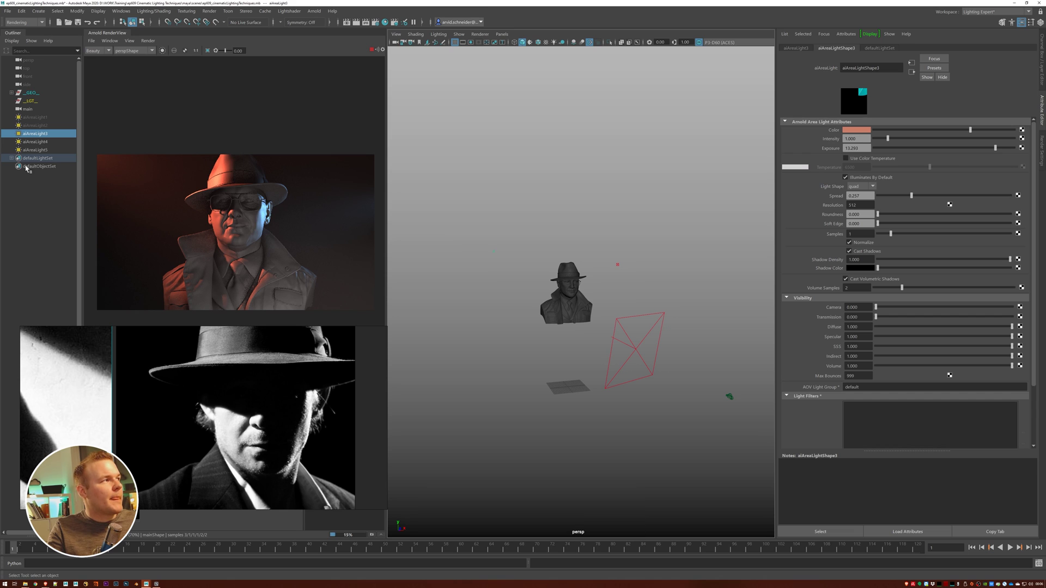
Set the aiAtmosphereVolume density to 0.005 after trying 0.010
left_click(1041, 149)
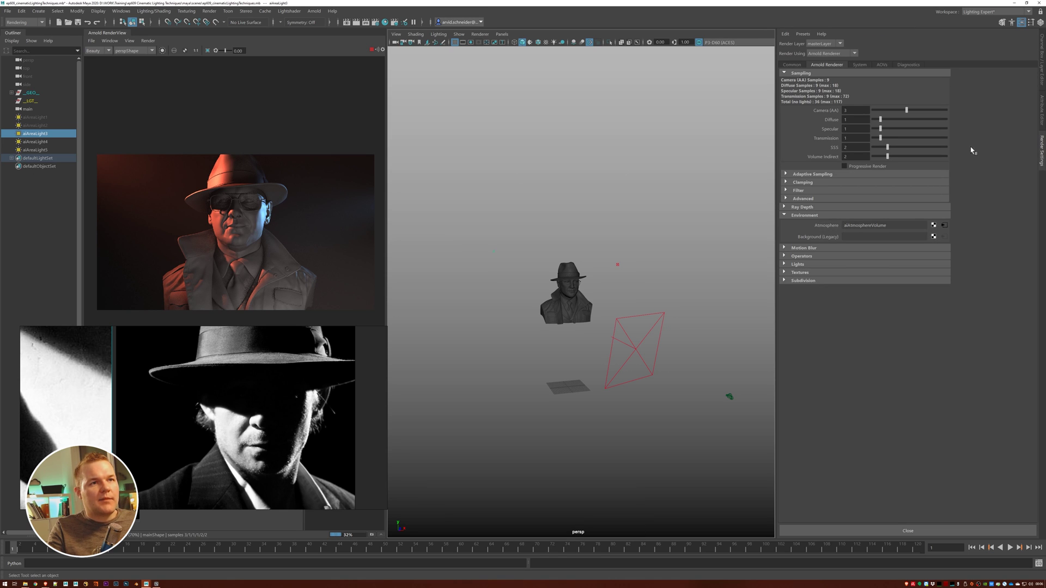
left_click(944, 225)
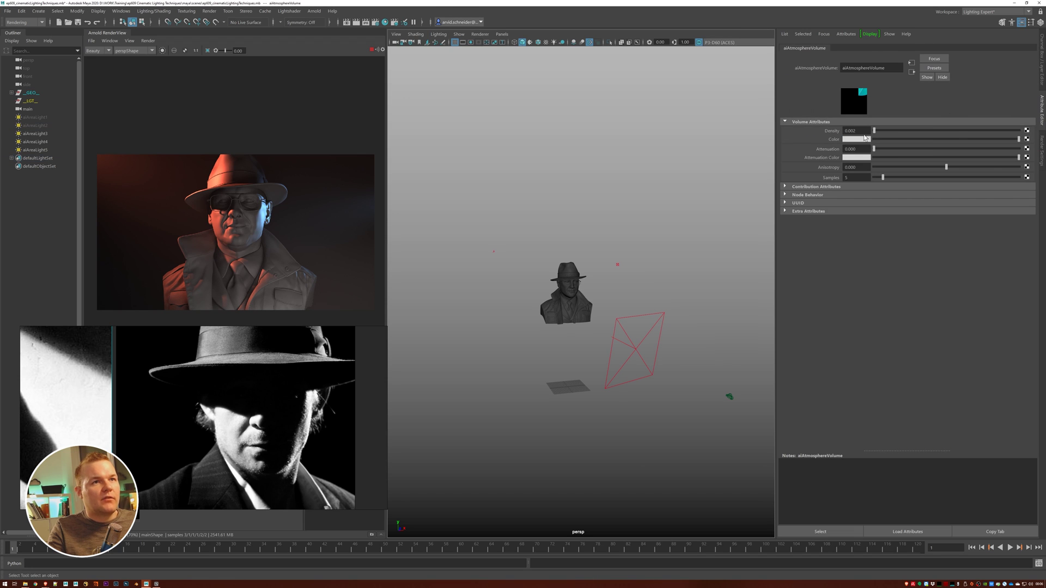
left_click_drag(865, 131, 864, 132, "ctrl")
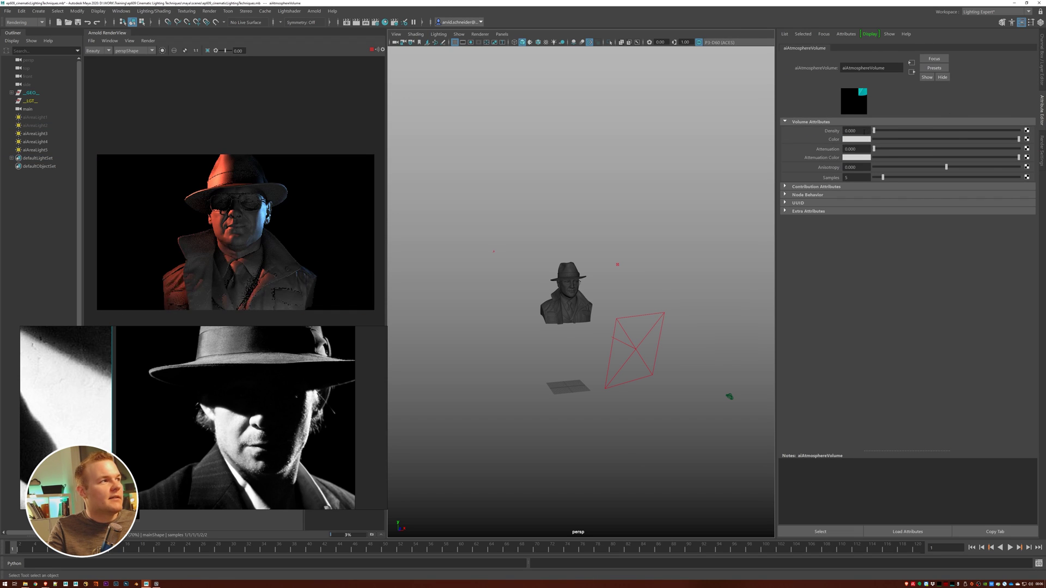
double_click(862, 130)
type("01")
key("Return")
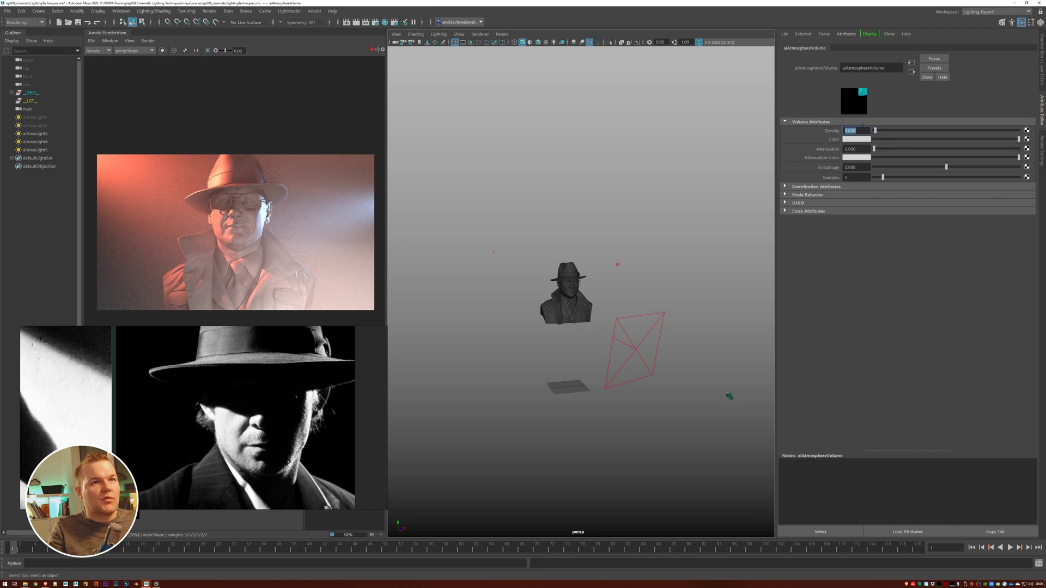
type("05")
key("Return")
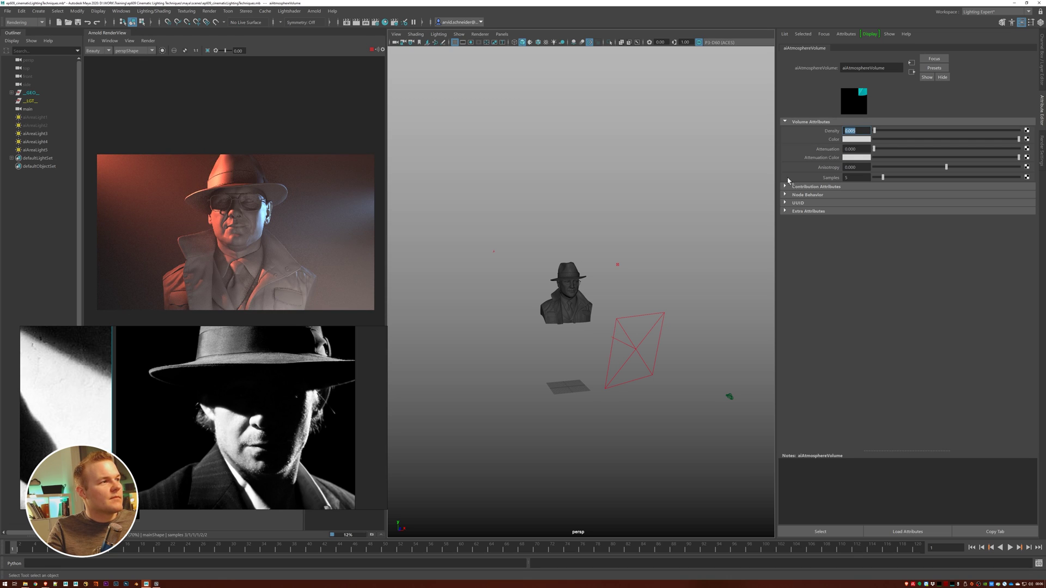
Set aiAreaLight5's volume visibility to 0 and compare the render against stored snapshots
left_click(648, 358)
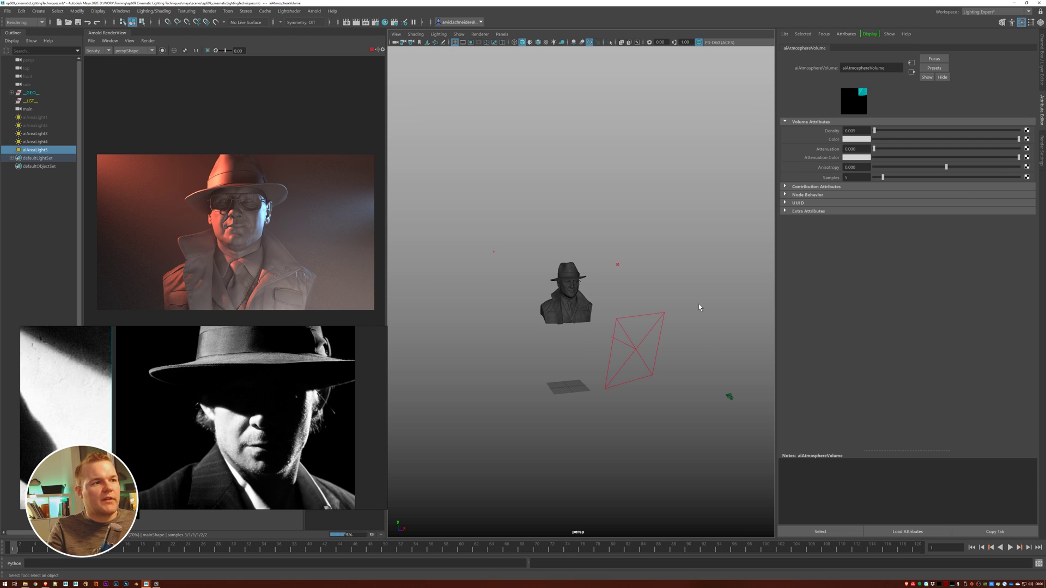
left_click(662, 362)
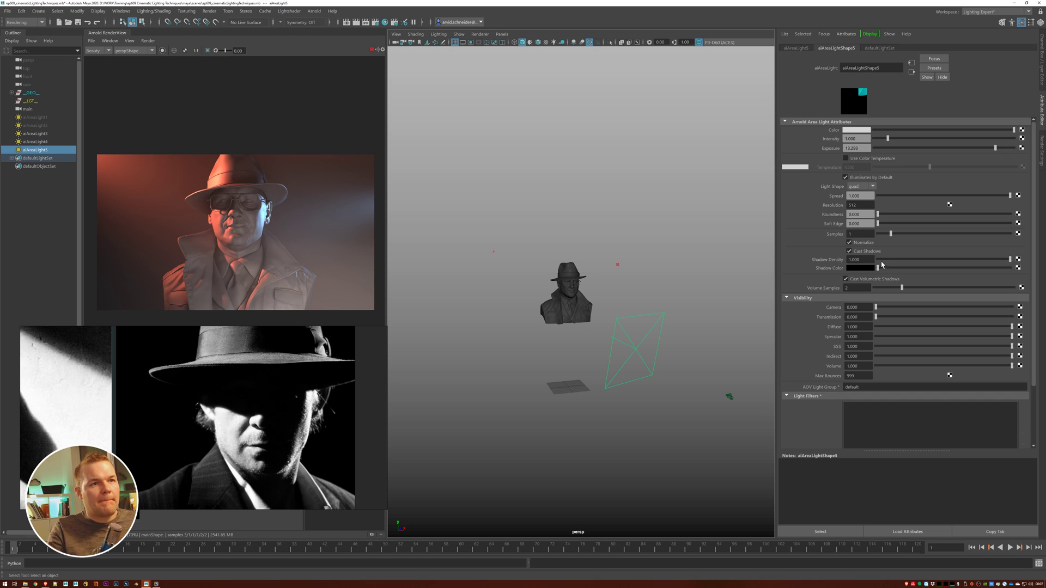
left_click_drag(874, 370, 796, 367)
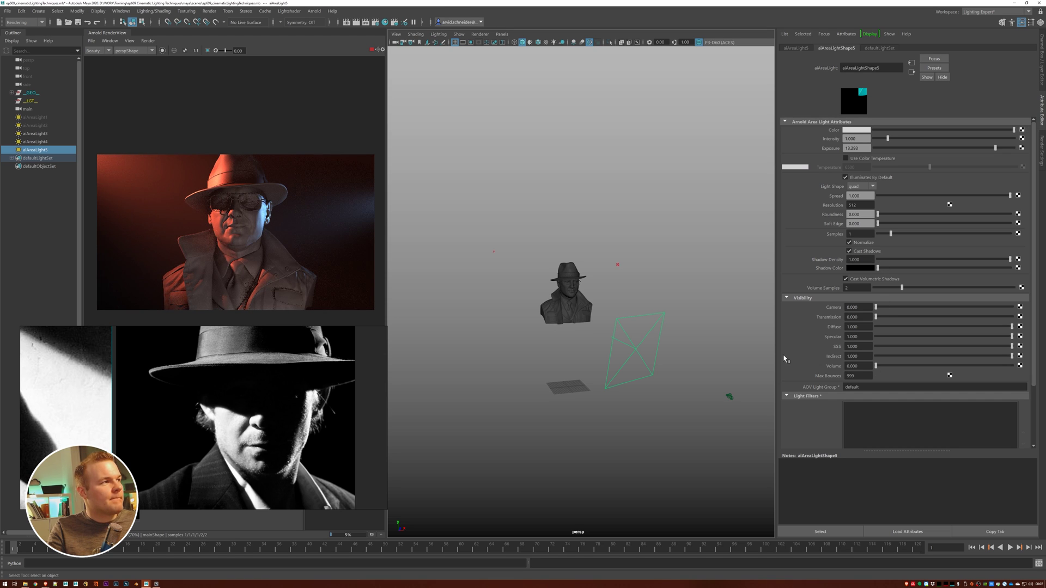
left_click(153, 514)
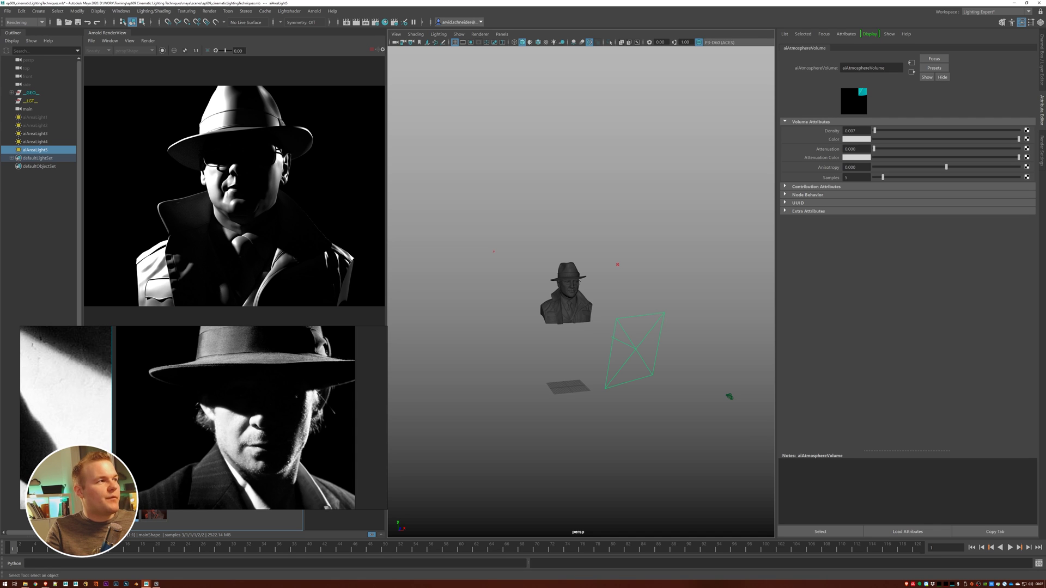
left_click(147, 515)
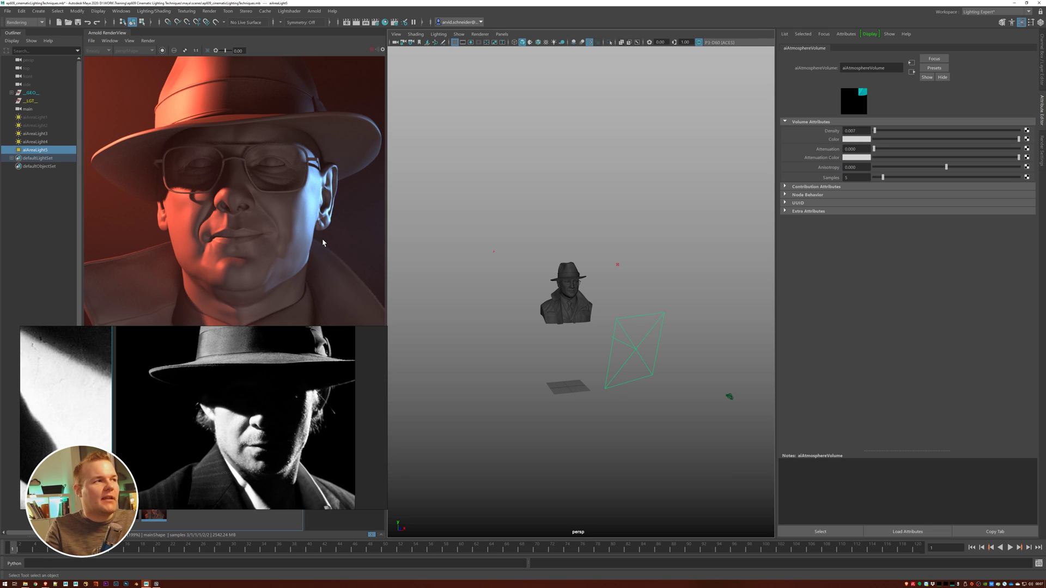
scroll(309, 233, "down", 5)
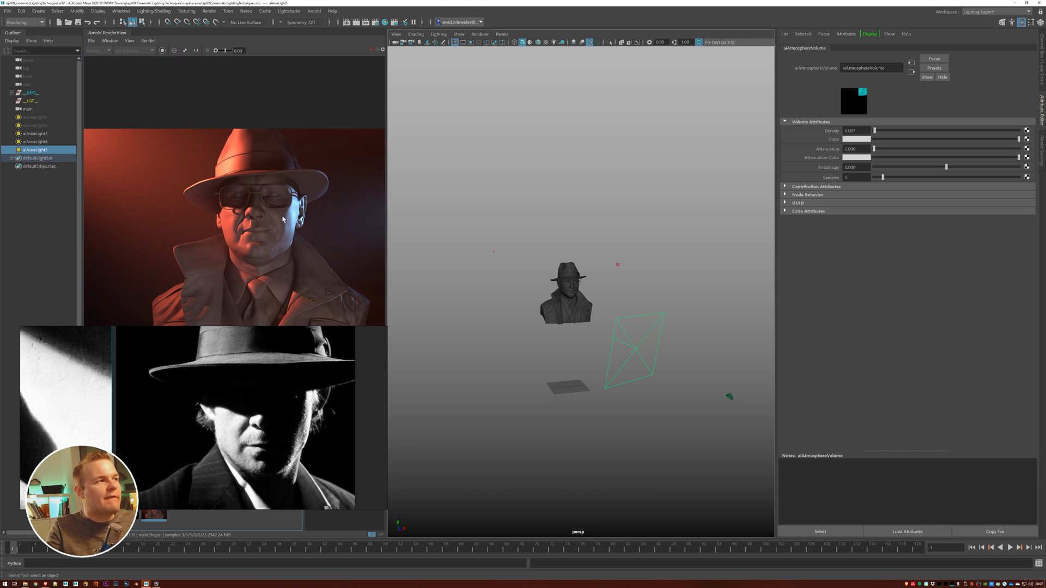